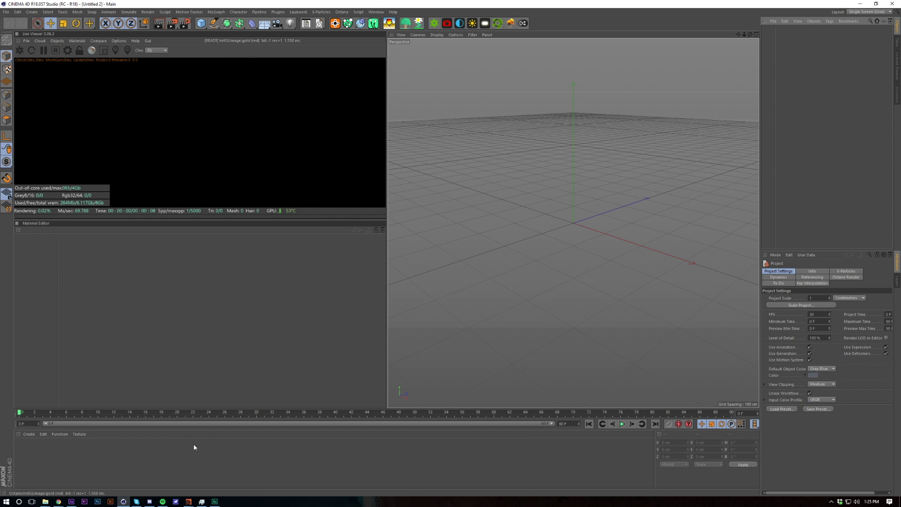
# - Import Head.obj from the Head folder into the scene without its MTL material, keeping the other OBJ import options
pyautogui.moveTo(45, 501)
pyautogui.moveTo(143, 475)
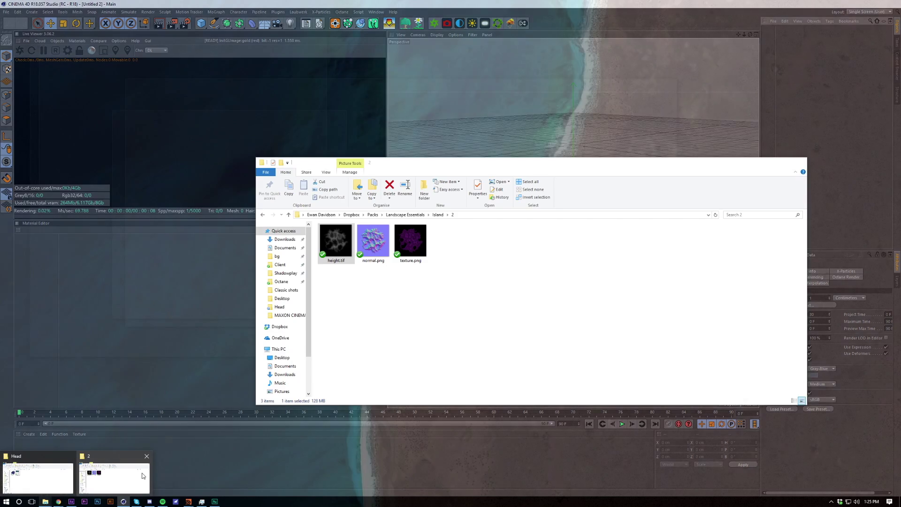
pyautogui.click(45, 501)
pyautogui.click(47, 478)
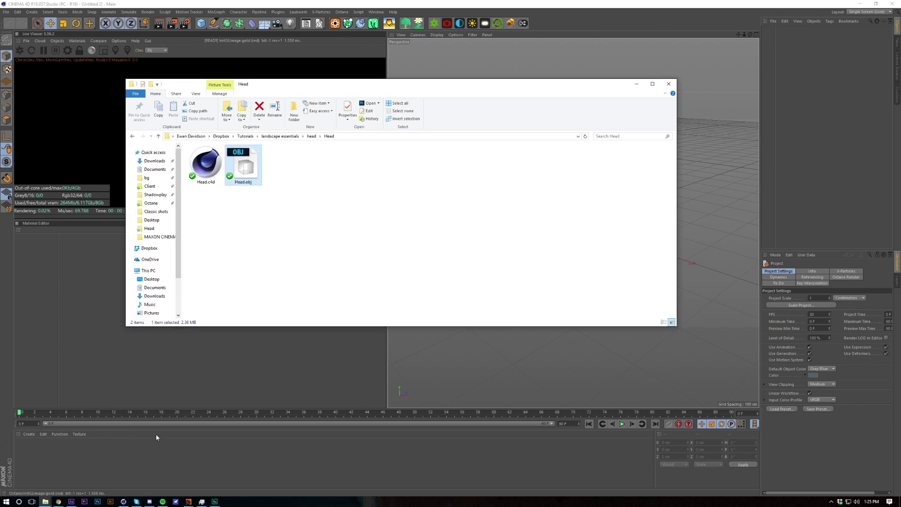
pyautogui.moveTo(237, 173); pyautogui.dragTo(639, 380)
pyautogui.moveTo(615, 301); pyautogui.dragTo(557, 172)
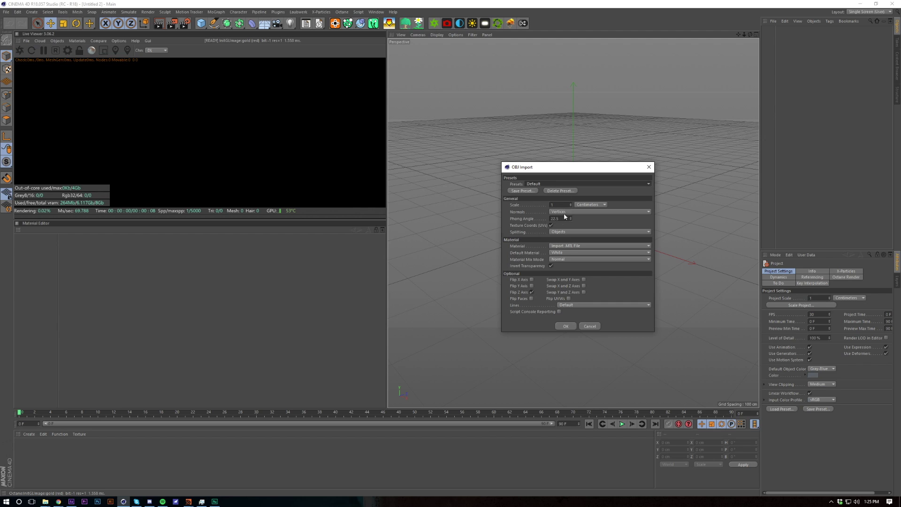
pyautogui.click(562, 246)
pyautogui.click(569, 254)
pyautogui.click(567, 325)
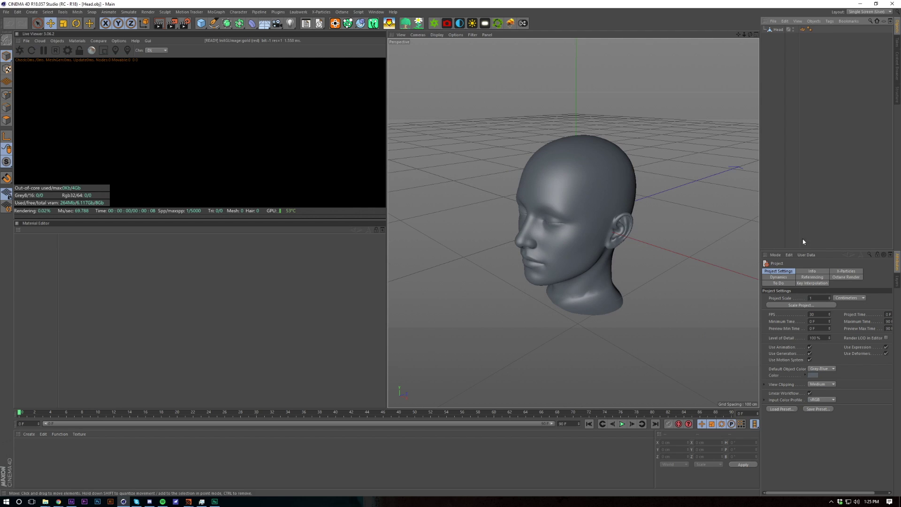
# - Switch to the BP - UV Edit layout with the Head object selected
pyautogui.click(778, 29)
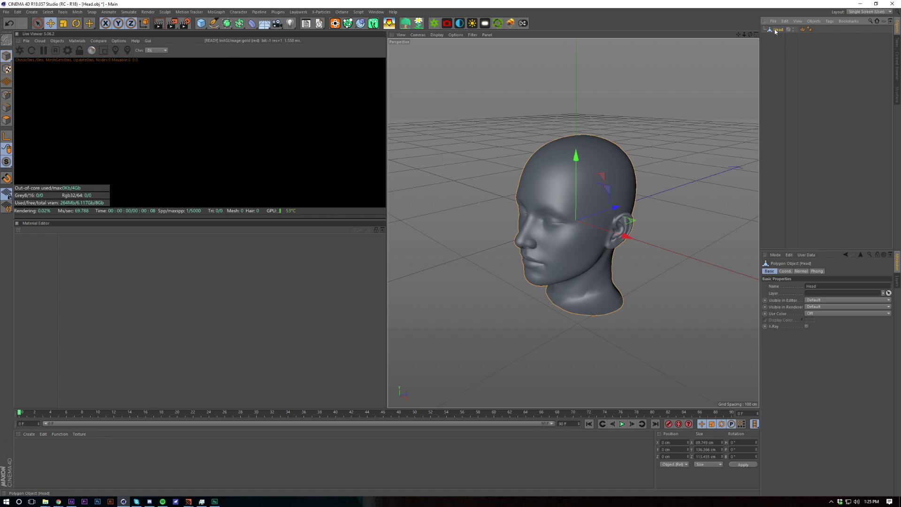
pyautogui.click(867, 12)
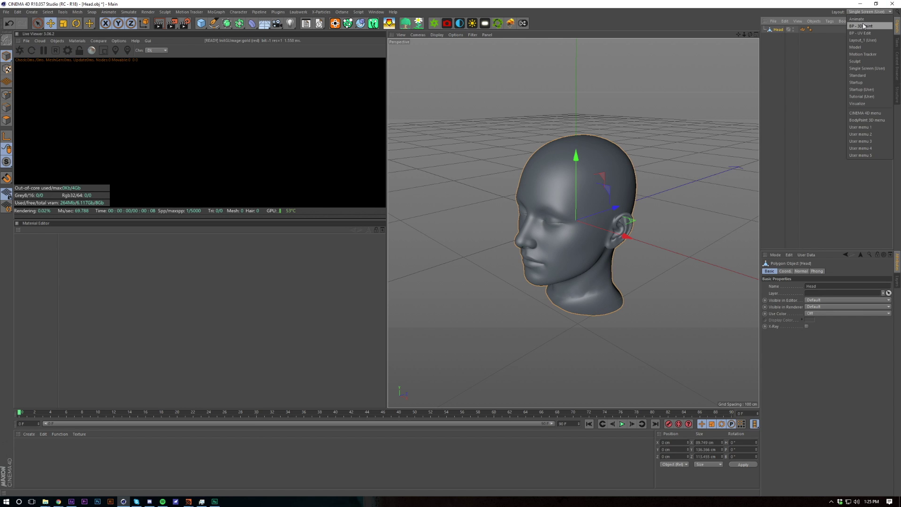
pyautogui.click(860, 33)
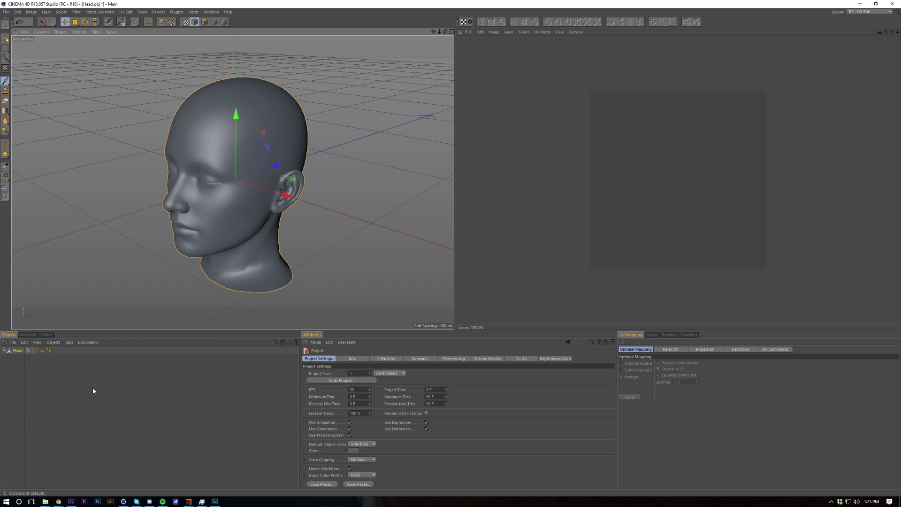
pyautogui.click(64, 390)
pyautogui.moveTo(9, 374); pyautogui.dragTo(23, 348)
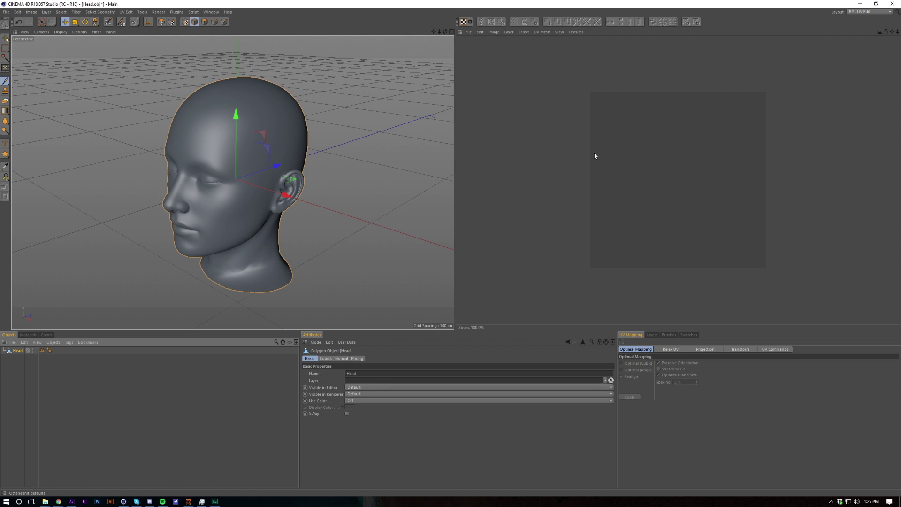
pyautogui.click(463, 24)
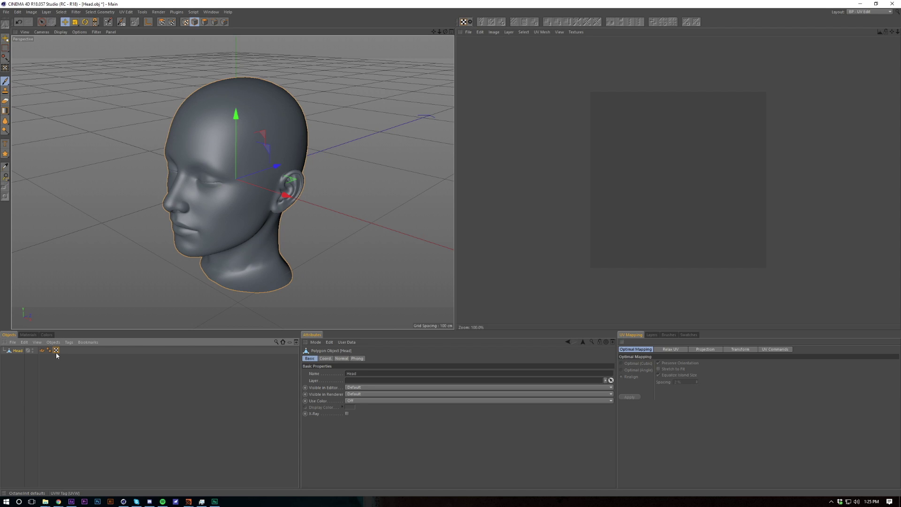
# - Create a new material and enable it for painting
pyautogui.click(29, 334)
pyautogui.click(16, 342)
pyautogui.click(19, 353)
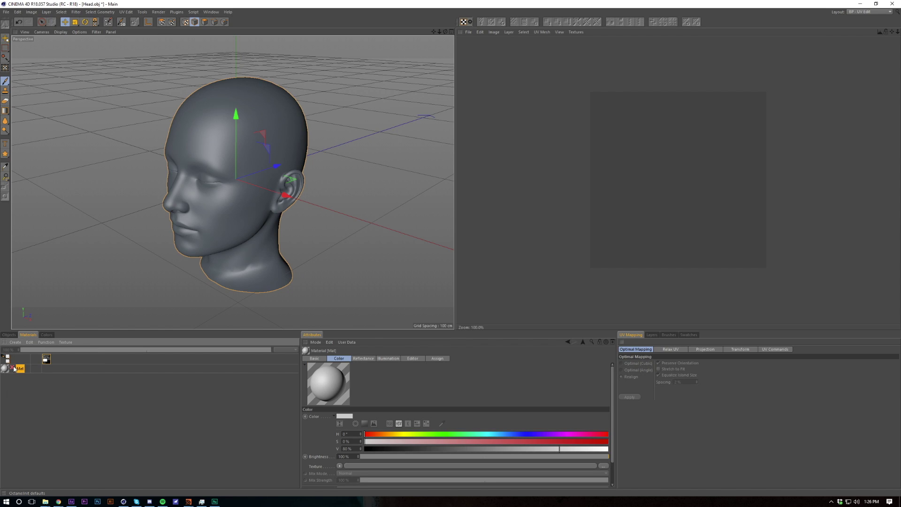
pyautogui.click(13, 369)
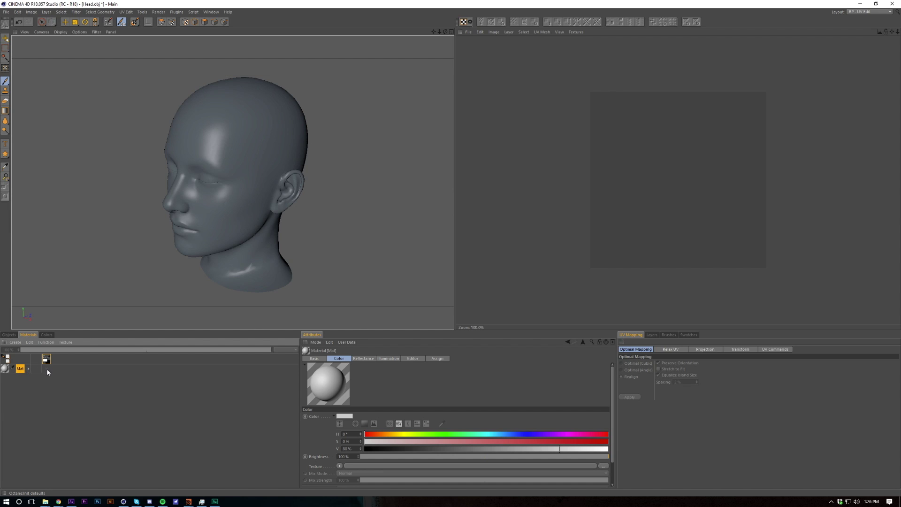
# - Create a colour texture named head in the new material and apply that material to the head model
pyautogui.doubleClick(48, 369)
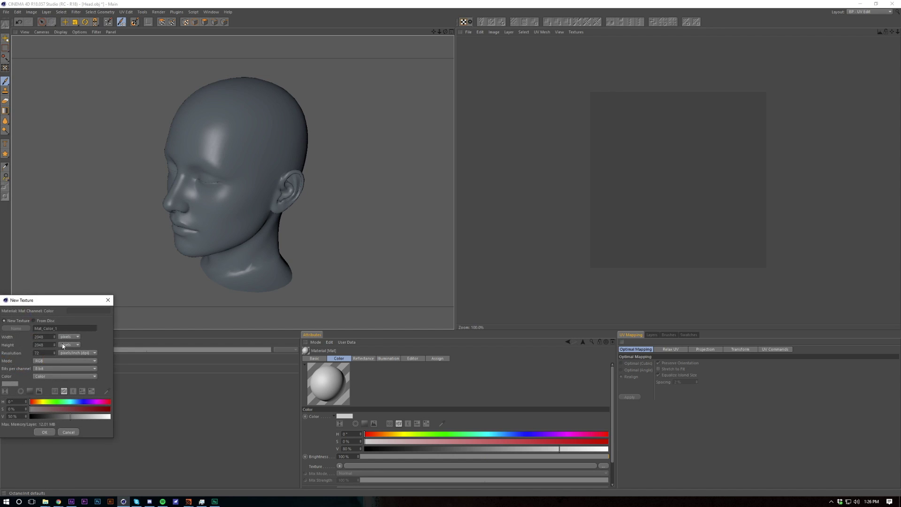
pyautogui.doubleClick(64, 328)
pyautogui.moveTo(49, 301); pyautogui.dragTo(199, 251)
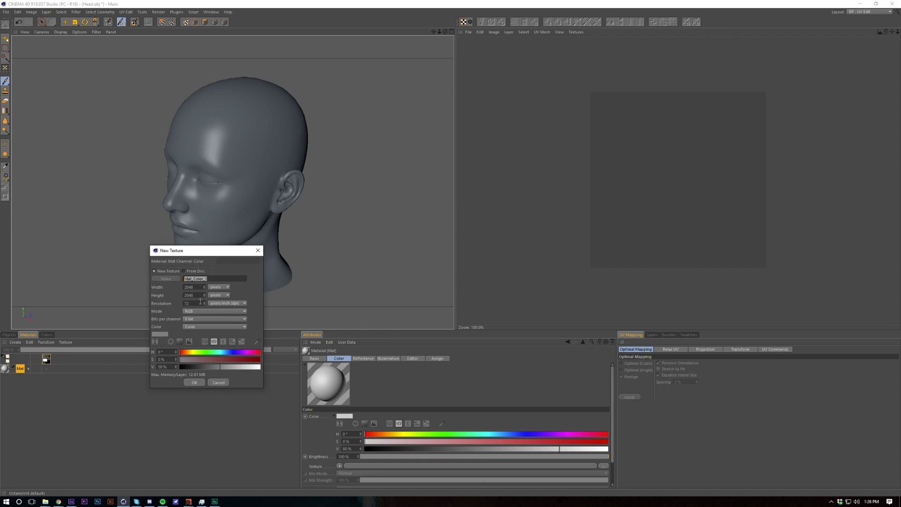
pyautogui.write('head')
pyautogui.moveTo(167, 289); pyautogui.dragTo(90, 307)
pyautogui.press('Return')
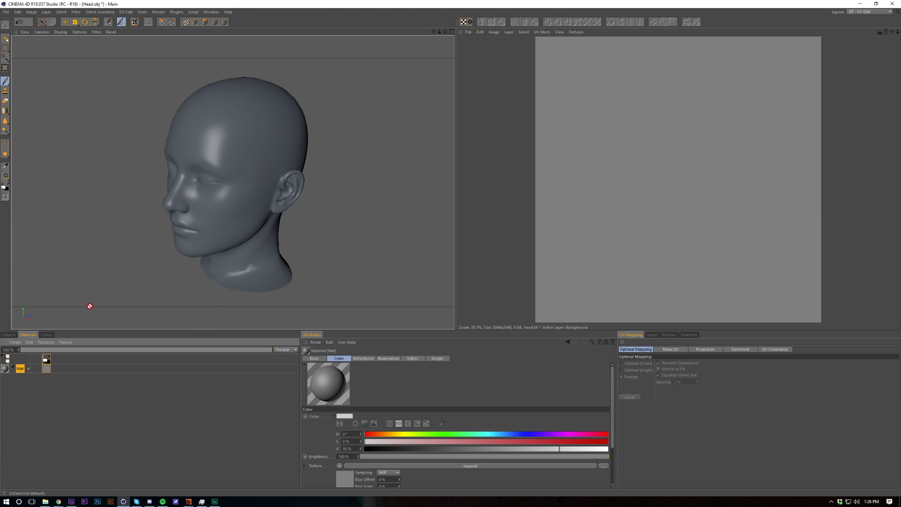
pyautogui.moveTo(20, 370); pyautogui.dragTo(263, 139)
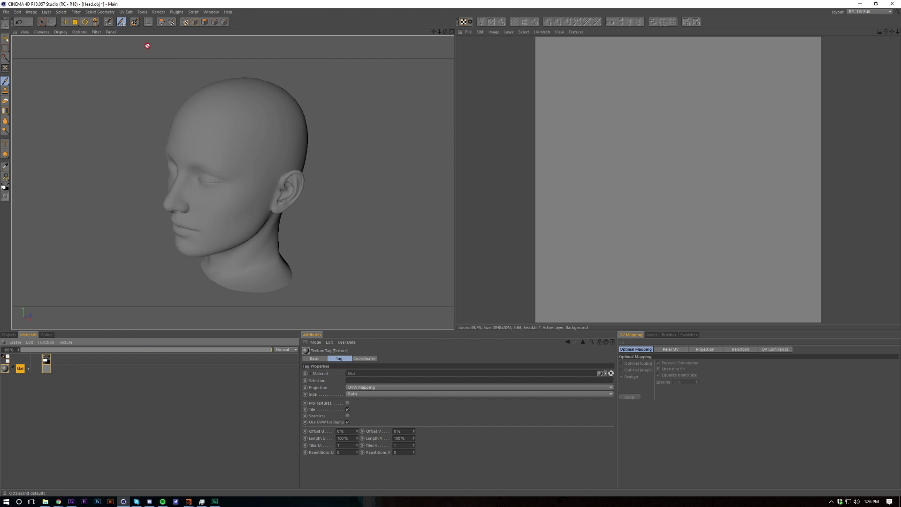
# - Select all of the head's polygons, show the front view and bring up their UV polygons along with the UV projection options
pyautogui.click(205, 22)
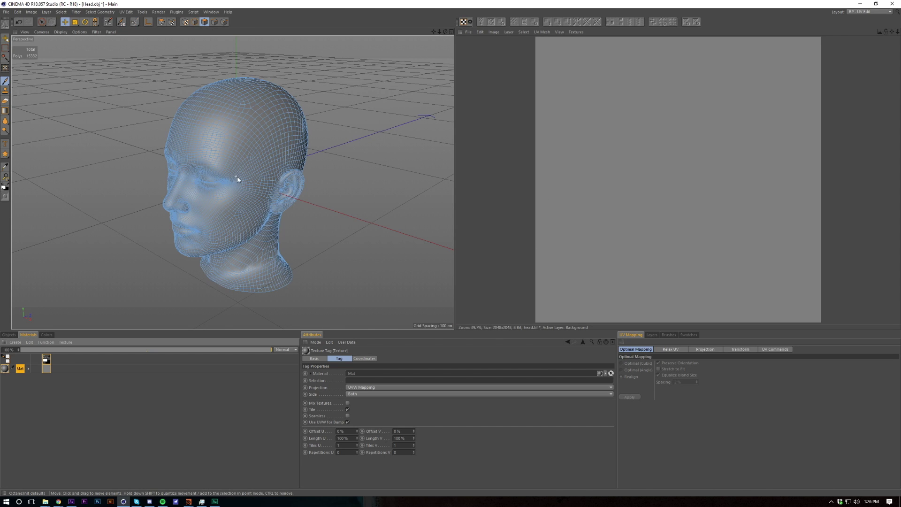
pyautogui.hotkey('ctrl', 'a')
pyautogui.middleClick(327, 219)
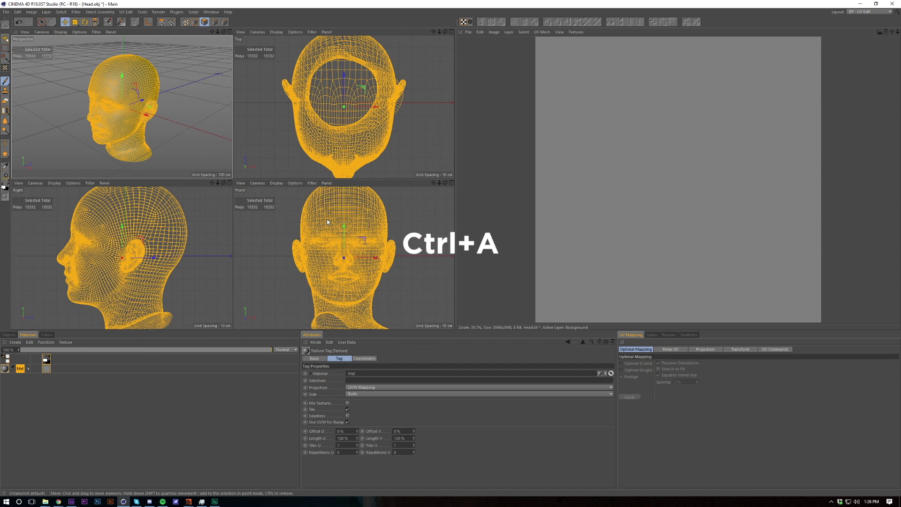
pyautogui.middleClick(331, 261)
pyautogui.click(716, 350)
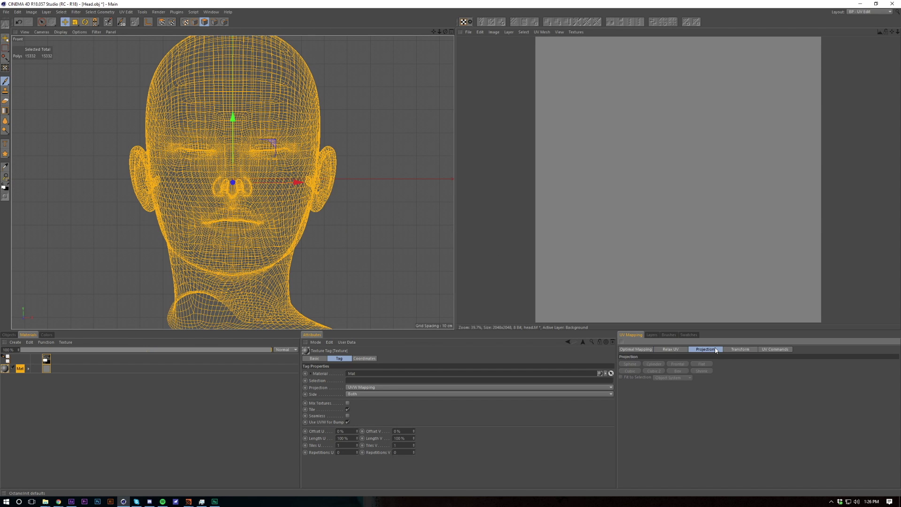
pyautogui.click(162, 22)
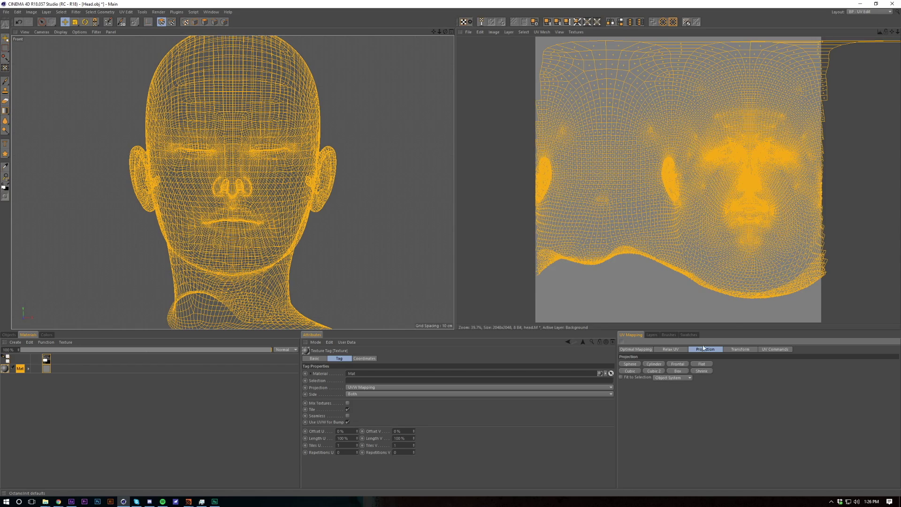
# - Examine the head's UV layout around the nose, mouth, ears and the texture's edges
pyautogui.scroll(5, 753, 209)
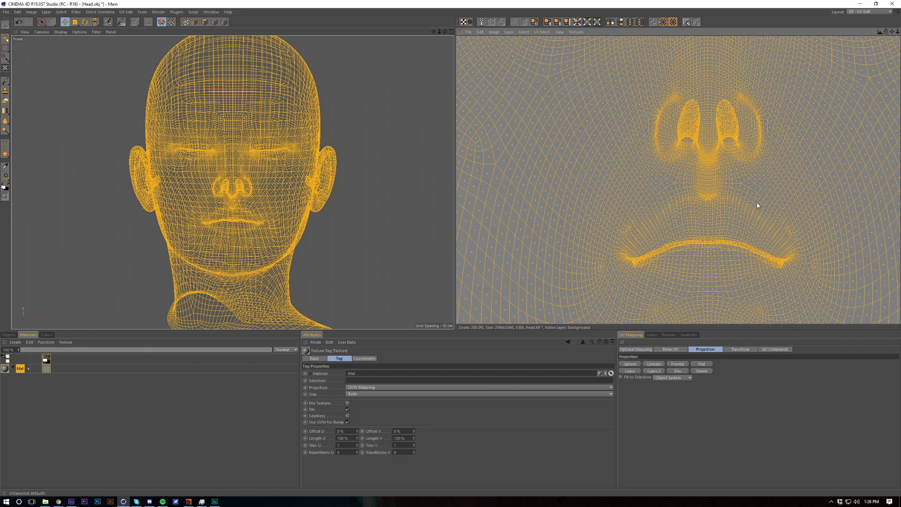
pyautogui.scroll(2, 754, 206)
pyautogui.scroll(-4, 746, 208)
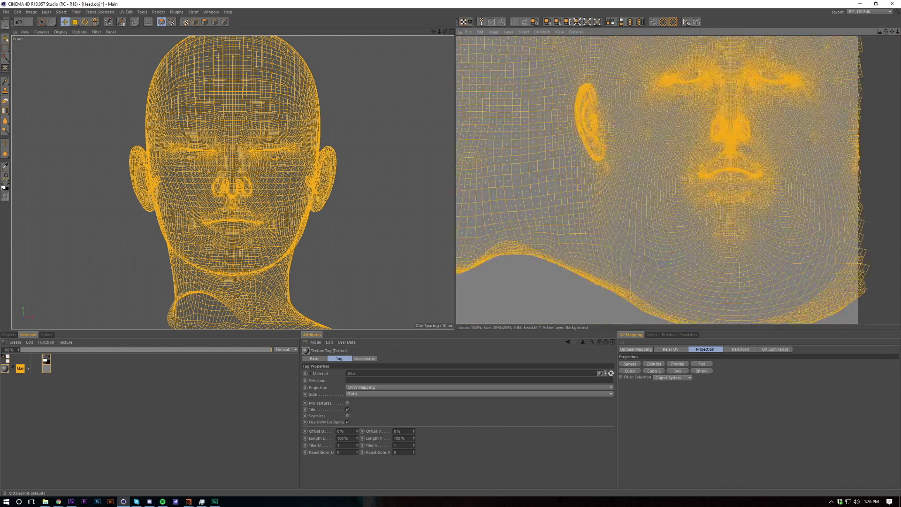
pyautogui.keyDown('alt'); pyautogui.moveTo(824, 70); pyautogui.dragTo(800, 121, button='middle'); pyautogui.keyUp('alt')
pyautogui.scroll(-5, 765, 77)
pyautogui.keyDown('alt'); pyautogui.moveTo(760, 69); pyautogui.dragTo(747, 90, button='middle'); pyautogui.keyUp('alt')
pyautogui.scroll(4, 750, 104)
pyautogui.scroll(-2, 750, 104)
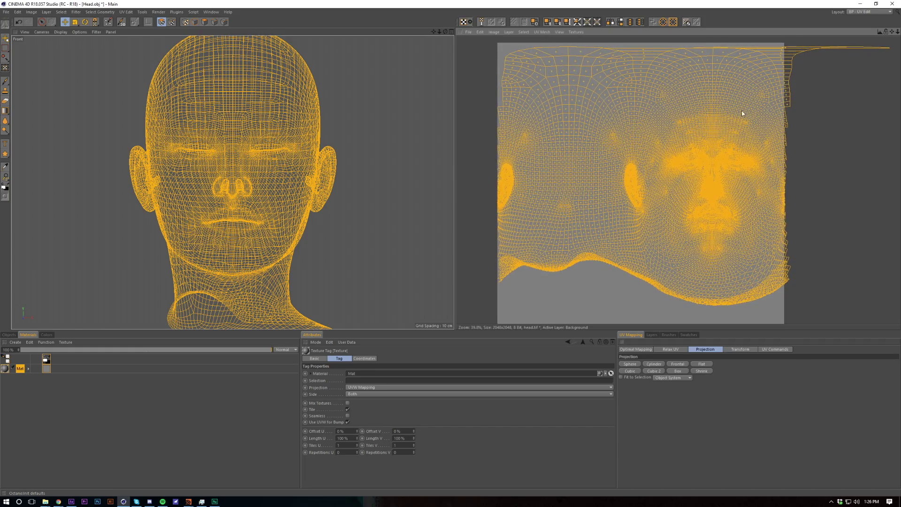
pyautogui.moveTo(723, 220)
pyautogui.keyDown('alt'); pyautogui.mouseDown(button='right')
pyautogui.moveTo(766, 220)
pyautogui.moveTo(731, 220)
pyautogui.mouseUp(button='right'); pyautogui.keyUp('alt')
pyautogui.keyDown('alt'); pyautogui.moveTo(731, 220); pyautogui.dragTo(736, 210, button='middle'); pyautogui.keyUp('alt')
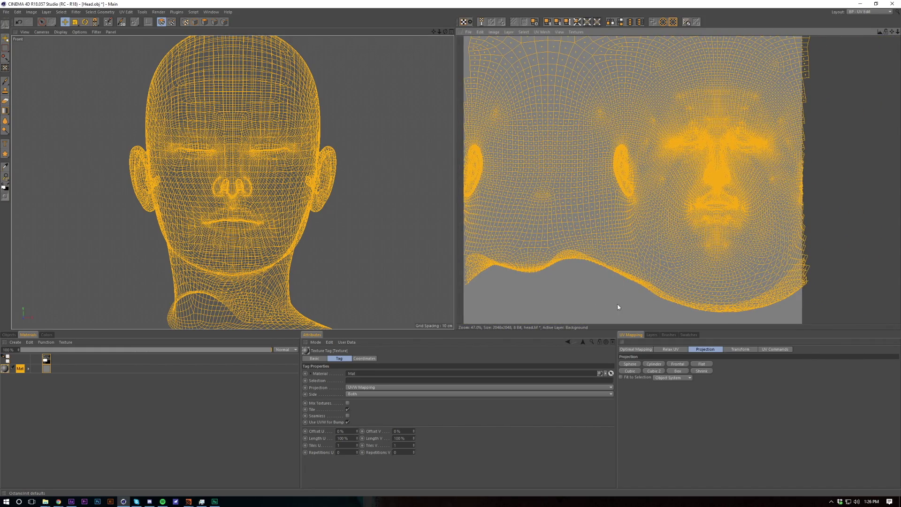
# - Hide the texture's Background layer and view the checkerboard on the face in the perspective view
pyautogui.click(653, 335)
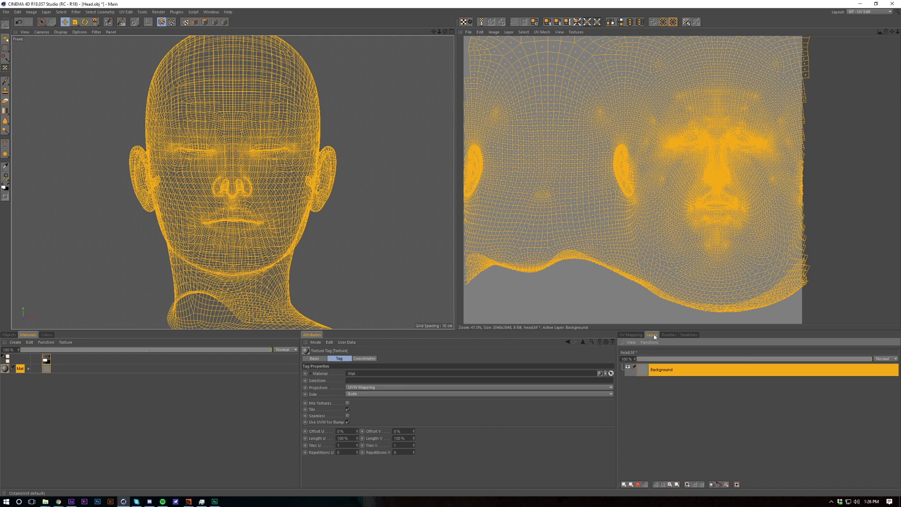
pyautogui.click(629, 368)
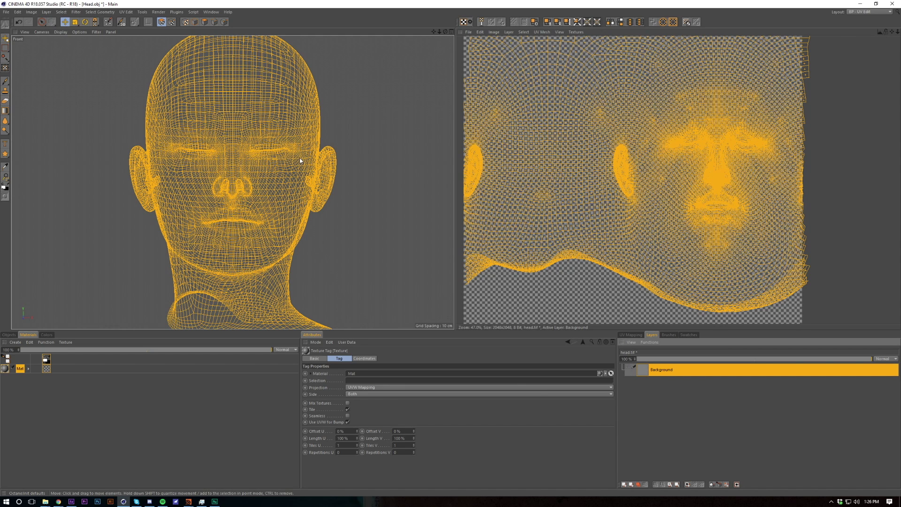
pyautogui.press('F5')
pyautogui.press('F1')
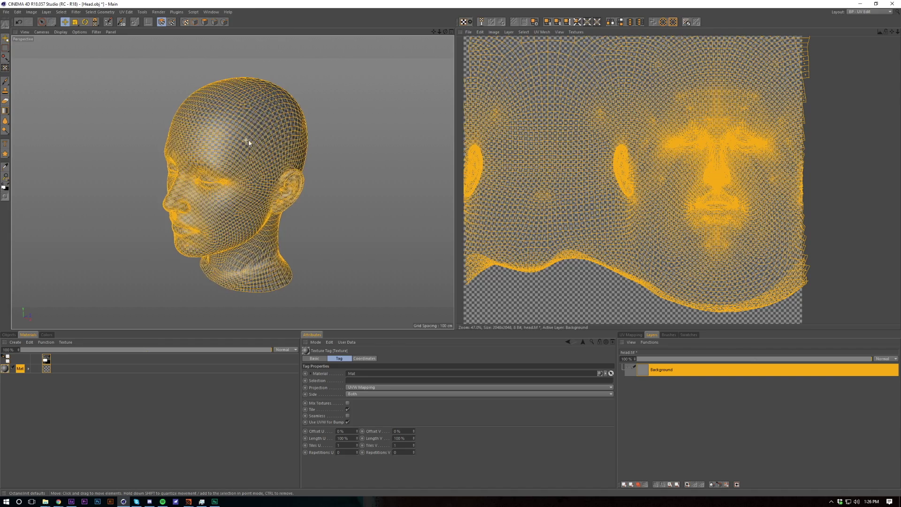
pyautogui.keyDown('alt'); pyautogui.moveTo(209, 199); pyautogui.dragTo(226, 193); pyautogui.keyUp('alt')
pyautogui.scroll(3, 231, 178)
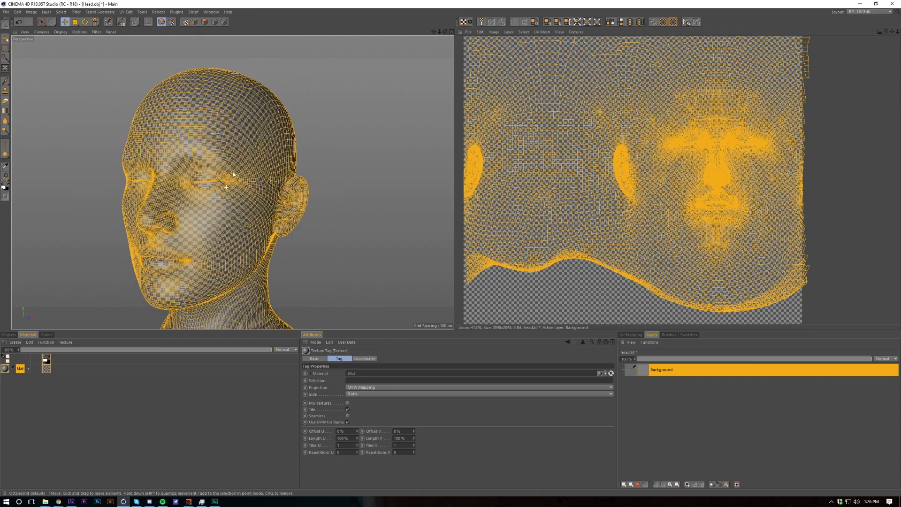
# - Inspect the checkerboard on the head without and with the UV mesh, checking for distortion on the forehead and crown
pyautogui.click(185, 23)
pyautogui.click(195, 22)
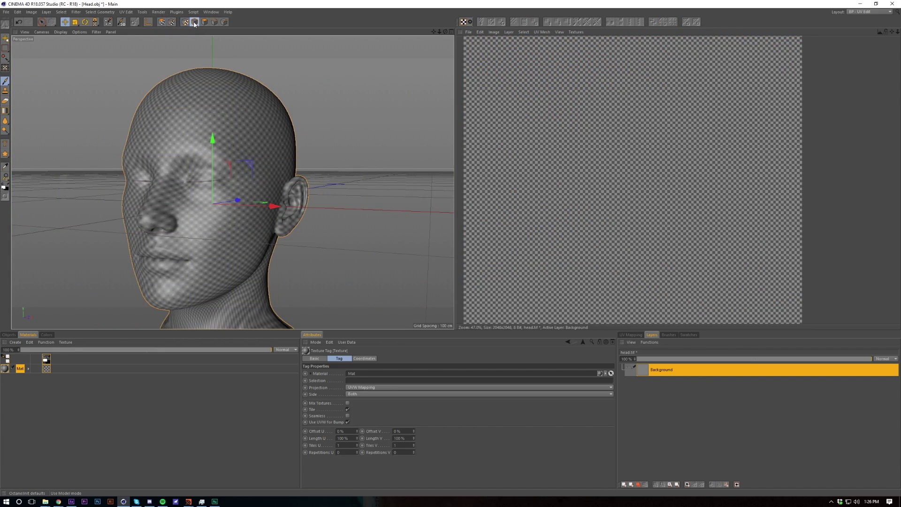
pyautogui.click(161, 22)
pyautogui.scroll(8, 262, 122)
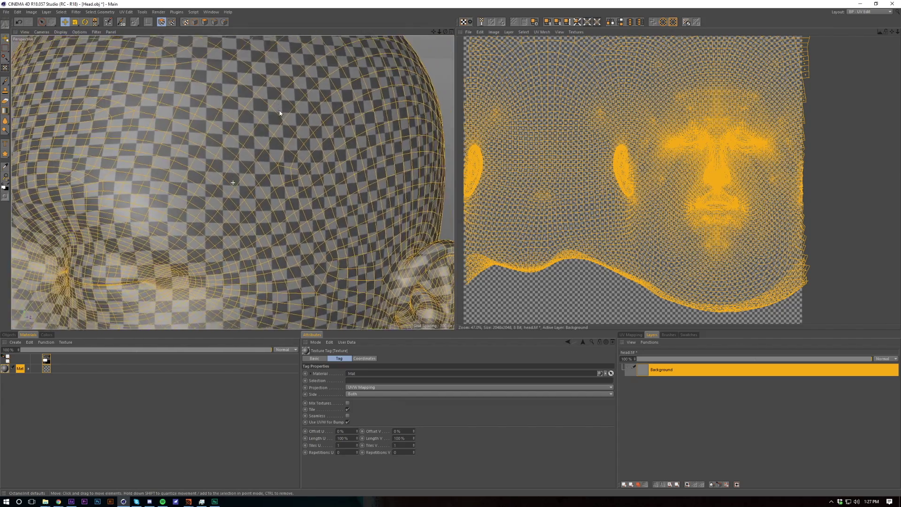
pyautogui.scroll(-5, 276, 105)
pyautogui.keyDown('alt'); pyautogui.moveTo(284, 229); pyautogui.dragTo(261, 139); pyautogui.keyUp('alt')
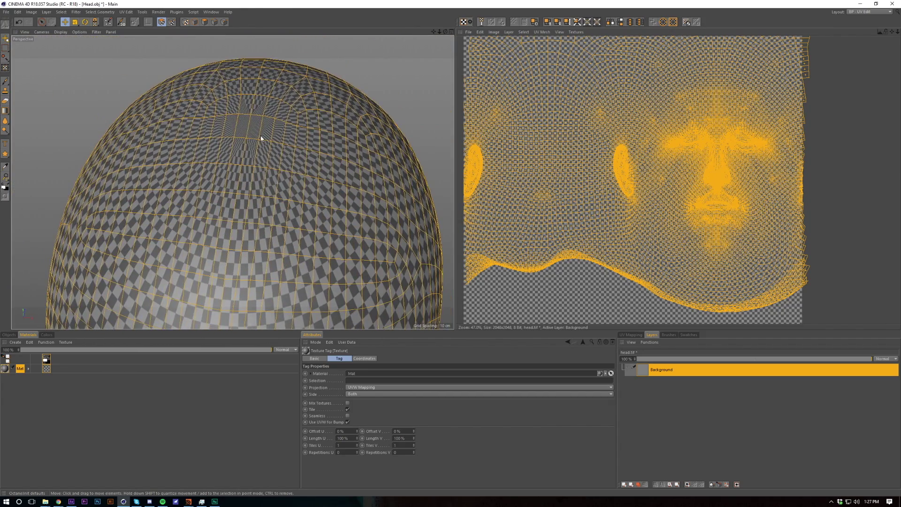
pyautogui.keyDown('alt'); pyautogui.moveTo(261, 138); pyautogui.dragTo(291, 202, button='middle'); pyautogui.keyUp('alt')
pyautogui.keyDown('alt'); pyautogui.moveTo(292, 202); pyautogui.dragTo(289, 199); pyautogui.keyUp('alt')
pyautogui.scroll(5, 291, 202)
pyautogui.scroll(-6, 291, 202)
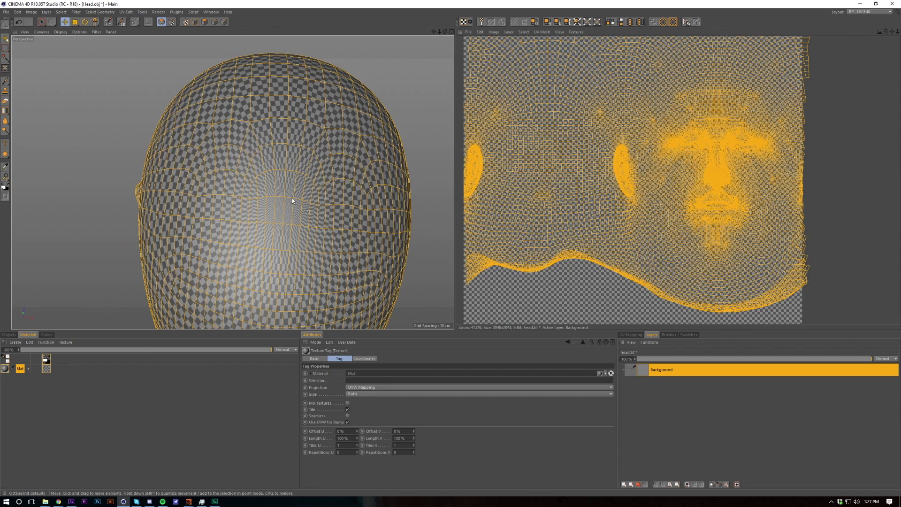
pyautogui.keyDown('alt'); pyautogui.moveTo(258, 239); pyautogui.dragTo(295, 190); pyautogui.keyUp('alt')
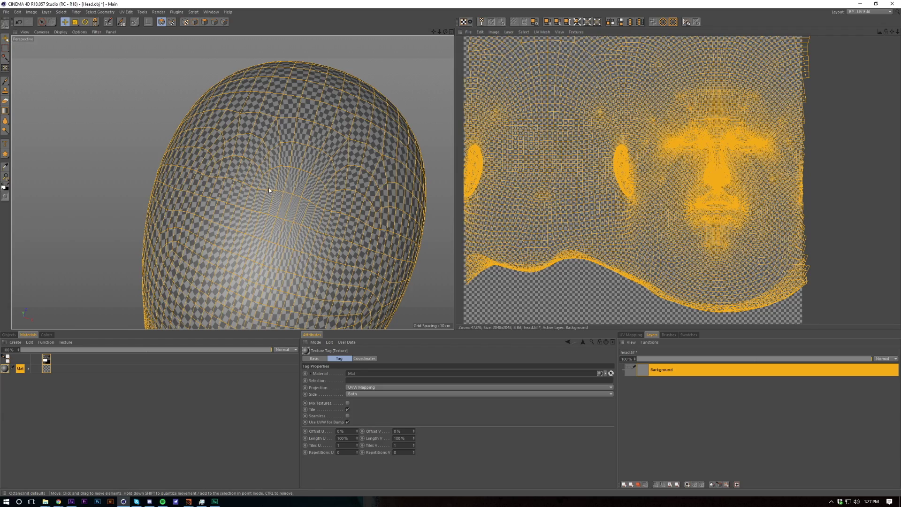
# - Check the checkerboard for stretching on the crown and the back of the neck, and show the Background layer again
pyautogui.scroll(6, 297, 159)
pyautogui.keyDown('alt'); pyautogui.moveTo(296, 158); pyautogui.dragTo(262, 161); pyautogui.keyUp('alt')
pyautogui.scroll(-6, 261, 161)
pyautogui.keyDown('alt'); pyautogui.moveTo(272, 248); pyautogui.dragTo(260, 275); pyautogui.keyUp('alt')
pyautogui.scroll(8, 262, 254)
pyautogui.scroll(8, 267, 243)
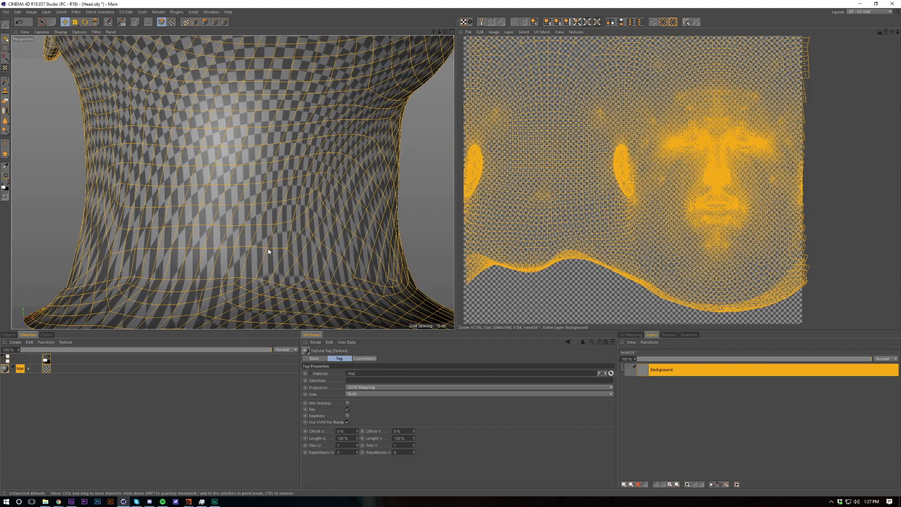
pyautogui.scroll(-8, 268, 253)
pyautogui.keyDown('alt'); pyautogui.moveTo(268, 253); pyautogui.dragTo(296, 187); pyautogui.keyUp('alt')
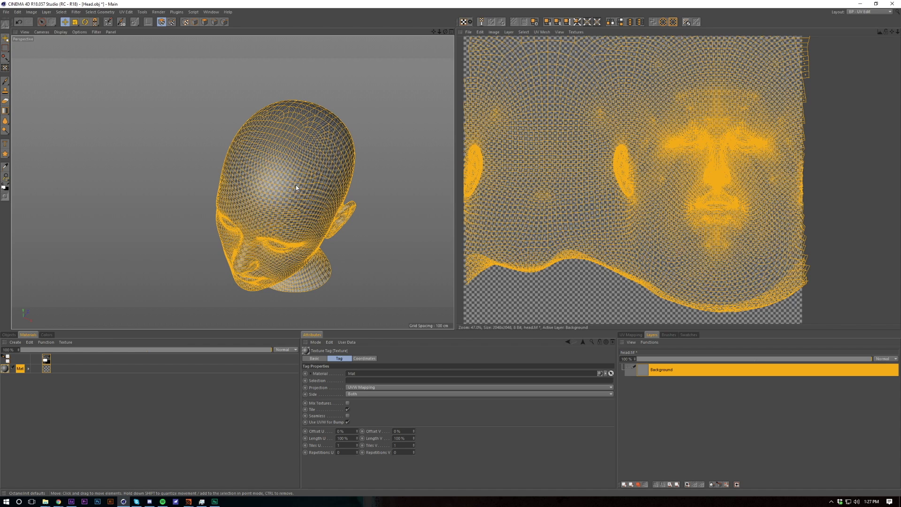
pyautogui.click(627, 367)
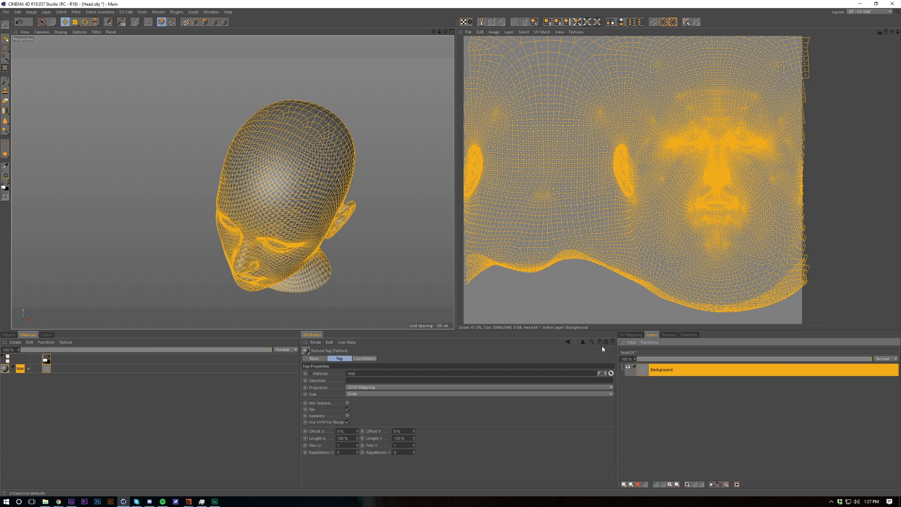
# - Apply a Frontal UV projection to the head from the front view
pyautogui.click(630, 335)
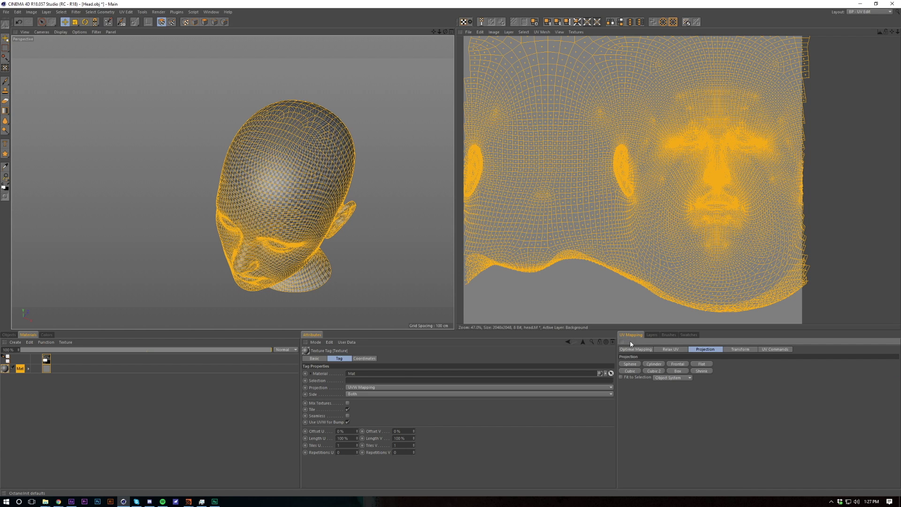
pyautogui.middleClick(319, 182)
pyautogui.middleClick(329, 264)
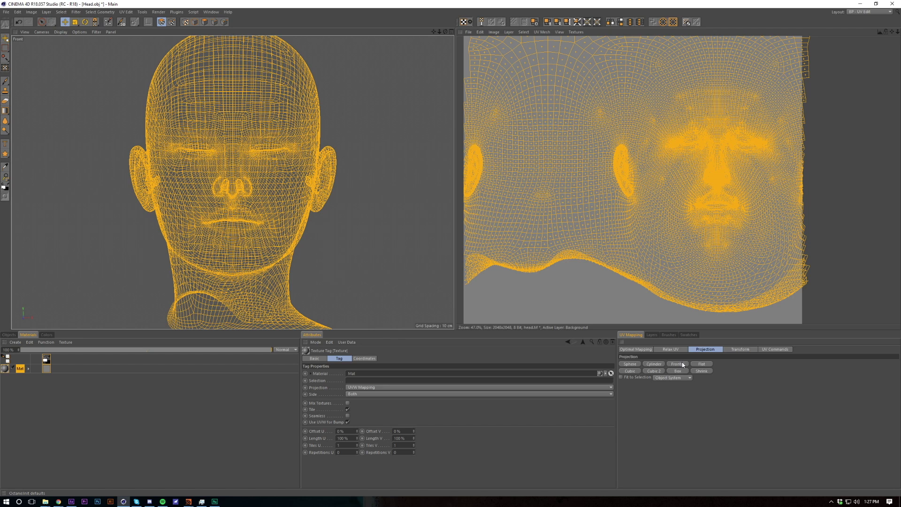
pyautogui.click(677, 364)
pyautogui.middleClick(259, 148)
pyautogui.middleClick(206, 140)
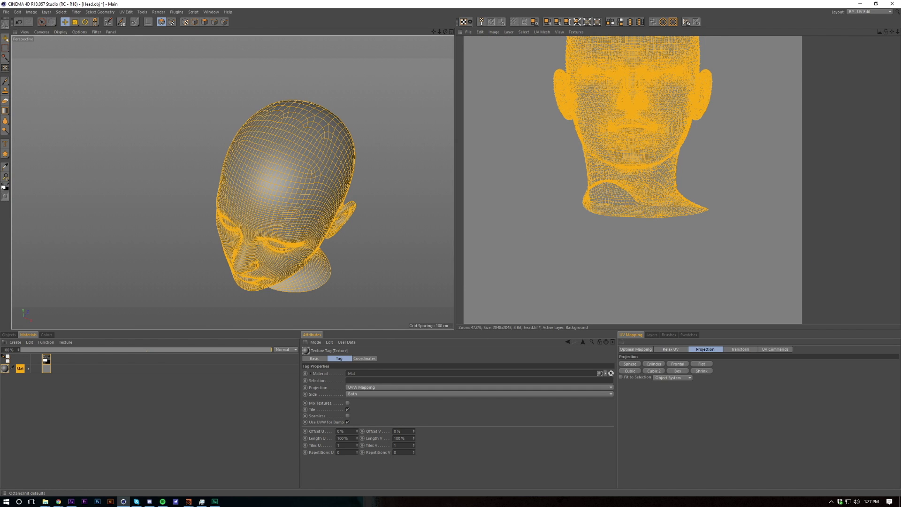
pyautogui.scroll(-5, 577, 148)
pyautogui.scroll(5, 585, 132)
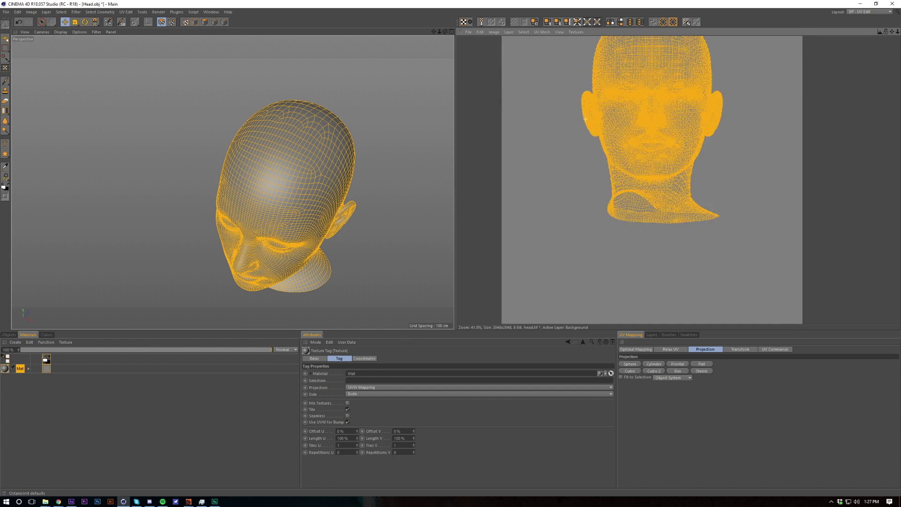
pyautogui.scroll(-3, 593, 129)
pyautogui.scroll(-5, 278, 268)
# - Switch to edge mode and activate the Path Selection tool for marking seams on the head
pyautogui.keyDown('alt'); pyautogui.moveTo(278, 268); pyautogui.dragTo(305, 238); pyautogui.keyUp('alt')
pyautogui.keyDown('alt'); pyautogui.moveTo(305, 238); pyautogui.dragTo(266, 202, button='middle'); pyautogui.keyUp('alt')
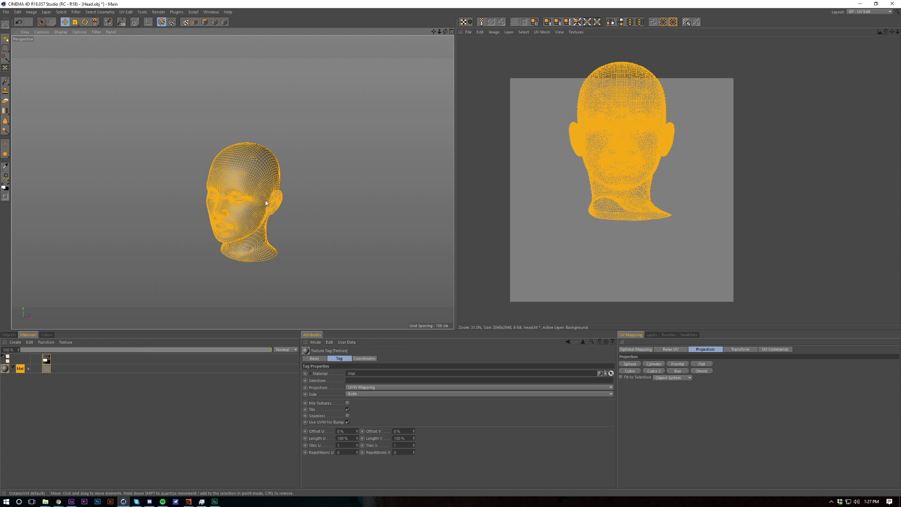
pyautogui.click(214, 22)
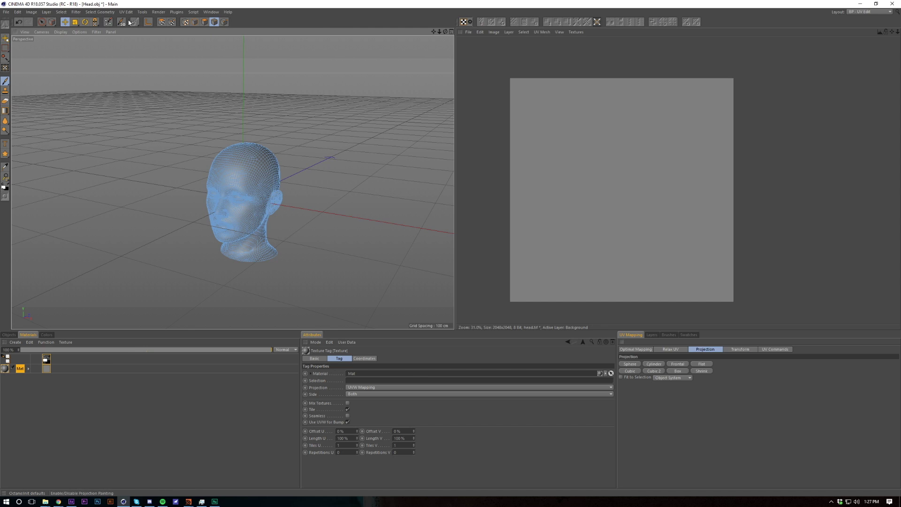
pyautogui.click(51, 22)
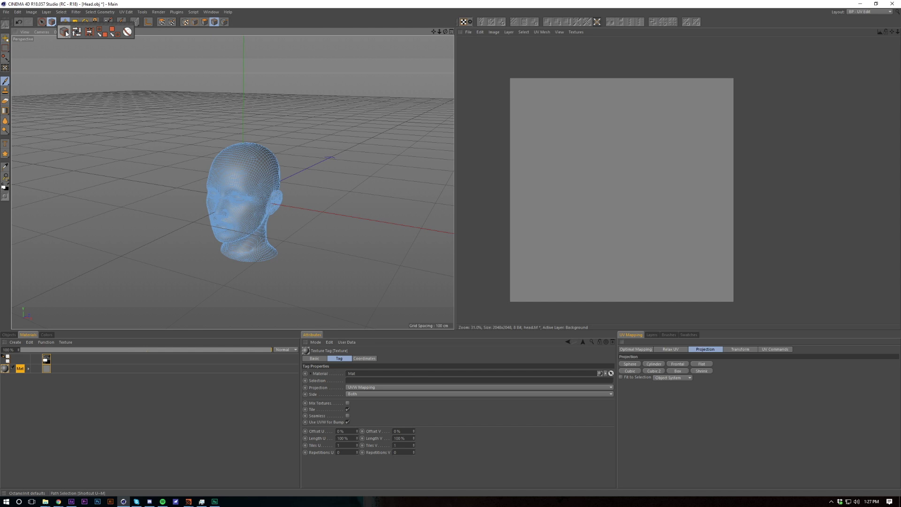
pyautogui.click(66, 33)
pyautogui.keyDown('alt'); pyautogui.moveTo(269, 159); pyautogui.dragTo(159, 170); pyautogui.keyUp('alt')
pyautogui.keyDown('alt'); pyautogui.moveTo(315, 181); pyautogui.dragTo(298, 145, button='middle'); pyautogui.keyUp('alt')
pyautogui.keyDown('alt'); pyautogui.moveTo(298, 145); pyautogui.dragTo(296, 117, button='right'); pyautogui.keyUp('alt')
pyautogui.keyDown('alt'); pyautogui.moveTo(292, 137); pyautogui.dragTo(289, 161); pyautogui.keyUp('alt')
pyautogui.keyDown('alt'); pyautogui.moveTo(292, 134); pyautogui.dragTo(293, 116, button='right'); pyautogui.keyUp('alt')
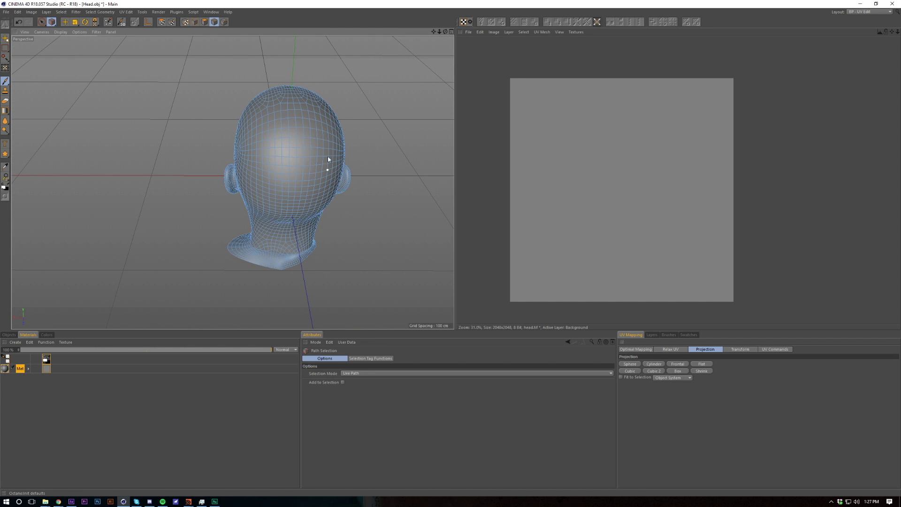
# - Try to select an edge path from the jaw around the underside of the ear, and undo it
pyautogui.keyDown('alt'); pyautogui.moveTo(221, 205); pyautogui.dragTo(277, 181); pyautogui.keyUp('alt')
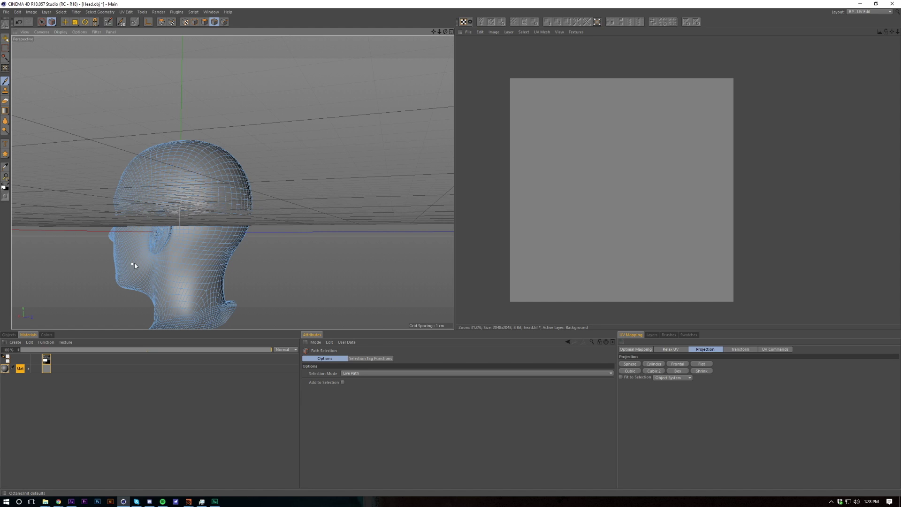
pyautogui.keyDown('alt'); pyautogui.moveTo(146, 263); pyautogui.dragTo(157, 252, button='middle'); pyautogui.keyUp('alt')
pyautogui.keyDown('alt'); pyautogui.moveTo(157, 252); pyautogui.dragTo(159, 268, button='right'); pyautogui.keyUp('alt')
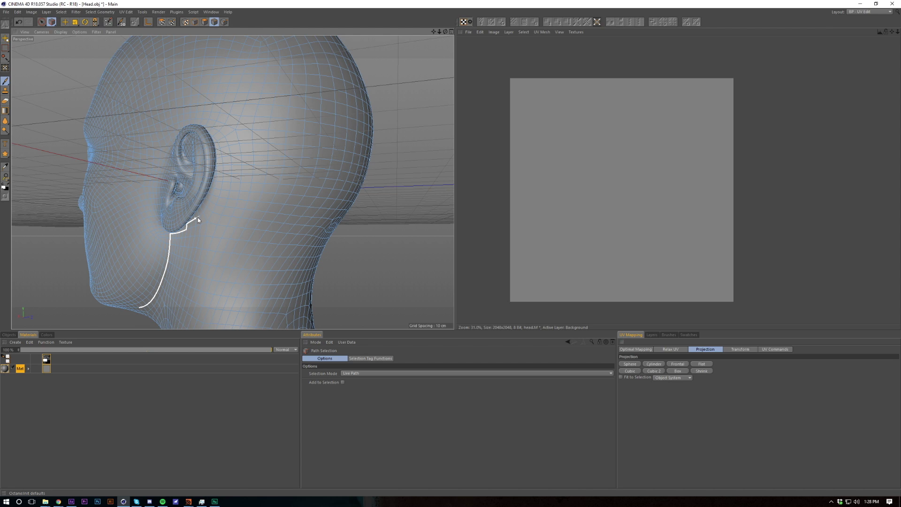
pyautogui.click(212, 211)
pyautogui.keyDown('alt'); pyautogui.moveTo(223, 177); pyautogui.dragTo(233, 242, button='right'); pyautogui.keyUp('alt')
pyautogui.keyDown('alt'); pyautogui.moveTo(233, 242); pyautogui.dragTo(264, 176); pyautogui.keyUp('alt')
pyautogui.hotkey('ctrl', 'z')
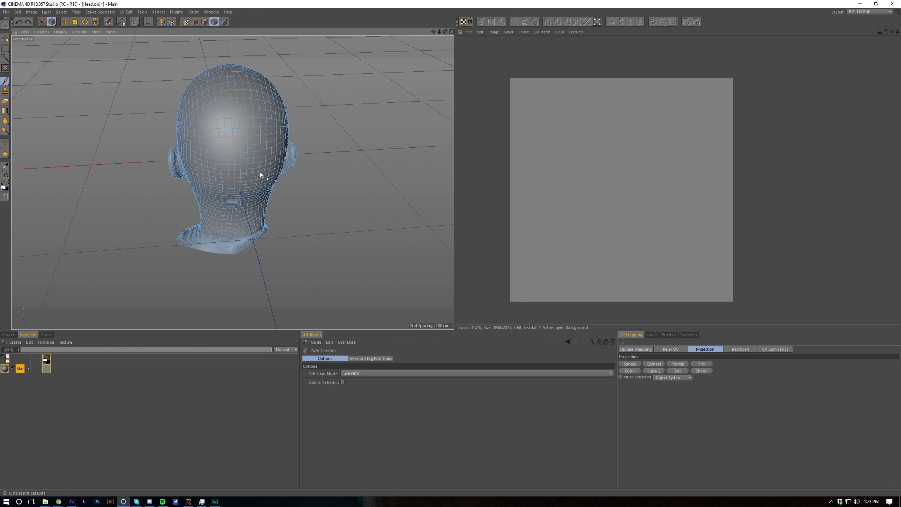
# - Select an edge path down the middle of the back of the head to the lower rim of the neck
pyautogui.keyDown('alt'); pyautogui.moveTo(236, 74); pyautogui.dragTo(233, 113); pyautogui.keyUp('alt')
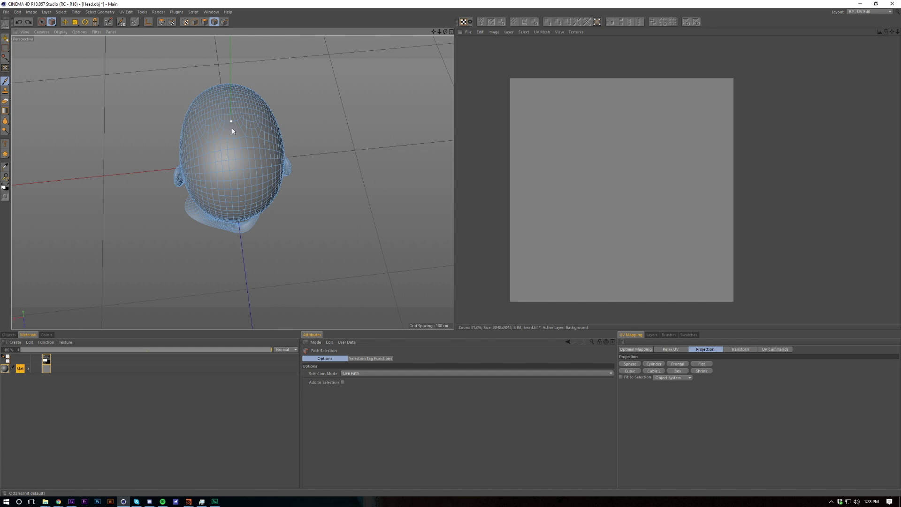
pyautogui.keyDown('alt'); pyautogui.moveTo(245, 213); pyautogui.dragTo(240, 163); pyautogui.keyUp('alt')
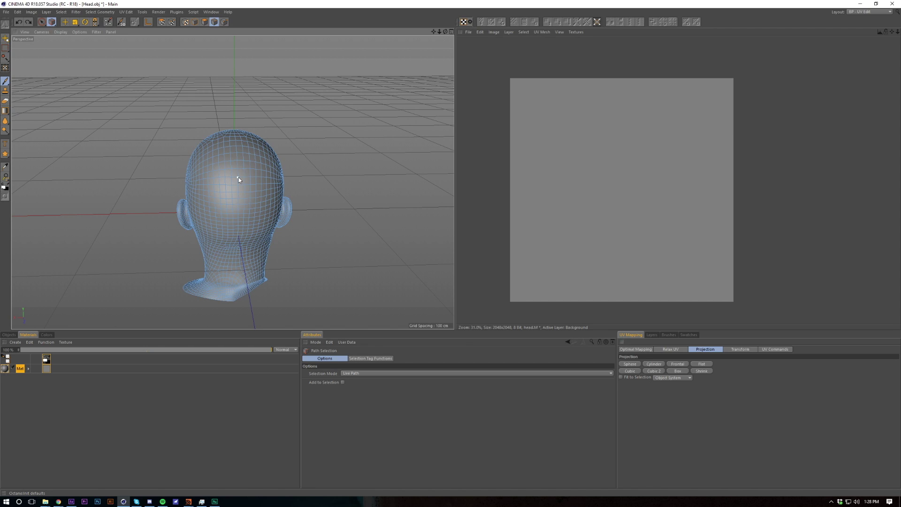
pyautogui.moveTo(238, 169); pyautogui.dragTo(225, 293)
pyautogui.scroll(5, 225, 291)
pyautogui.scroll(4, 222, 290)
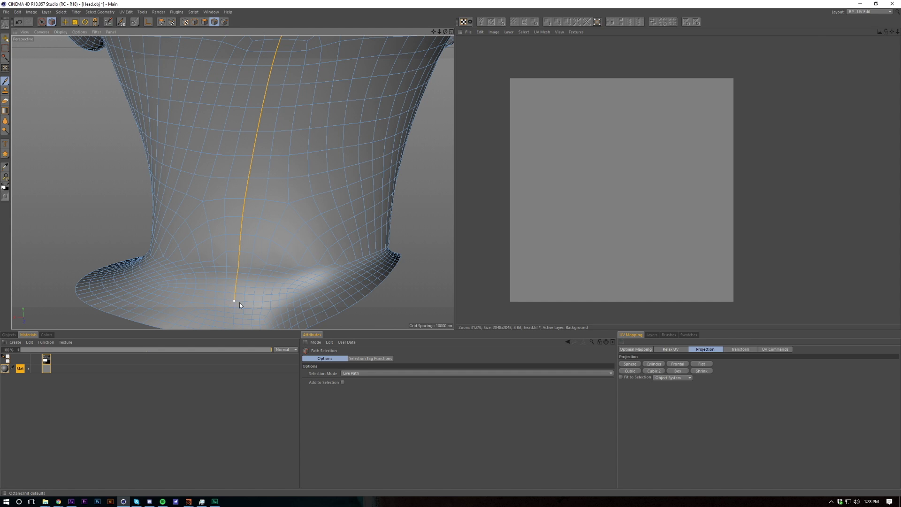
pyautogui.keyDown('alt'); pyautogui.moveTo(241, 301); pyautogui.dragTo(283, 192, button='middle'); pyautogui.keyUp('alt')
pyautogui.keyDown('shift'); pyautogui.moveTo(269, 203); pyautogui.dragTo(263, 250); pyautogui.keyUp('shift')
# - Inspect the selected seam edges from the crown down the back of the head and neck
pyautogui.scroll(-8, 281, 207)
pyautogui.keyDown('alt'); pyautogui.moveTo(261, 210); pyautogui.dragTo(255, 249, button='middle'); pyautogui.keyUp('alt')
pyautogui.scroll(5, 256, 248)
pyautogui.keyDown('alt'); pyautogui.moveTo(277, 167); pyautogui.dragTo(303, 165); pyautogui.keyUp('alt')
pyautogui.keyDown('alt'); pyautogui.moveTo(277, 127); pyautogui.dragTo(241, 197, button='middle'); pyautogui.keyUp('alt')
pyautogui.keyDown('alt'); pyautogui.moveTo(241, 197); pyautogui.dragTo(237, 254); pyautogui.keyUp('alt')
pyautogui.keyDown('alt'); pyautogui.moveTo(237, 123); pyautogui.dragTo(262, 88, button='right'); pyautogui.keyUp('alt')
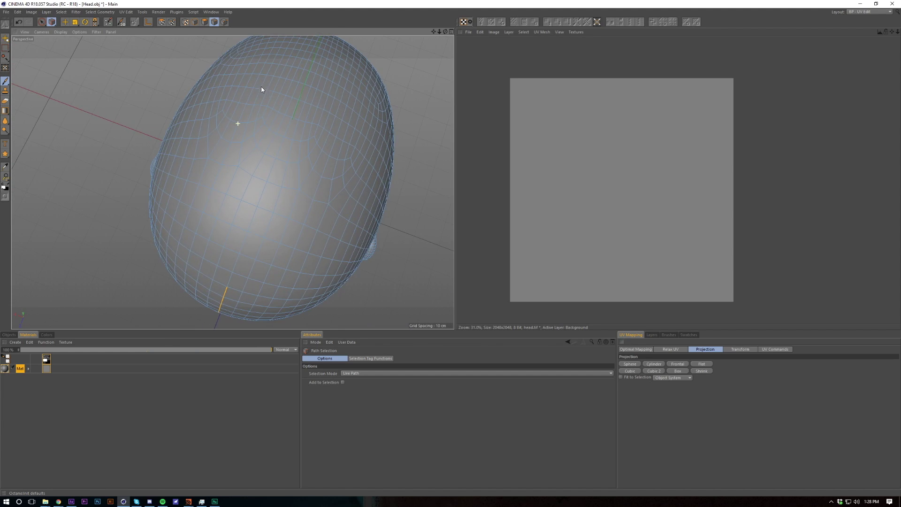
pyautogui.keyDown('alt'); pyautogui.moveTo(274, 165); pyautogui.dragTo(299, 128); pyautogui.keyUp('alt')
pyautogui.keyDown('alt'); pyautogui.moveTo(263, 207); pyautogui.dragTo(251, 244, button='right'); pyautogui.keyUp('alt')
pyautogui.keyDown('alt'); pyautogui.moveTo(255, 251); pyautogui.dragTo(312, 191); pyautogui.keyUp('alt')
pyautogui.keyDown('alt'); pyautogui.moveTo(270, 250); pyautogui.dragTo(275, 163, button='middle'); pyautogui.keyUp('alt')
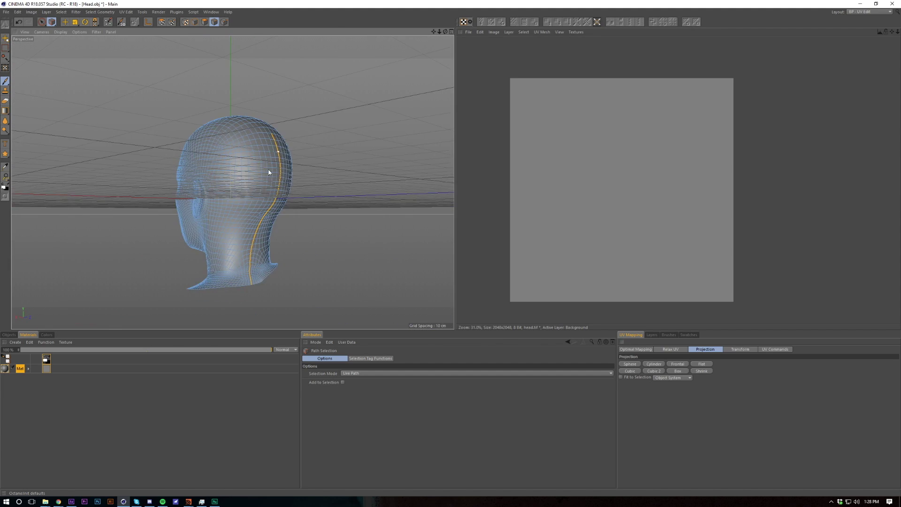
pyautogui.keyDown('alt'); pyautogui.moveTo(265, 208); pyautogui.dragTo(273, 217); pyautogui.keyUp('alt')
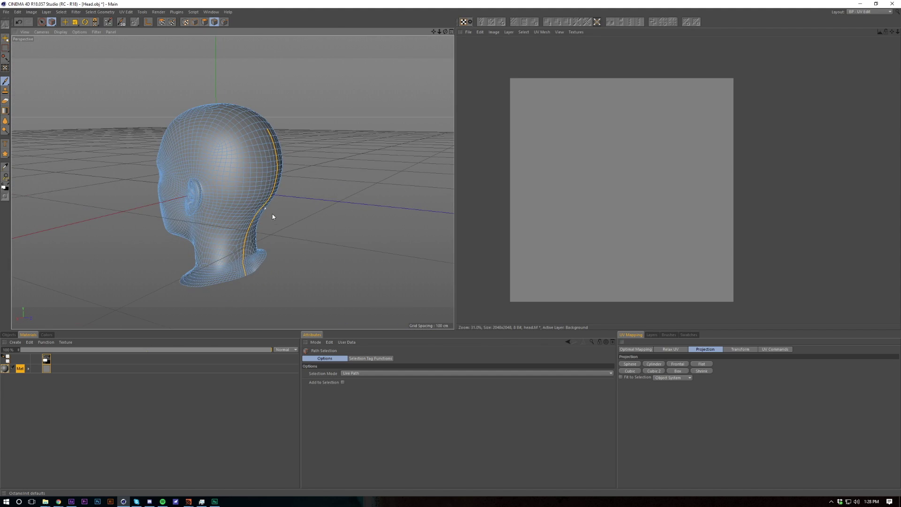
# - Switch to polygon mode and on to UV polygon editing, and open the Relax UV settings
pyautogui.click(205, 23)
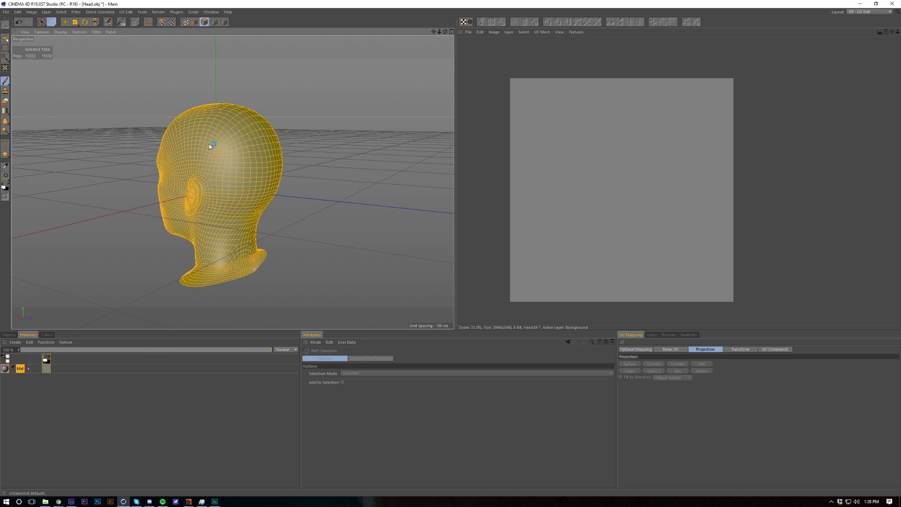
pyautogui.click(162, 22)
pyautogui.keyDown('alt'); pyautogui.moveTo(169, 177); pyautogui.dragTo(275, 194); pyautogui.keyUp('alt')
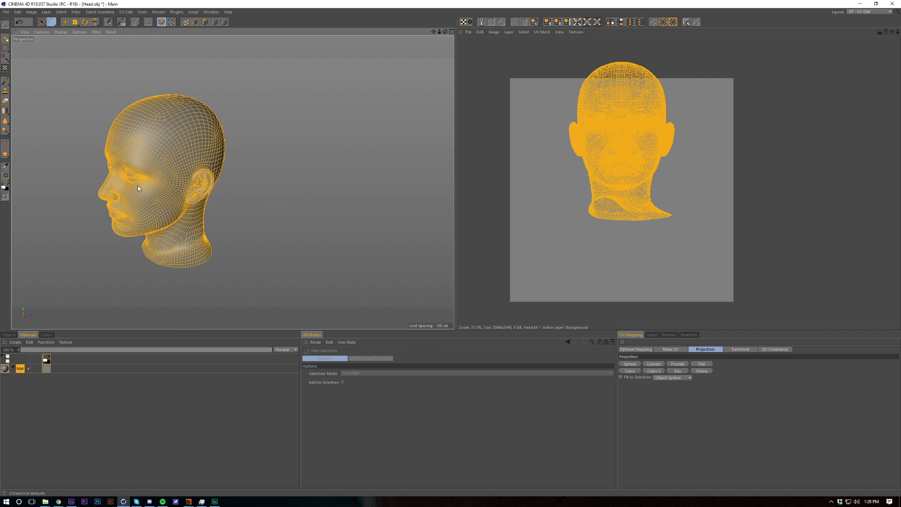
pyautogui.keyDown('alt'); pyautogui.moveTo(139, 190); pyautogui.dragTo(231, 201, button='middle'); pyautogui.keyUp('alt')
pyautogui.click(671, 349)
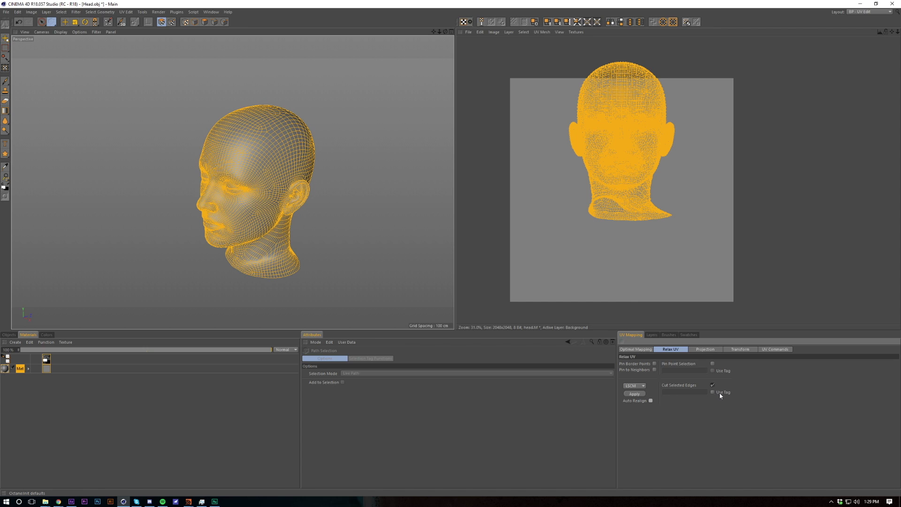
# - Check the seam edge selection at the back of the head in edge mode, and return to UV polygon editing
pyautogui.keyDown('alt'); pyautogui.moveTo(279, 213); pyautogui.dragTo(112, 178); pyautogui.keyUp('alt')
pyautogui.click(214, 22)
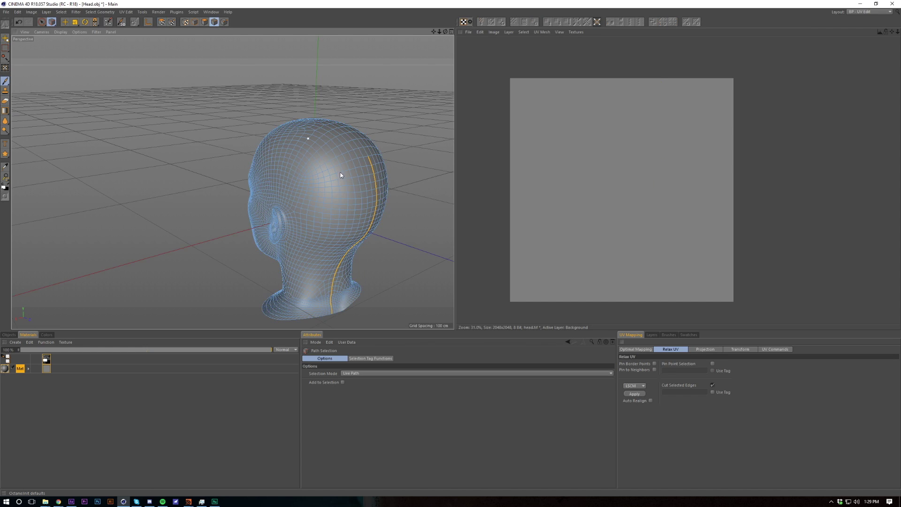
pyautogui.keyDown('alt'); pyautogui.moveTo(370, 195); pyautogui.dragTo(299, 174, button='middle'); pyautogui.keyUp('alt')
pyautogui.keyDown('alt'); pyautogui.moveTo(299, 175); pyautogui.dragTo(296, 153); pyautogui.keyUp('alt')
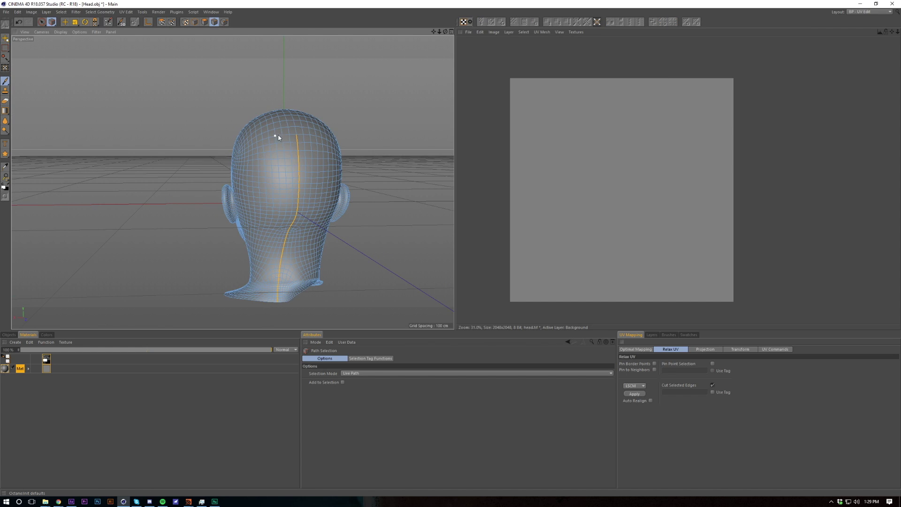
pyautogui.click(162, 23)
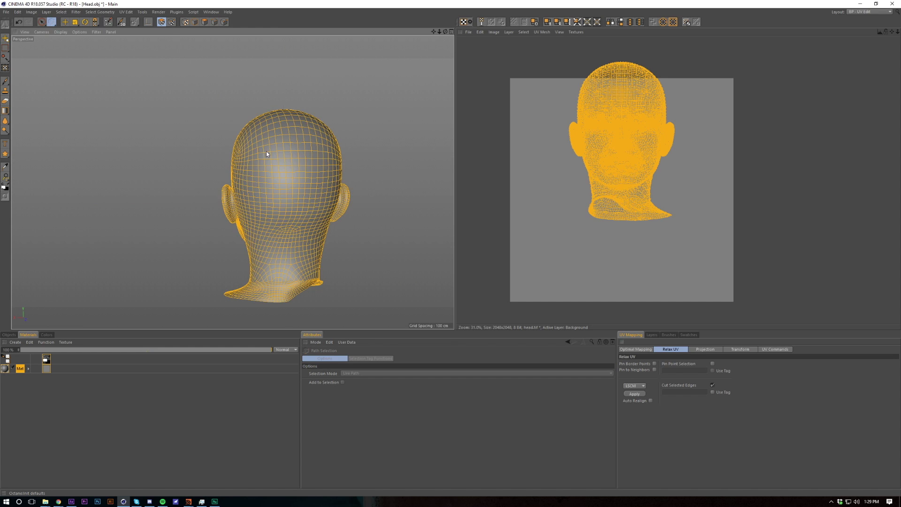
# - Relax the head's UVs with the LSCM method, cutting along the selected edges
pyautogui.keyDown('alt'); pyautogui.moveTo(264, 148); pyautogui.dragTo(273, 198); pyautogui.keyUp('alt')
pyautogui.keyDown('alt'); pyautogui.moveTo(273, 198); pyautogui.dragTo(232, 111, button='middle'); pyautogui.keyUp('alt')
pyautogui.keyDown('alt'); pyautogui.moveTo(232, 111); pyautogui.dragTo(221, 152, button='right'); pyautogui.keyUp('alt')
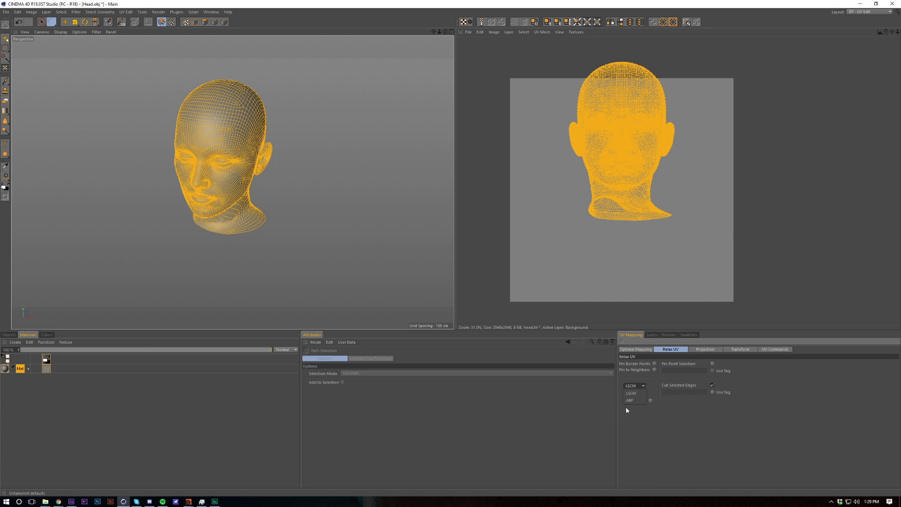
pyautogui.click(637, 386)
pyautogui.click(645, 425)
pyautogui.click(634, 394)
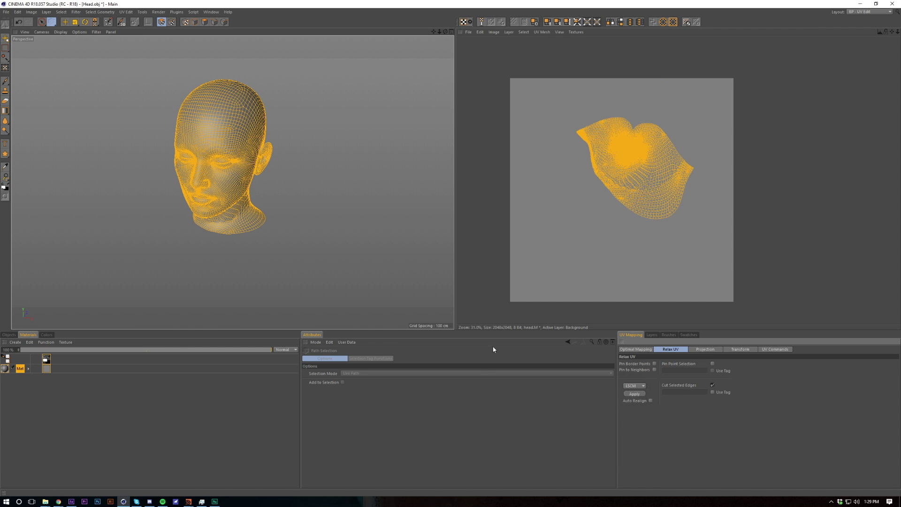
# - Enable Auto Realign and relax the head's UVs again with LSCM
pyautogui.keyDown('alt'); pyautogui.moveTo(293, 226); pyautogui.dragTo(287, 235, button='middle'); pyautogui.keyUp('alt')
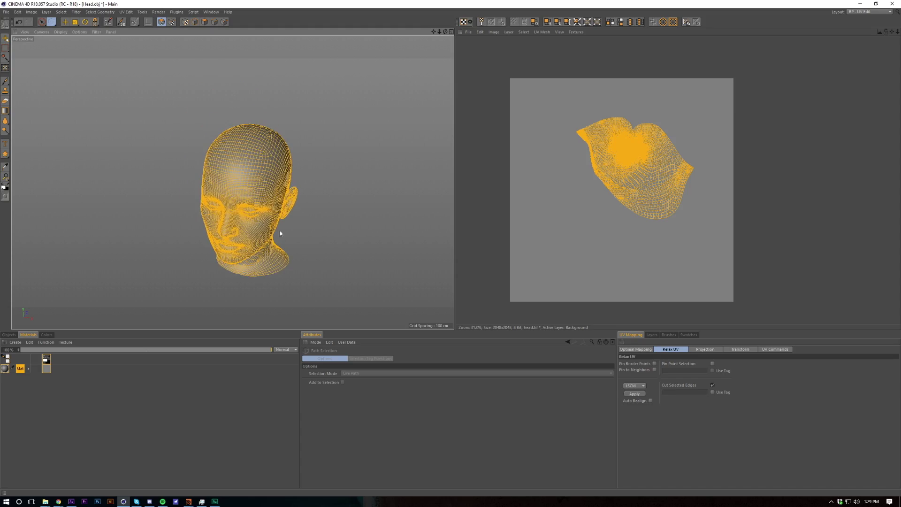
pyautogui.scroll(15, 657, 165)
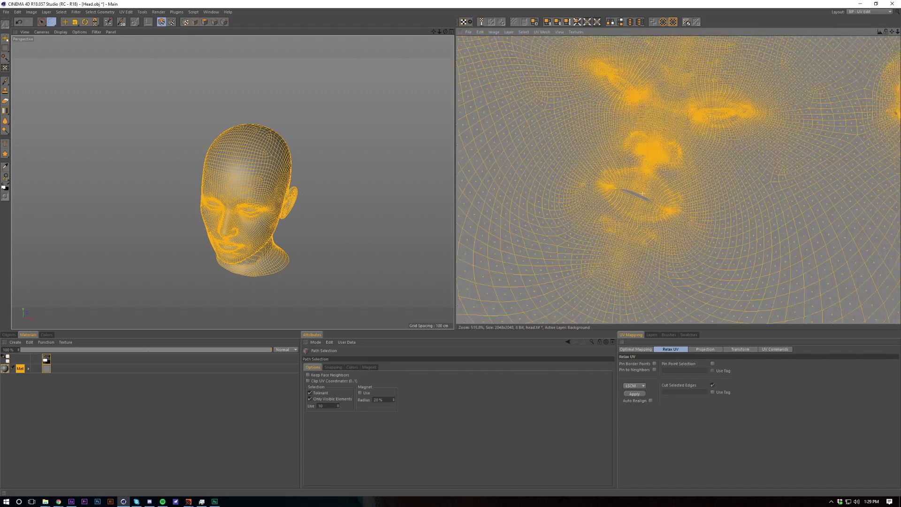
pyautogui.keyDown('alt'); pyautogui.moveTo(658, 165); pyautogui.dragTo(660, 192, button='middle'); pyautogui.keyUp('alt')
pyautogui.click(651, 400)
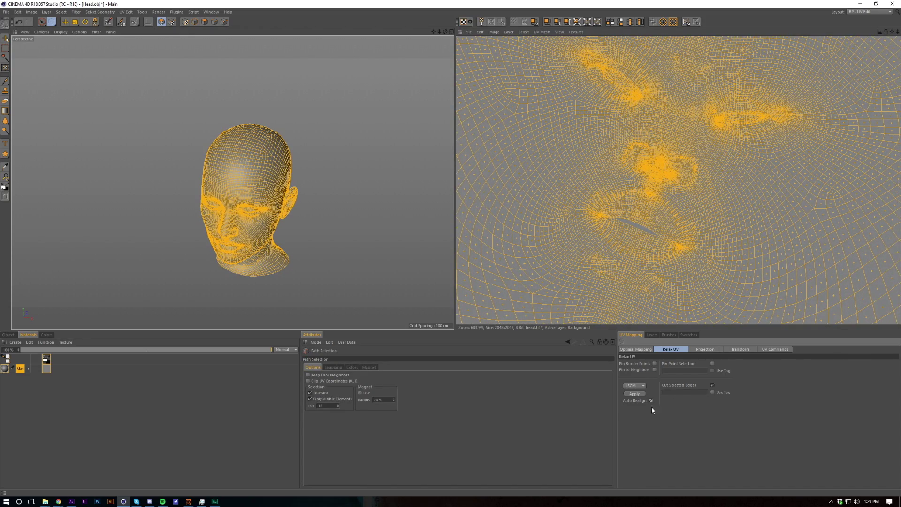
pyautogui.click(638, 394)
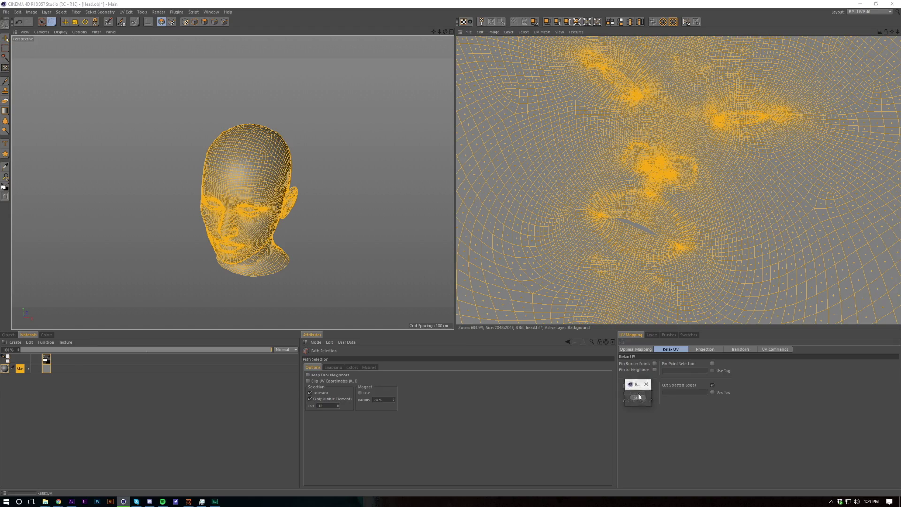
# - Examine the relaxed UV layout around the mouth, nose, eyes and ears and across the whole texture
pyautogui.scroll(-5, 710, 208)
pyautogui.keyDown('alt'); pyautogui.moveTo(710, 208); pyautogui.dragTo(589, 147, button='middle'); pyautogui.keyUp('alt')
pyautogui.scroll(6, 704, 281)
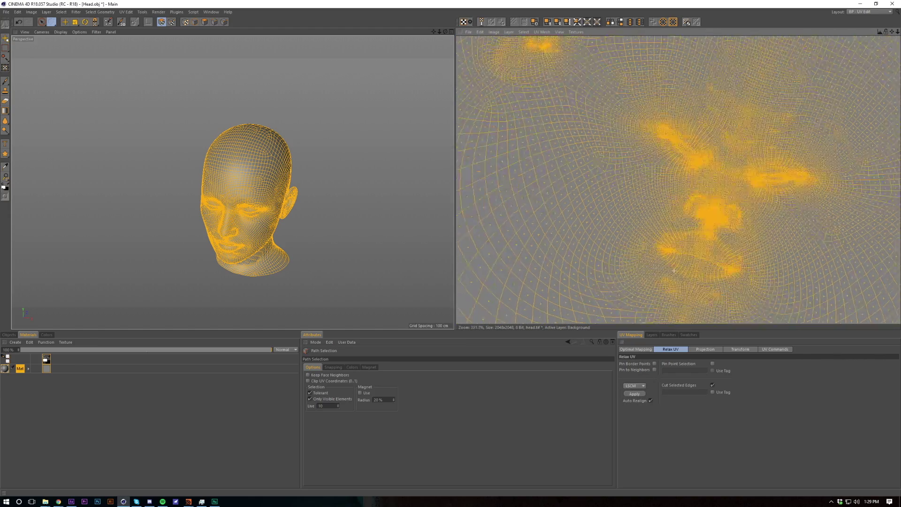
pyautogui.keyDown('alt'); pyautogui.moveTo(702, 218); pyautogui.dragTo(646, 189, button='middle'); pyautogui.keyUp('alt')
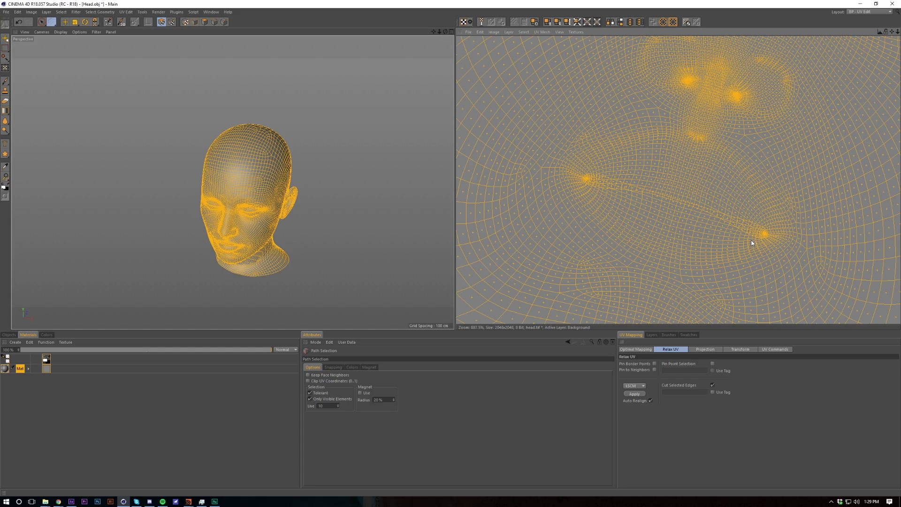
pyautogui.scroll(-8, 710, 210)
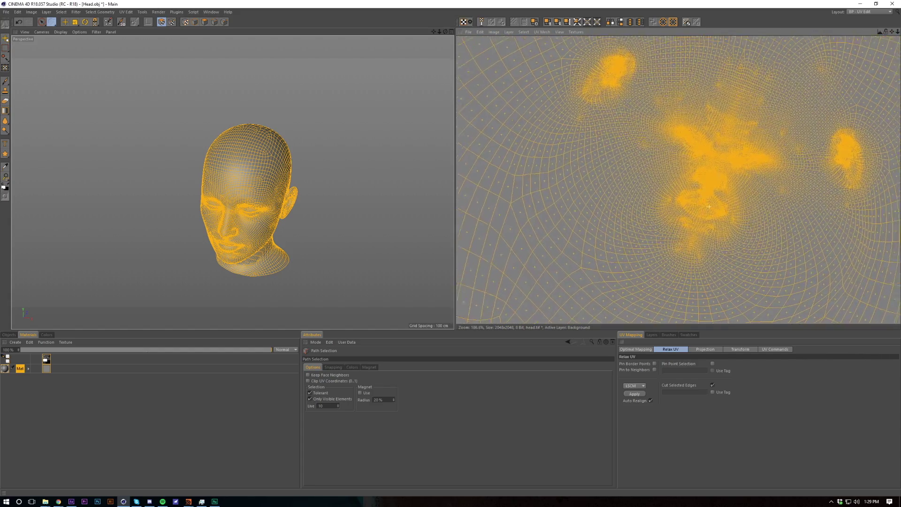
pyautogui.scroll(-7, 708, 212)
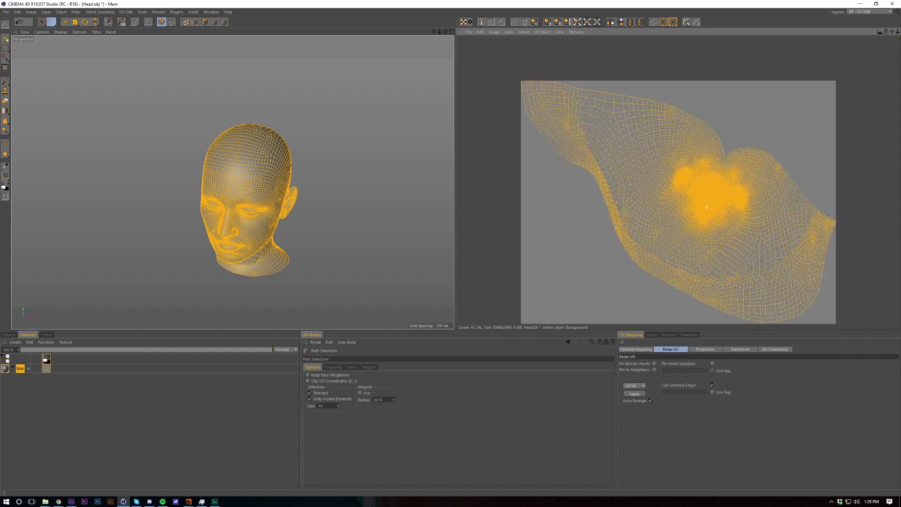
pyautogui.scroll(7, 720, 208)
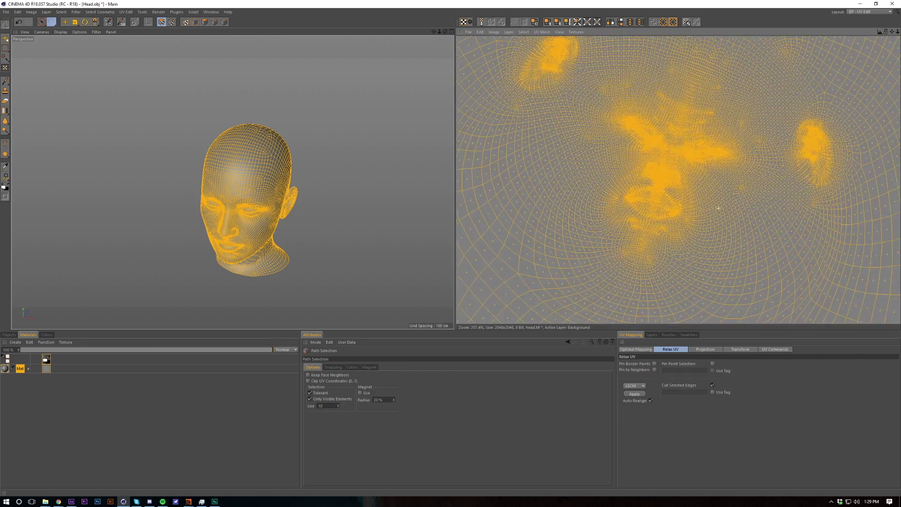
pyautogui.scroll(7, 647, 199)
pyautogui.scroll(-13, 647, 199)
pyautogui.scroll(10, 647, 199)
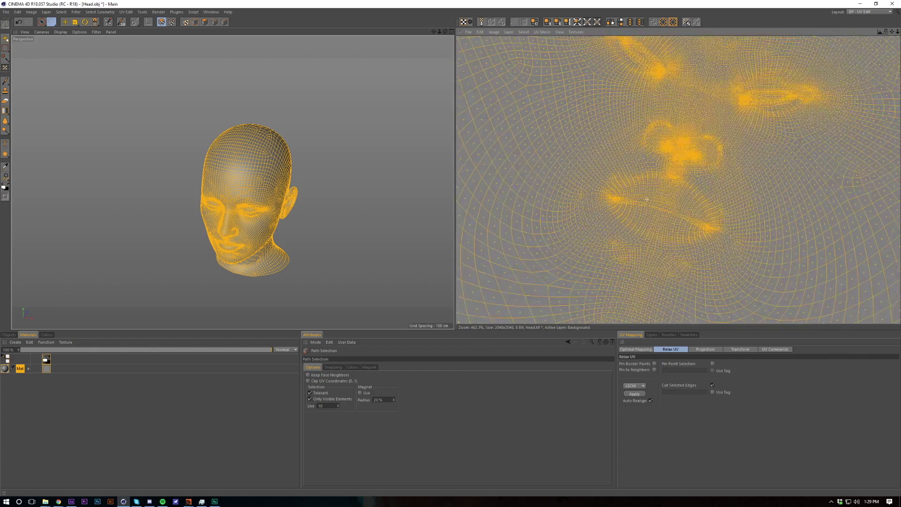
# - Rotate the head's UV mesh, scale it down and move it so that it fits inside the texture square
pyautogui.scroll(-5, 671, 197)
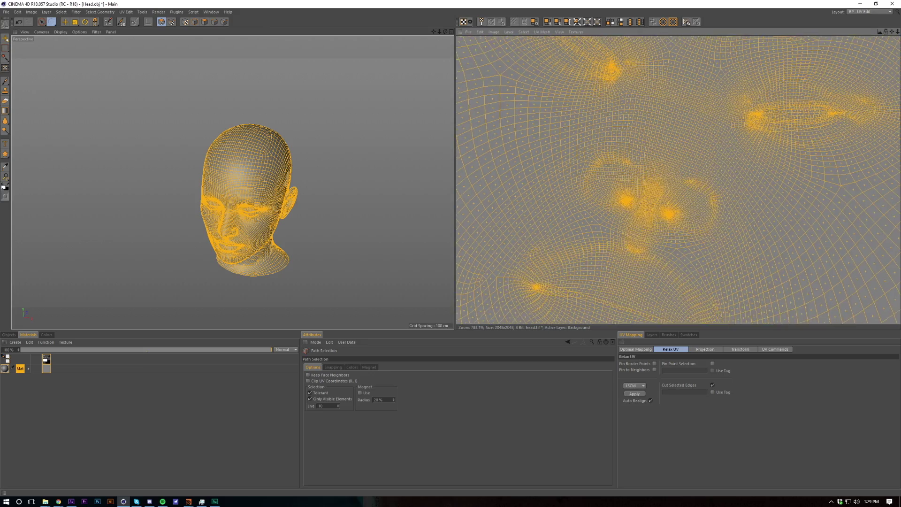
pyautogui.scroll(-6, 669, 195)
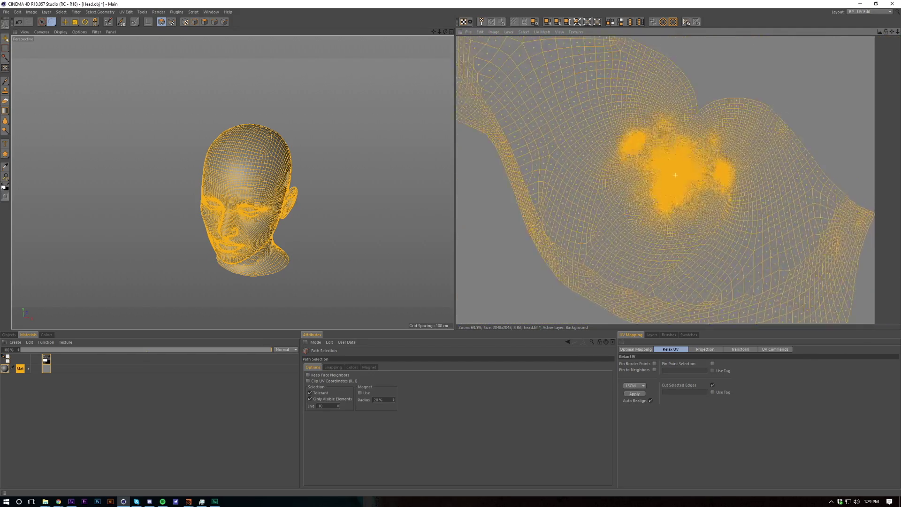
pyautogui.scroll(10, 676, 179)
pyautogui.scroll(-15, 681, 164)
pyautogui.scroll(1, 725, 169)
pyautogui.press('r')
pyautogui.moveTo(741, 201); pyautogui.dragTo(741, 202)
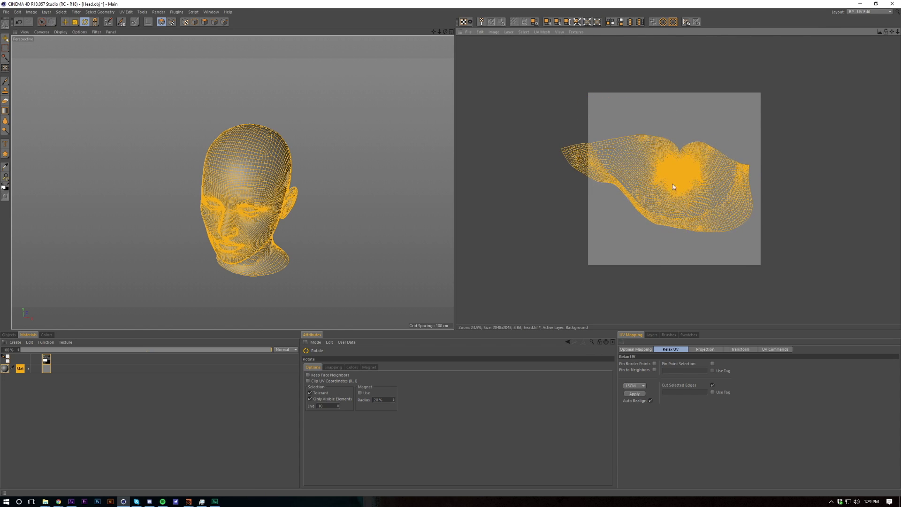
pyautogui.click(74, 23)
pyautogui.moveTo(740, 198); pyautogui.dragTo(714, 201)
pyautogui.press('e')
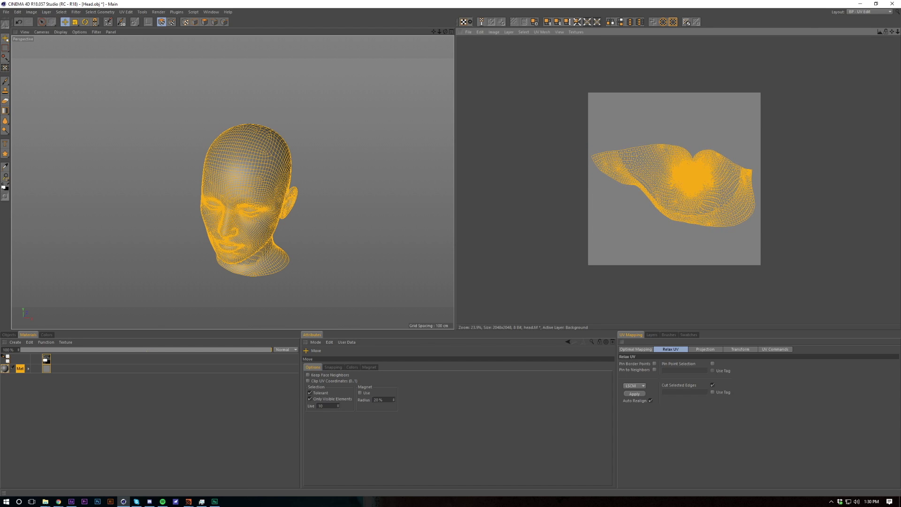
# - Realign the head's UVs with Optimal Mapping, preserving orientation and equalizing island size with 2% spacing
pyautogui.click(635, 349)
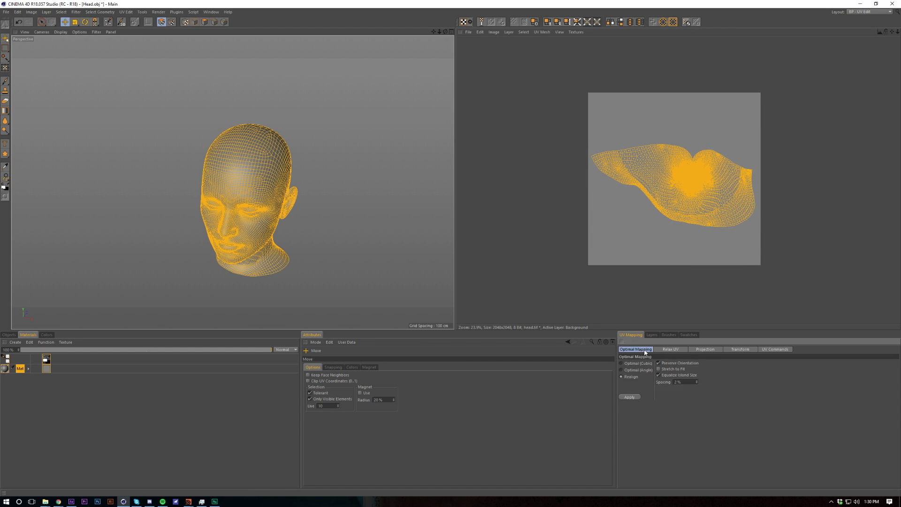
pyautogui.rightClick(631, 398)
pyautogui.click(631, 398)
pyautogui.moveTo(687, 135); pyautogui.dragTo(687, 171)
pyautogui.scroll(4, 676, 155)
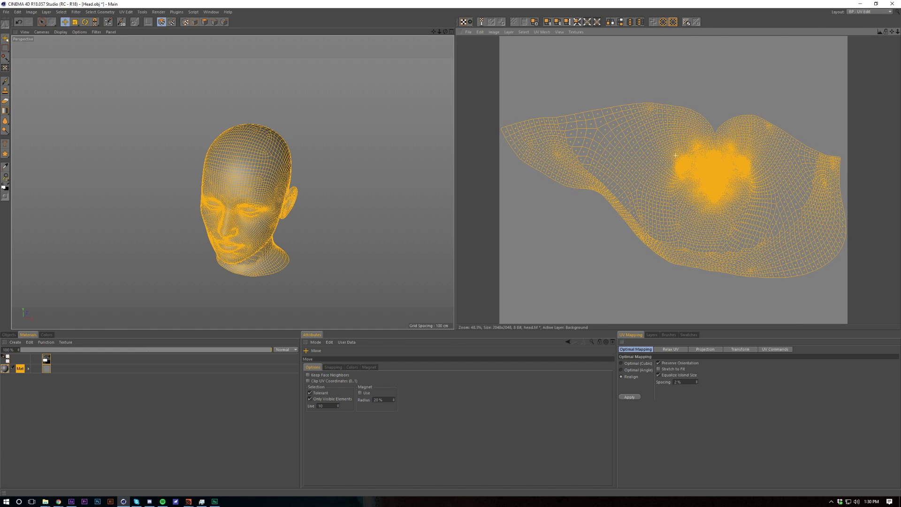
pyautogui.keyDown('alt'); pyautogui.moveTo(693, 198); pyautogui.dragTo(682, 166, button='middle'); pyautogui.keyUp('alt')
pyautogui.keyDown('alt'); pyautogui.moveTo(682, 167); pyautogui.dragTo(385, 225, button='right'); pyautogui.keyUp('alt')
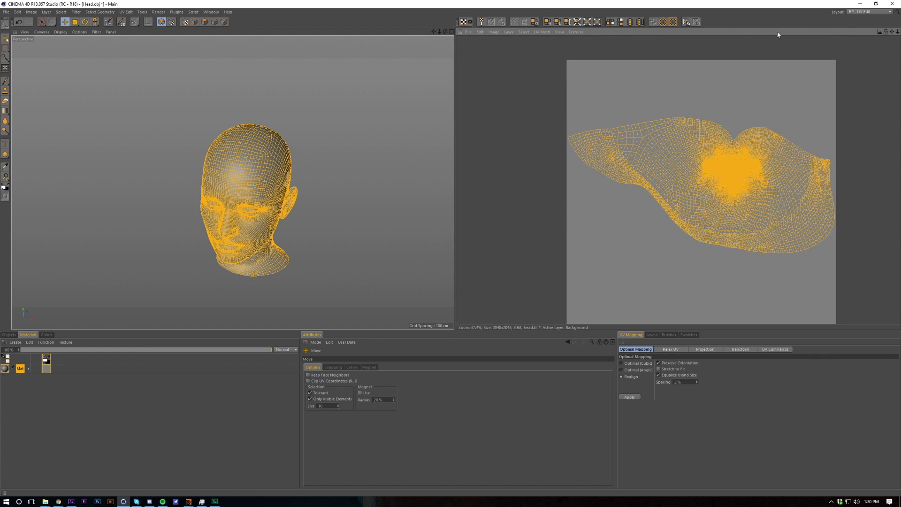
# - Switch to the Single Screen (User) layout and delete the Mat material
pyautogui.click(862, 12)
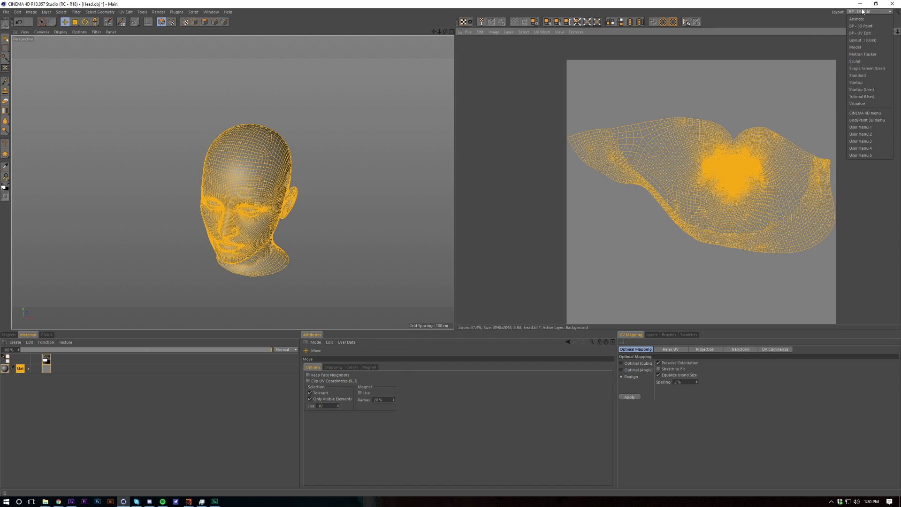
pyautogui.click(863, 70)
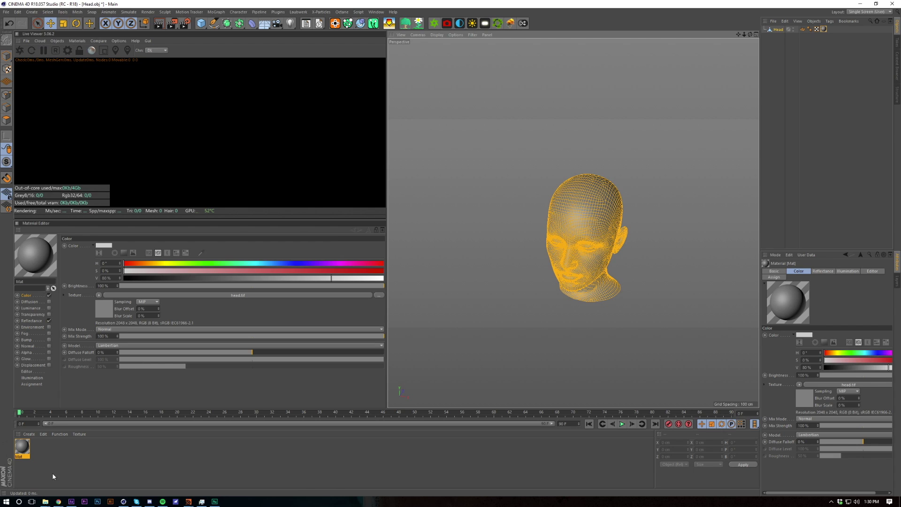
pyautogui.press('Delete')
pyautogui.press('Return')
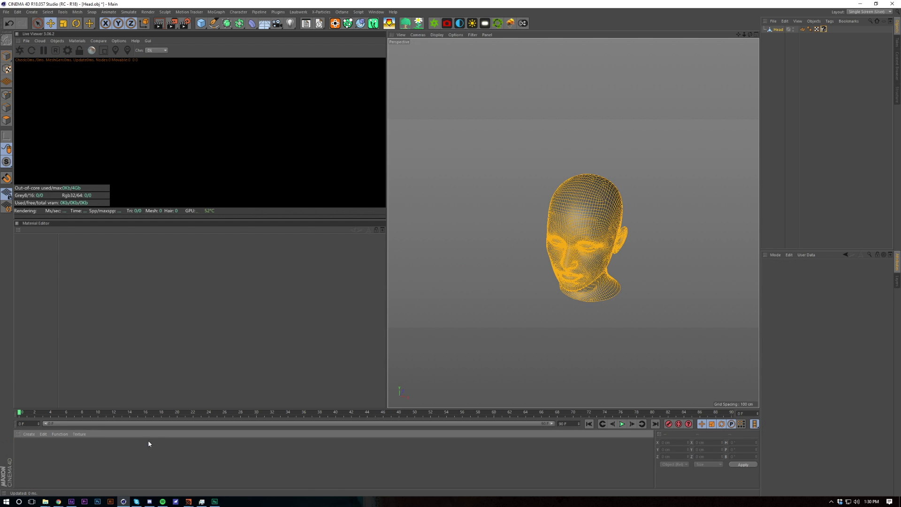
# - Create a new Octane diffuse material, assign it to the Head object, and inspect the object's UVW tag
pyautogui.doubleClick(173, 456)
pyautogui.moveTo(28, 450); pyautogui.dragTo(778, 31)
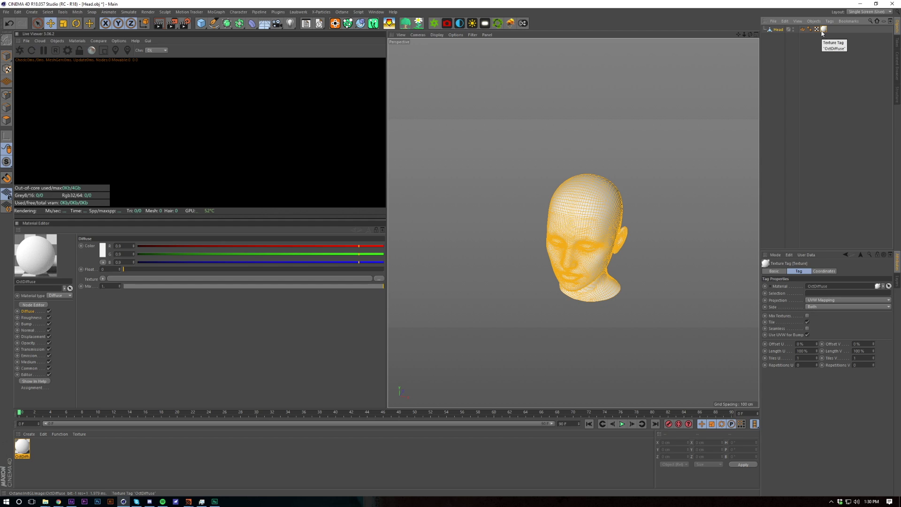
pyautogui.moveTo(817, 29); pyautogui.dragTo(824, 157)
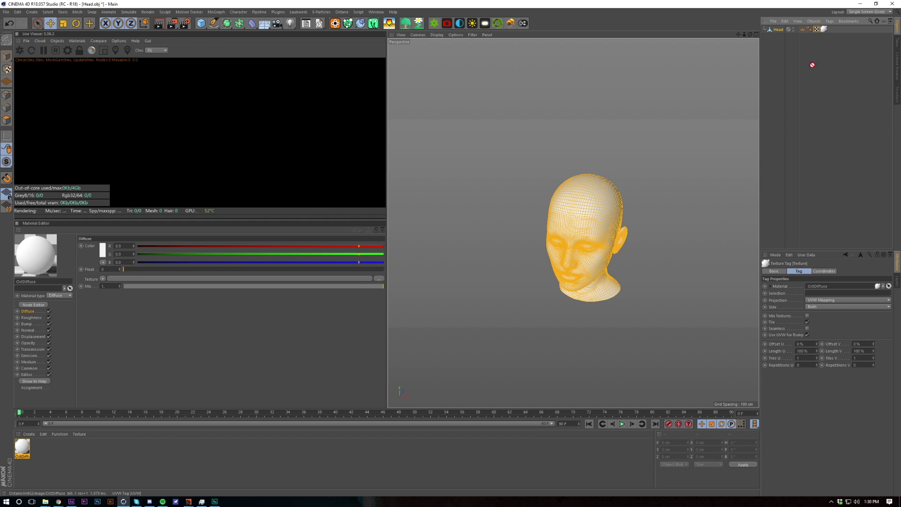
pyautogui.click(802, 93)
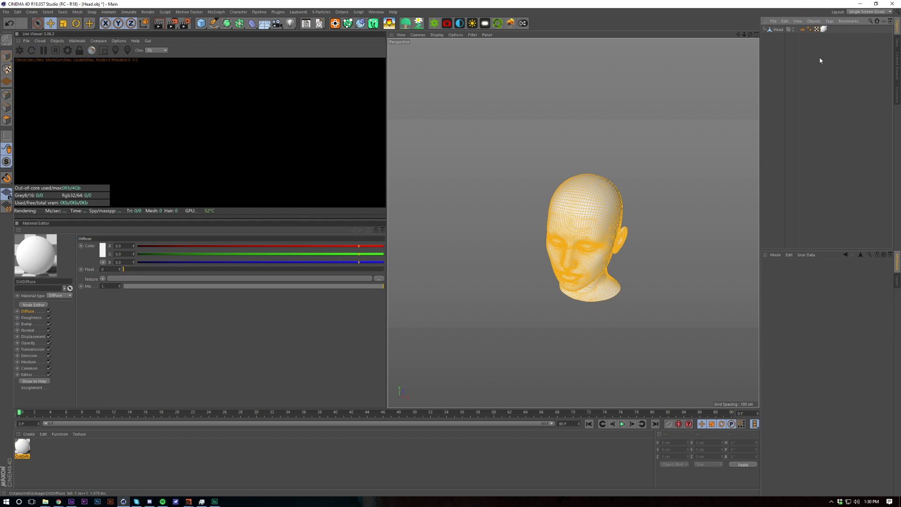
pyautogui.click(817, 29)
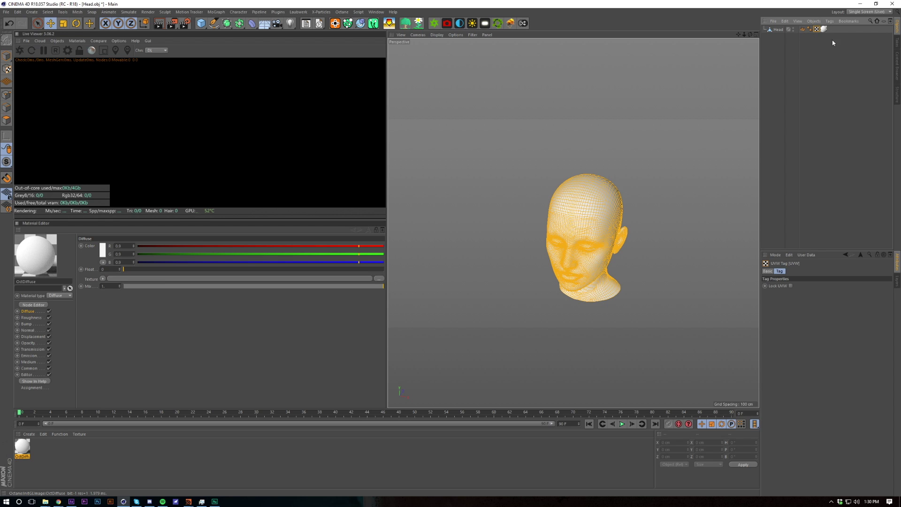
pyautogui.click(810, 169)
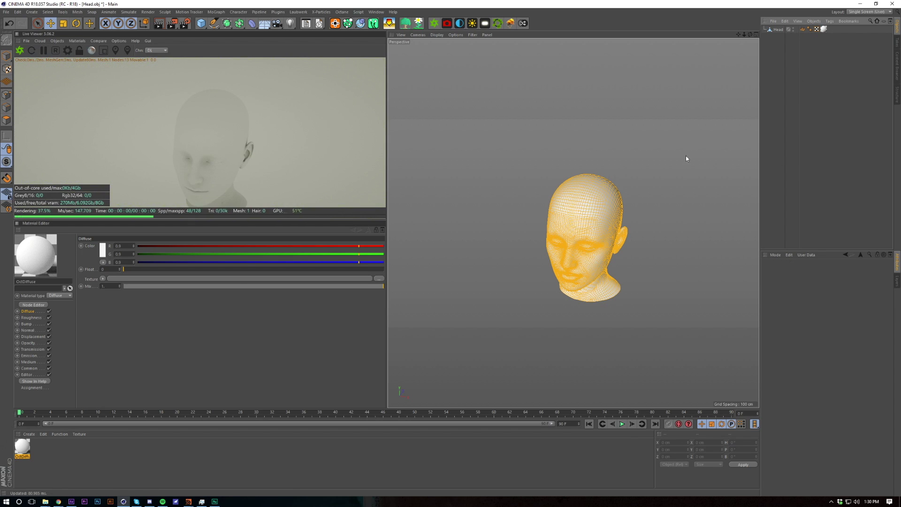
# - Frame the head in the Octane live render and load an Octane Checks texture into the material's diffuse channel
pyautogui.moveTo(277, 181); pyautogui.dragTo(254, 158)
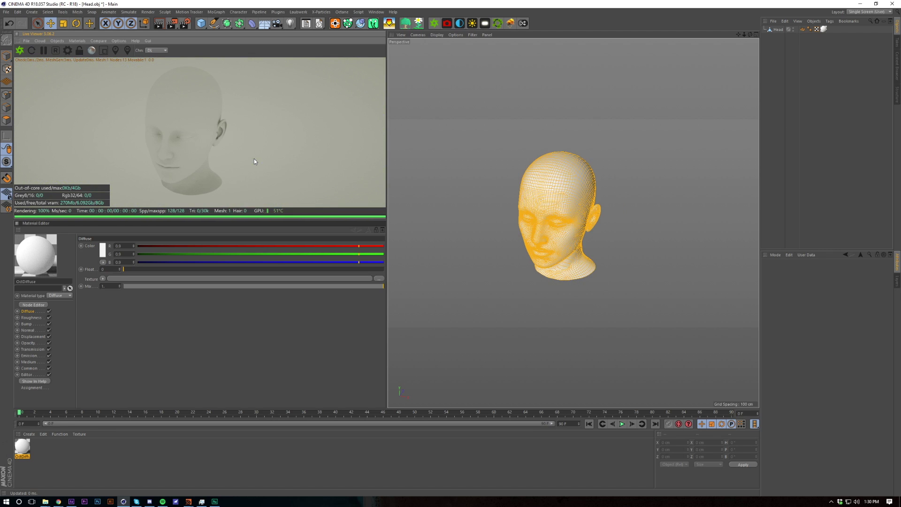
pyautogui.doubleClick(20, 447)
pyautogui.click(102, 280)
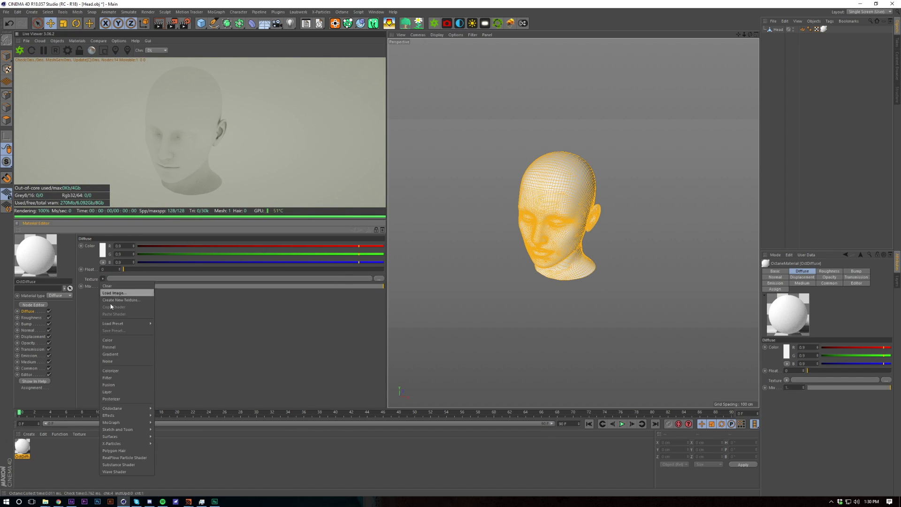
pyautogui.moveTo(122, 407)
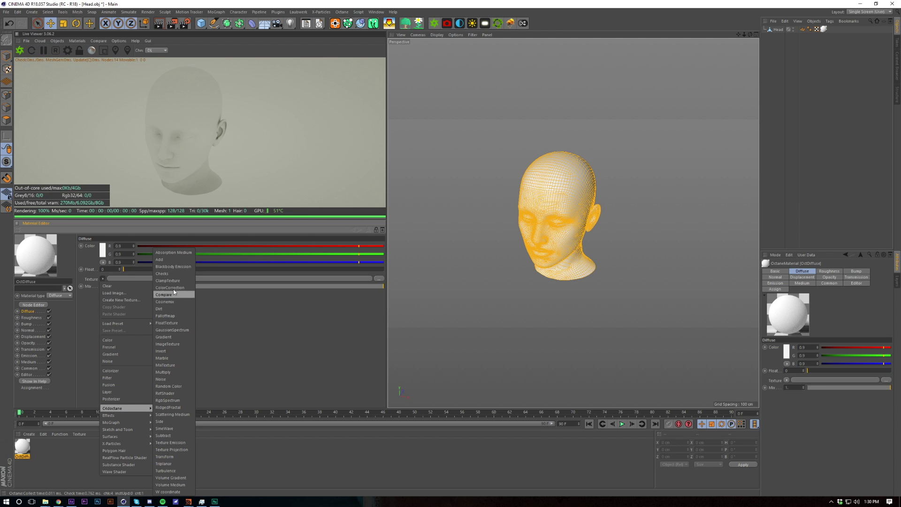
pyautogui.click(176, 274)
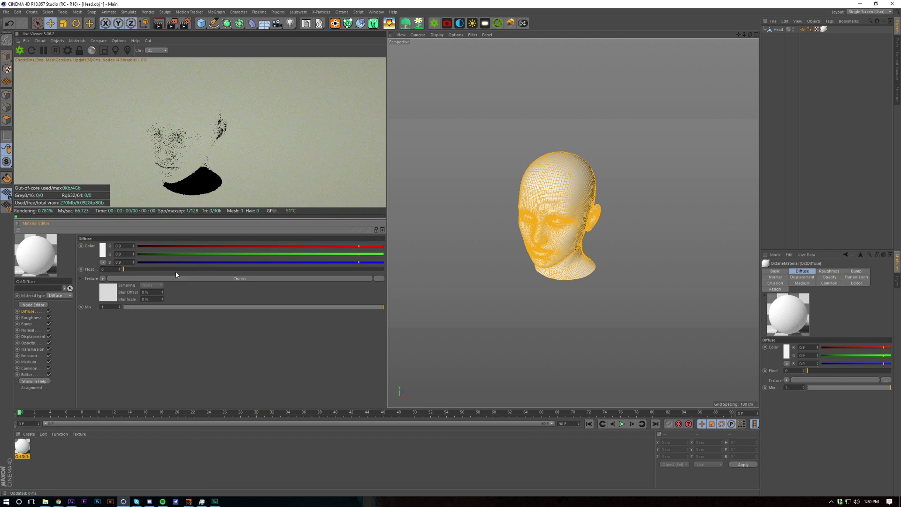
# - Add a UVW transform to the Checks texture and reduce its scale to about 0.012 with the aspect ratio locked
pyautogui.click(106, 291)
pyautogui.click(100, 252)
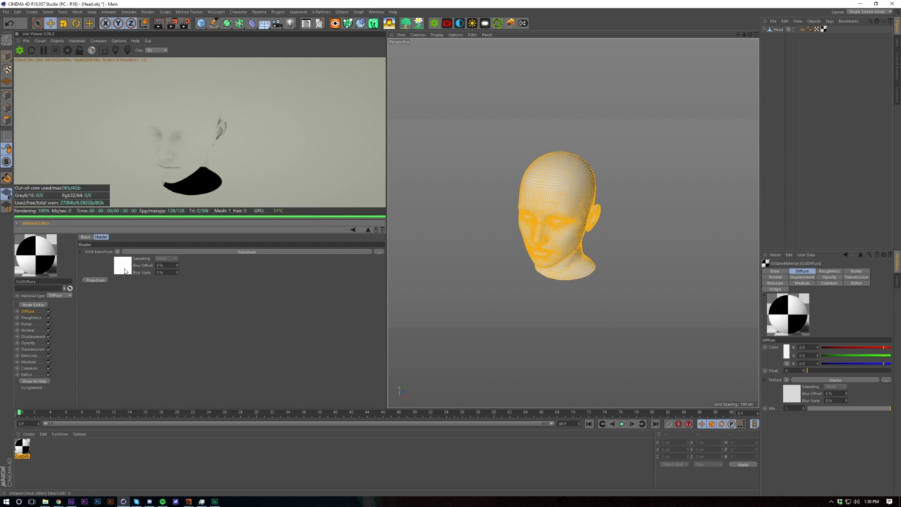
pyautogui.click(125, 271)
pyautogui.click(121, 302)
pyautogui.moveTo(317, 308); pyautogui.dragTo(191, 309)
# - Examine the checker pattern on the face, neck and top of the head in the live render
pyautogui.moveTo(181, 175); pyautogui.dragTo(251, 113)
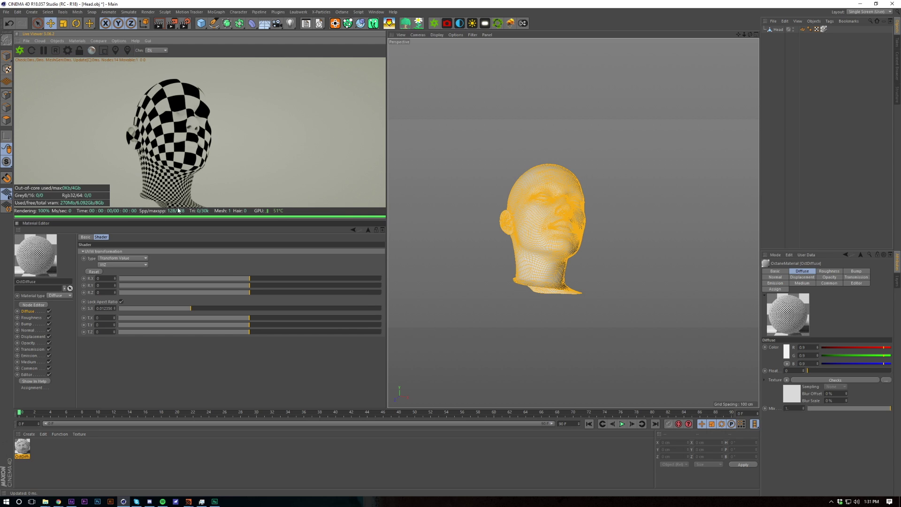
pyautogui.moveTo(166, 186); pyautogui.dragTo(165, 145, button='middle')
pyautogui.moveTo(170, 68); pyautogui.dragTo(174, 132, button='middle')
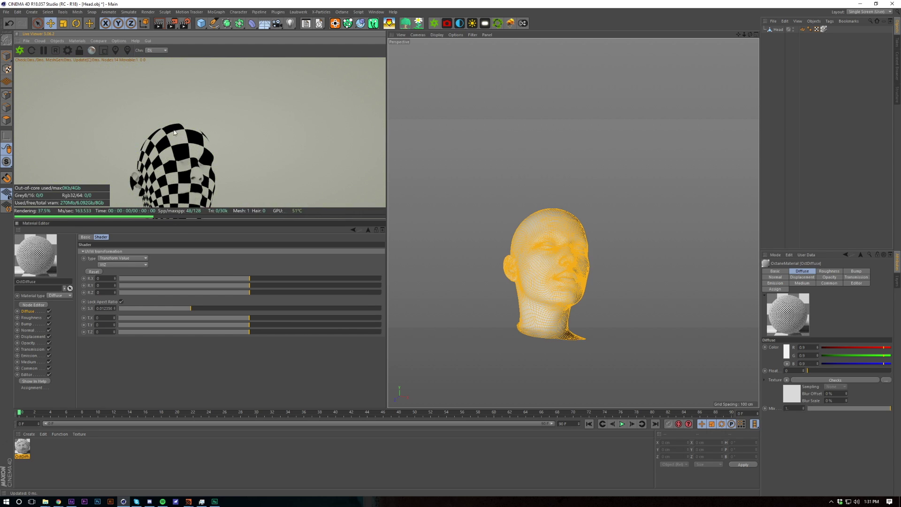
pyautogui.moveTo(174, 132); pyautogui.dragTo(169, 174)
pyautogui.moveTo(168, 174); pyautogui.dragTo(176, 131, button='middle')
pyautogui.moveTo(175, 131); pyautogui.dragTo(202, 175)
pyautogui.moveTo(201, 175); pyautogui.dragTo(226, 101, button='right')
pyautogui.moveTo(227, 101); pyautogui.dragTo(214, 163)
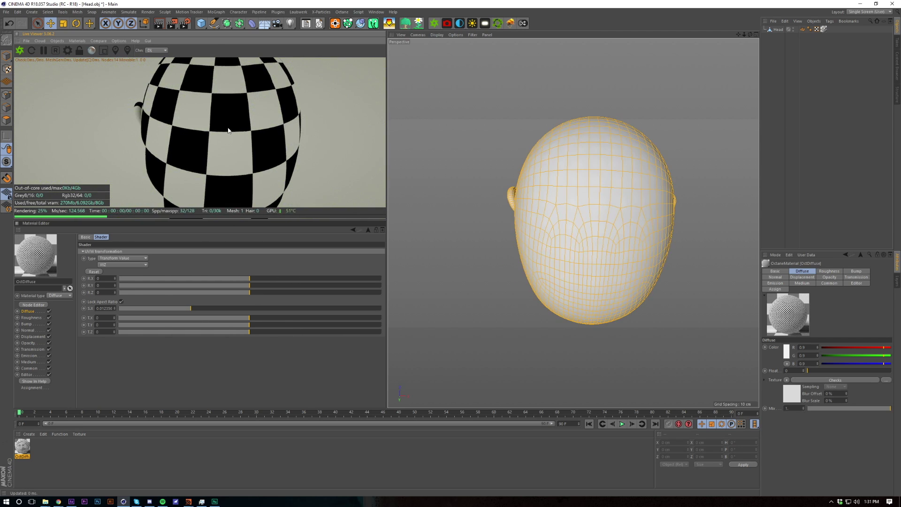
# - Examine the checker pattern along the seam at the back of the head in the live render
pyautogui.moveTo(228, 128); pyautogui.dragTo(224, 131, button='right')
pyautogui.moveTo(224, 131); pyautogui.dragTo(213, 181, button='middle')
pyautogui.moveTo(213, 180); pyautogui.dragTo(33, 90)
pyautogui.moveTo(157, 127); pyautogui.dragTo(182, 143, button='right')
pyautogui.moveTo(182, 143); pyautogui.dragTo(217, 162)
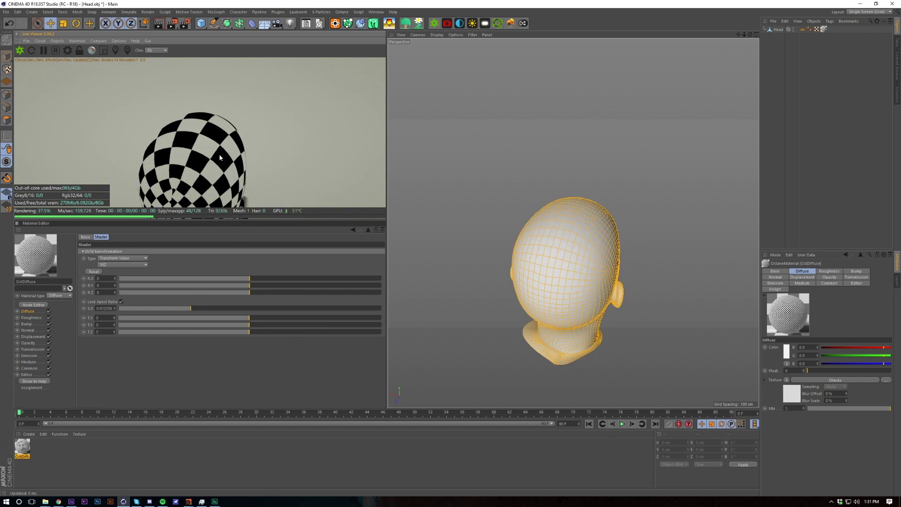
pyautogui.moveTo(216, 164); pyautogui.dragTo(240, 114, button='middle')
pyautogui.moveTo(193, 163)
pyautogui.mouseDown()
pyautogui.moveTo(212, 149)
pyautogui.moveTo(205, 164)
pyautogui.mouseUp()
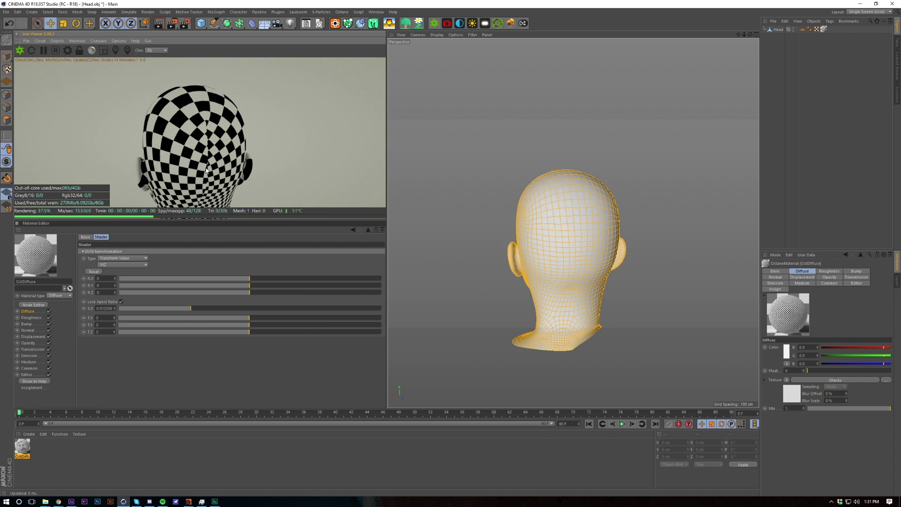
pyautogui.moveTo(207, 131); pyautogui.dragTo(223, 155, button='right')
pyautogui.moveTo(234, 101); pyautogui.dragTo(234, 130, button='middle')
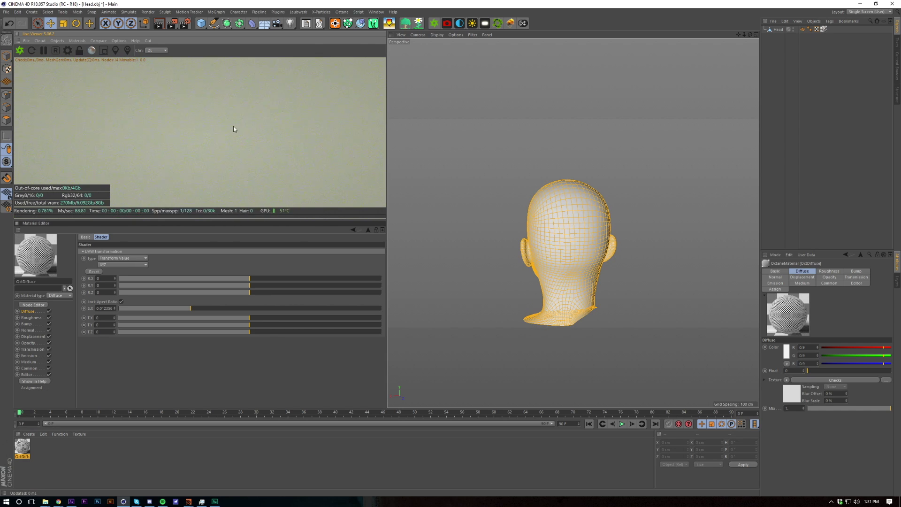
pyautogui.moveTo(211, 99); pyautogui.dragTo(217, 114)
# - Check the checker pattern around the sides of the head, ending on a three-quarter view of the face
pyautogui.keyDown('alt'); pyautogui.moveTo(511, 217); pyautogui.dragTo(497, 288, button='right'); pyautogui.keyUp('alt')
pyautogui.keyDown('alt'); pyautogui.moveTo(643, 283); pyautogui.dragTo(613, 273, button='middle'); pyautogui.keyUp('alt')
pyautogui.keyDown('alt'); pyautogui.moveTo(598, 243); pyautogui.dragTo(624, 147, button='right'); pyautogui.keyUp('alt')
pyautogui.keyDown('alt'); pyautogui.moveTo(583, 211); pyautogui.dragTo(692, 225); pyautogui.keyUp('alt')
pyautogui.keyDown('alt'); pyautogui.moveTo(554, 251); pyautogui.dragTo(673, 229, button='middle'); pyautogui.keyUp('alt')
pyautogui.moveTo(569, 234)
pyautogui.keyDown('alt'); pyautogui.mouseDown()
pyautogui.moveTo(625, 245)
pyautogui.moveTo(571, 241)
pyautogui.mouseUp(); pyautogui.keyUp('alt')
pyautogui.keyDown('alt'); pyautogui.moveTo(570, 241); pyautogui.dragTo(581, 315, button='right'); pyautogui.keyUp('alt')
pyautogui.keyDown('alt'); pyautogui.moveTo(581, 315); pyautogui.dragTo(564, 285, button='middle'); pyautogui.keyUp('alt')
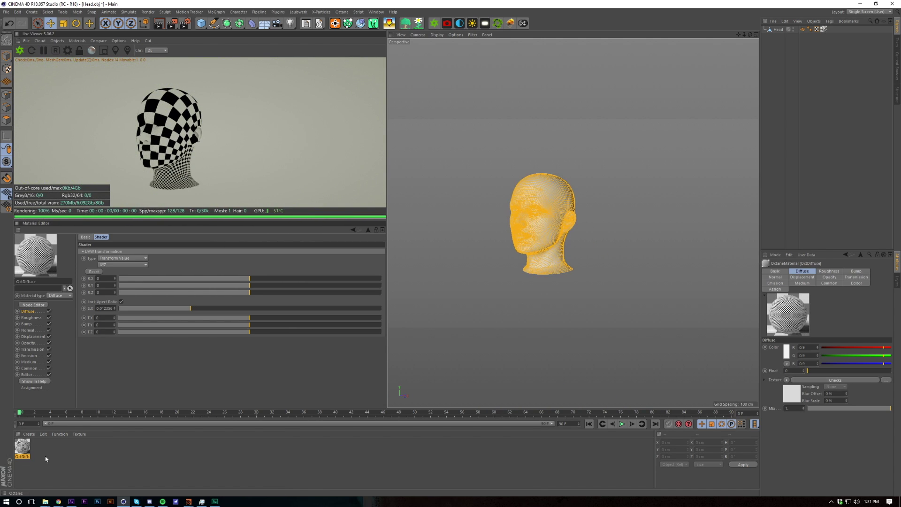
# - Delete the checker material and the head's leftover texture tag, and create two new Octane diffuse materials
pyautogui.press('Delete')
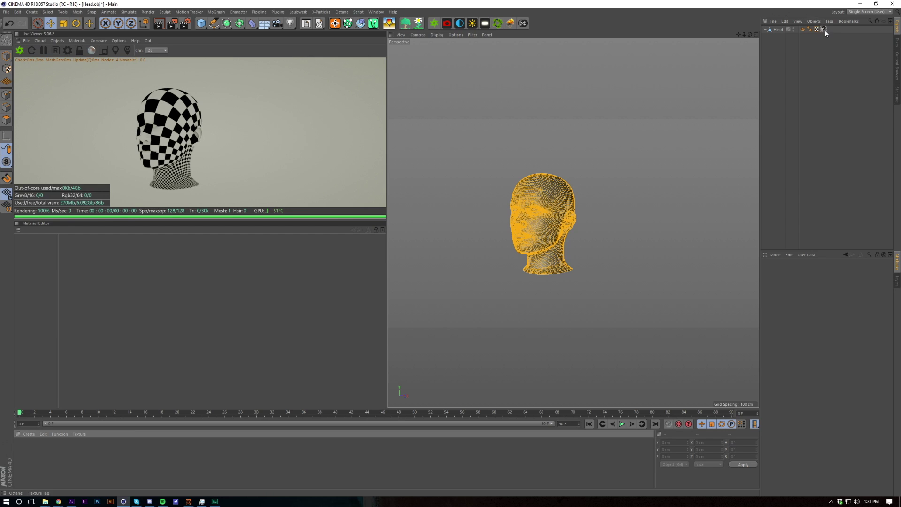
pyautogui.doubleClick(107, 463)
pyautogui.doubleClick(108, 462)
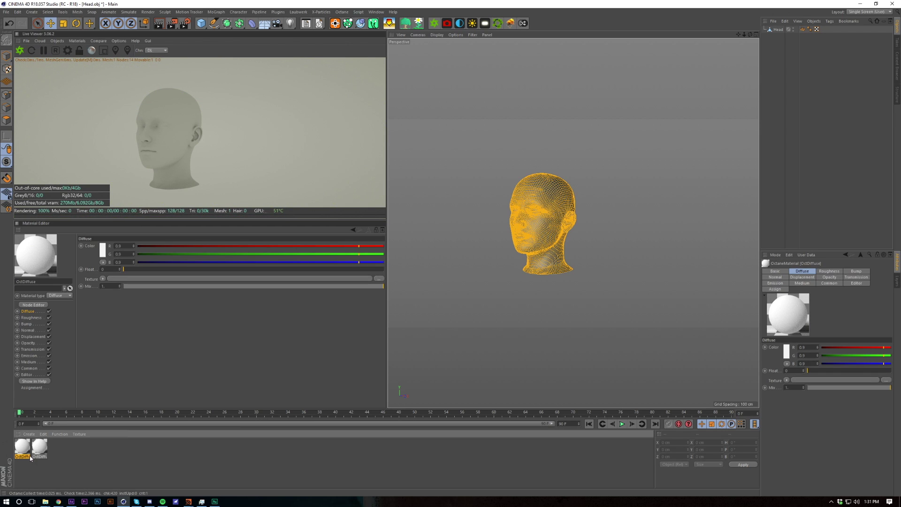
pyautogui.click(39, 448)
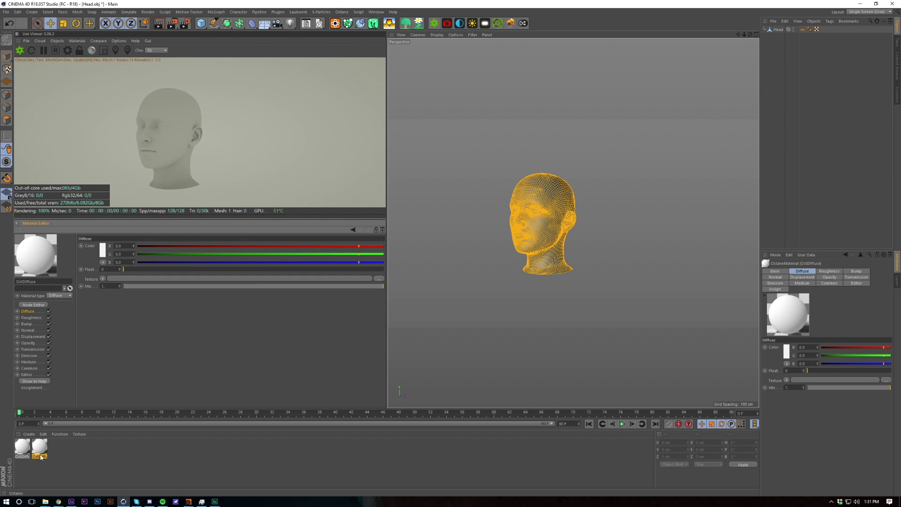
pyautogui.click(29, 434)
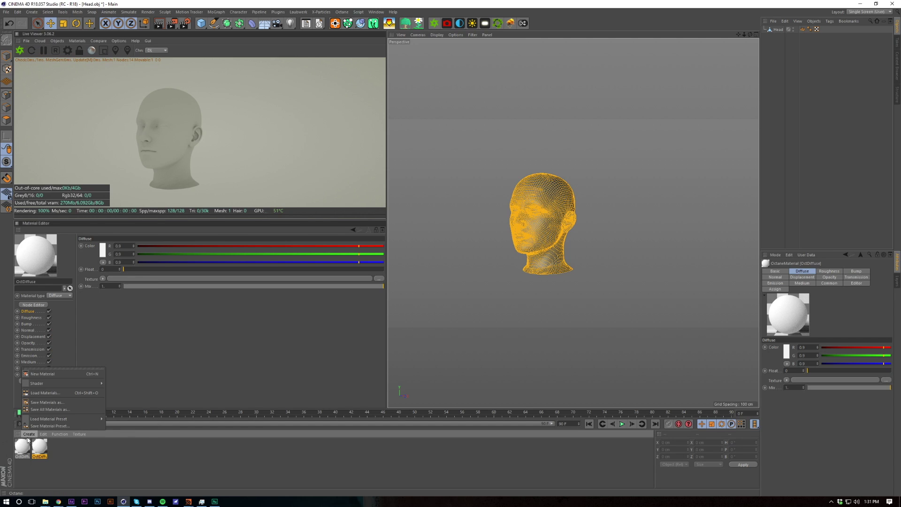
pyautogui.moveTo(94, 384)
pyautogui.moveTo(140, 365)
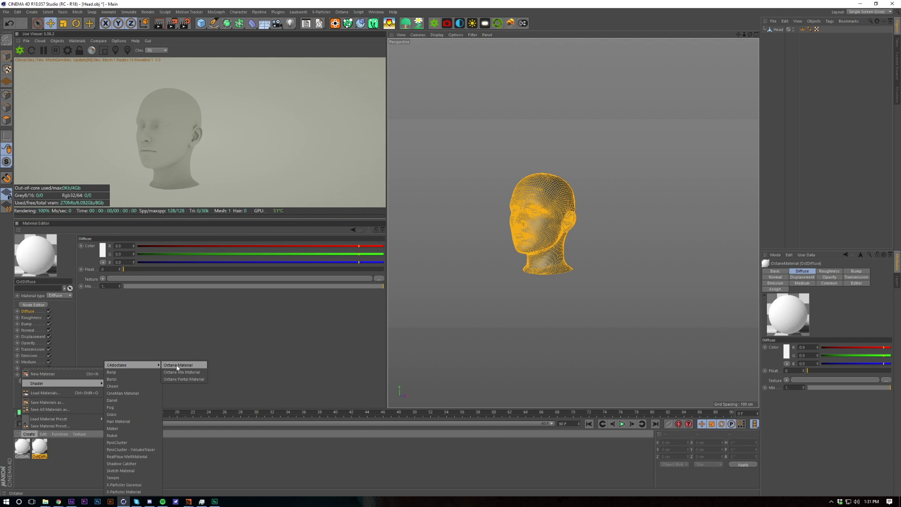
pyautogui.click(219, 468)
# - Rename the second new Octane material as template
pyautogui.write('head')
pyautogui.press('Return')
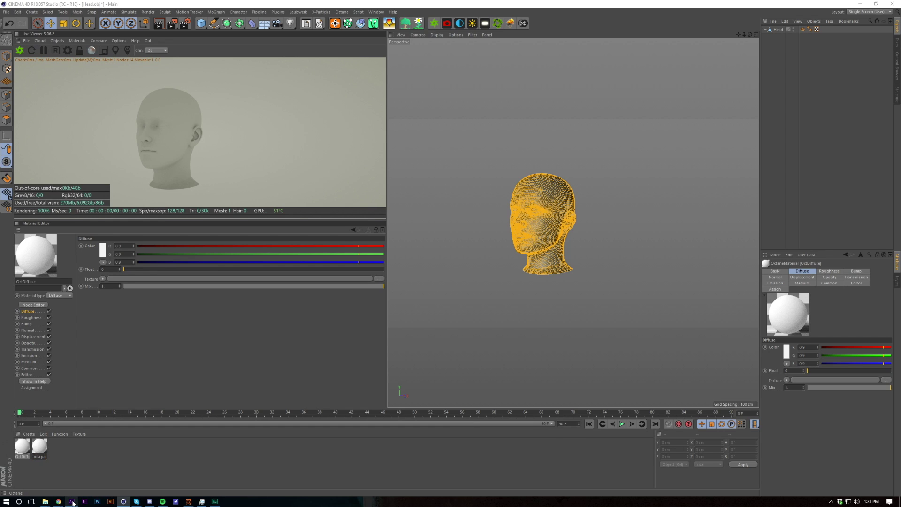
pyautogui.write('e')
pyautogui.press('Return')
# - Rename the first Octane material as base and assign it to the Head object
pyautogui.doubleClick(24, 457)
pyautogui.write('base')
pyautogui.press('Return')
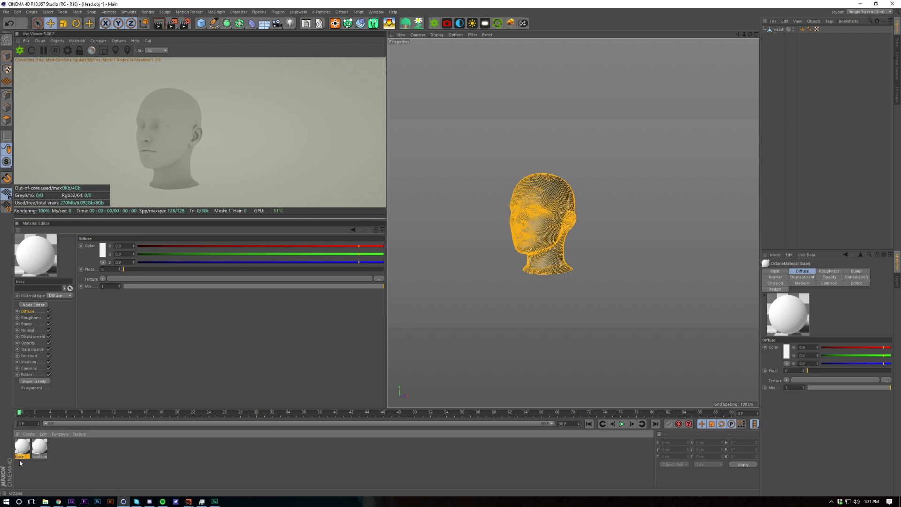
pyautogui.moveTo(770, 28); pyautogui.dragTo(775, 29)
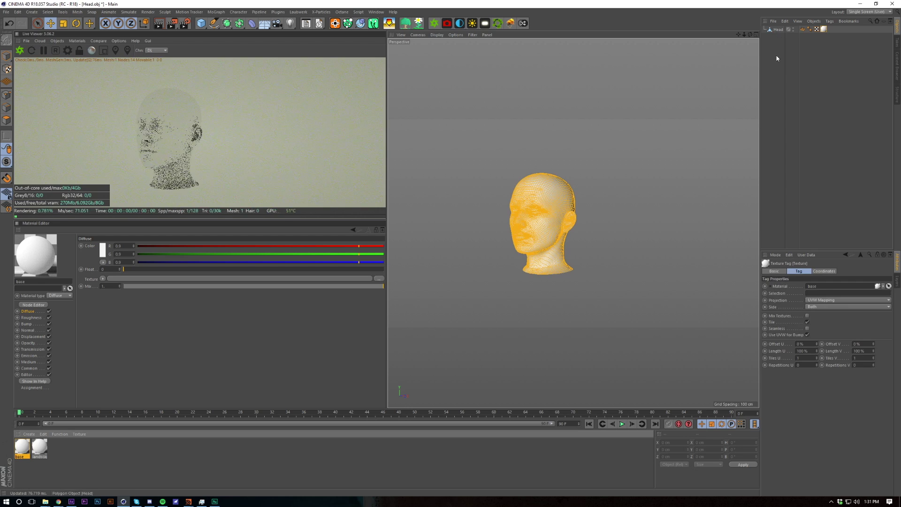
# - In the top view, select the polygons across the crown of the Head object with Live Selection
pyautogui.middleClick(547, 201)
pyautogui.middleClick(665, 110)
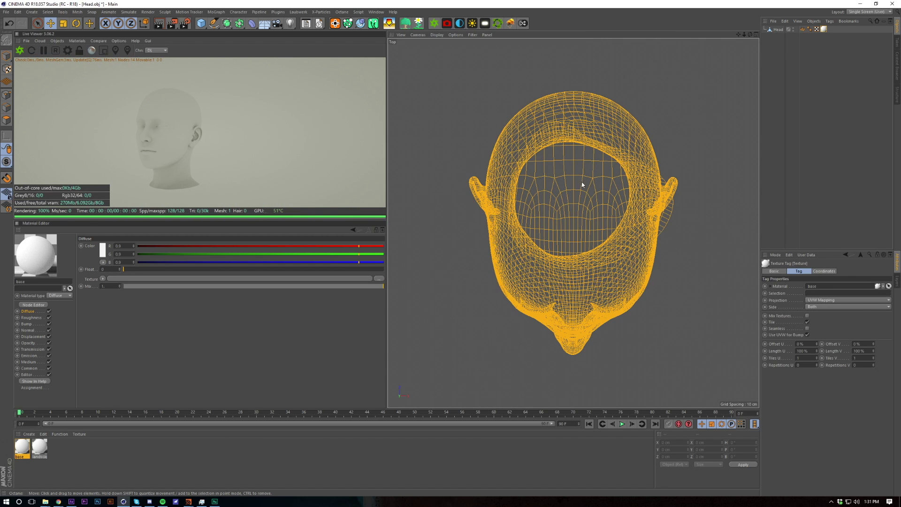
pyautogui.press('9')
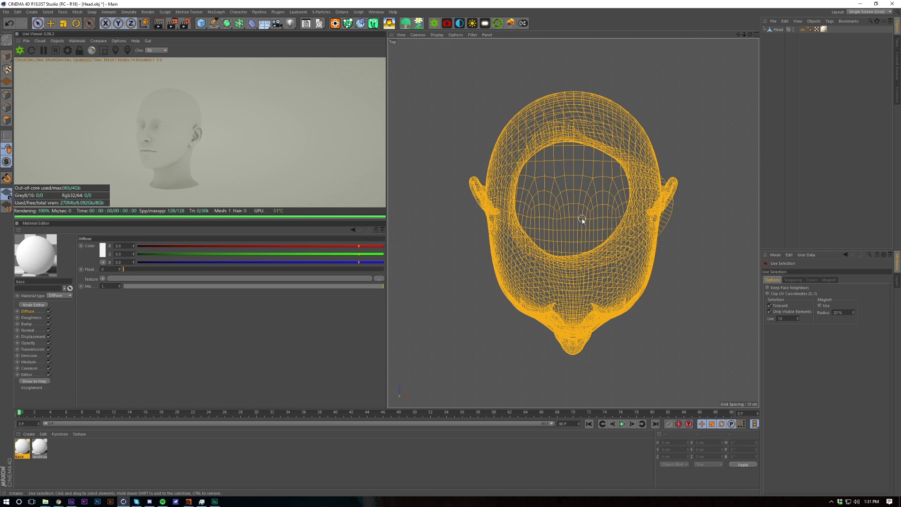
pyautogui.moveTo(577, 215)
pyautogui.mouseDown(button='middle')
pyautogui.moveTo(588, 172)
pyautogui.moveTo(573, 161)
pyautogui.moveTo(581, 215)
pyautogui.mouseUp(button='middle')
pyautogui.click(6, 120)
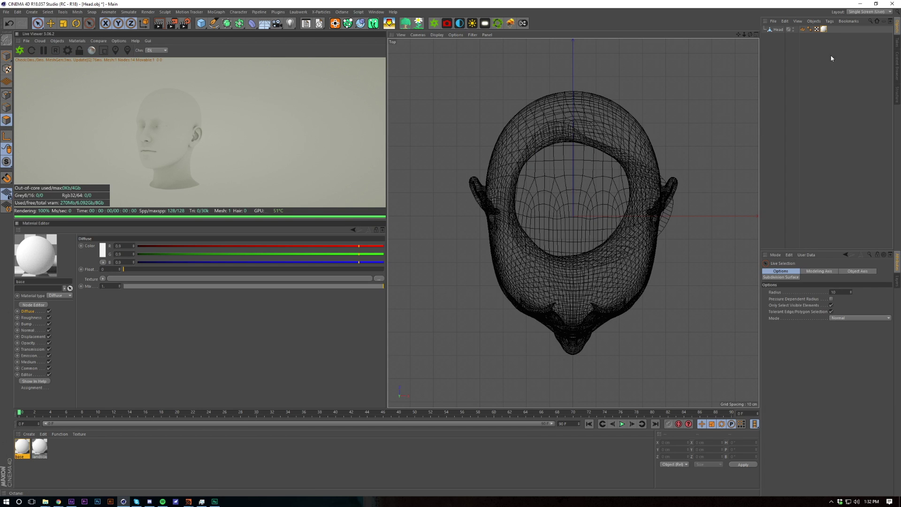
pyautogui.click(776, 30)
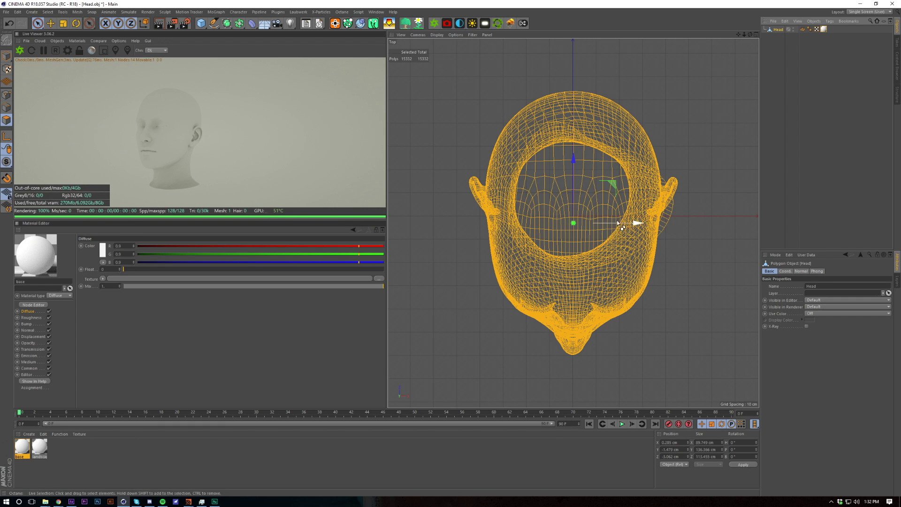
pyautogui.moveTo(595, 155); pyautogui.dragTo(573, 215)
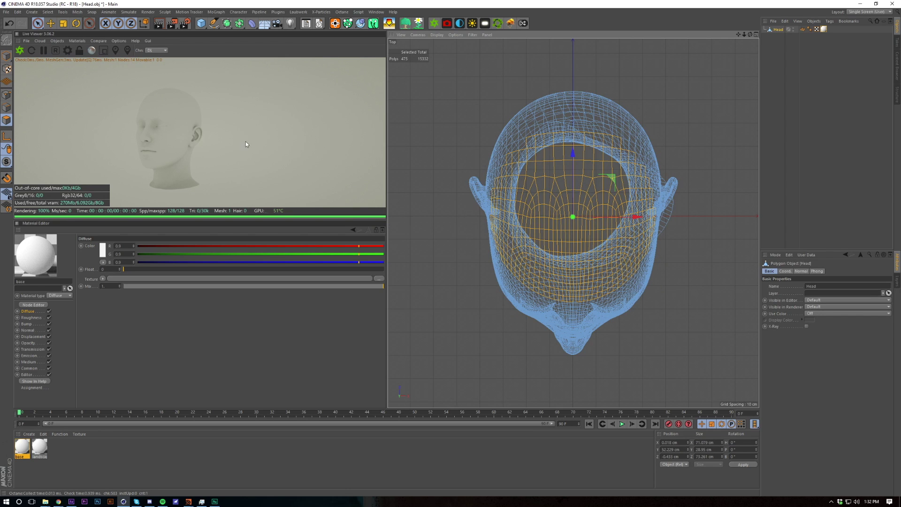
# - In the perspective view, add polygons down towards the temple to the crown selection, filling the gaps along its ragged edge
pyautogui.middleClick(471, 133)
pyautogui.middleClick(467, 123)
pyautogui.keyDown('alt'); pyautogui.moveTo(550, 162); pyautogui.dragTo(570, 81); pyautogui.keyUp('alt')
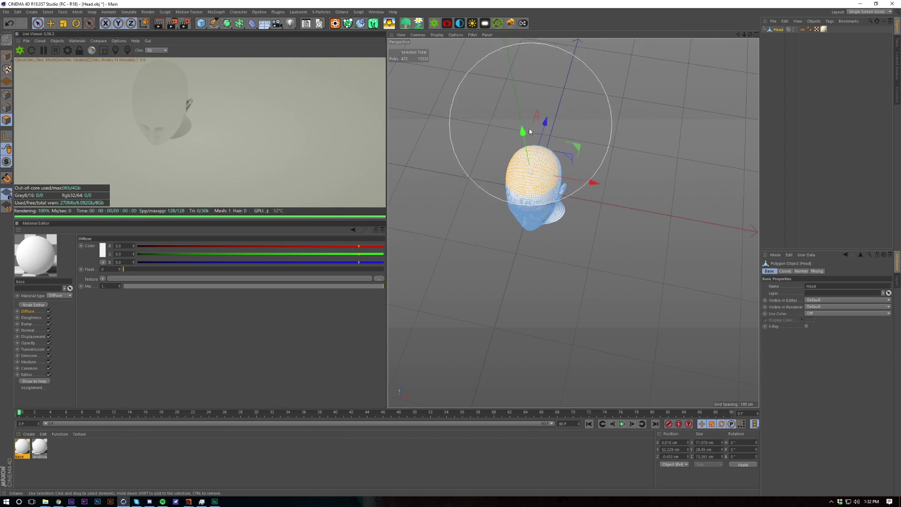
pyautogui.keyDown('alt'); pyautogui.moveTo(530, 126); pyautogui.dragTo(576, 116, button='right'); pyautogui.keyUp('alt')
pyautogui.keyDown('alt'); pyautogui.moveTo(558, 214); pyautogui.dragTo(550, 151, button='middle'); pyautogui.keyUp('alt')
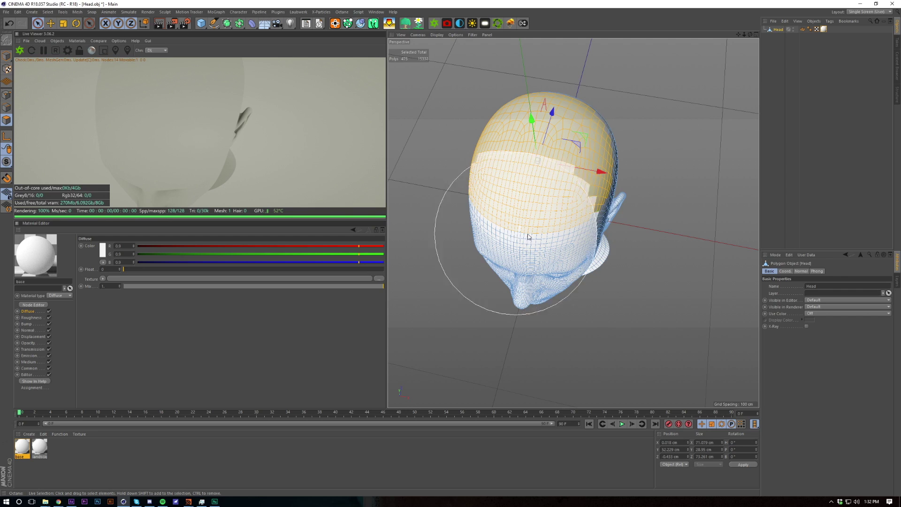
pyautogui.press('9')
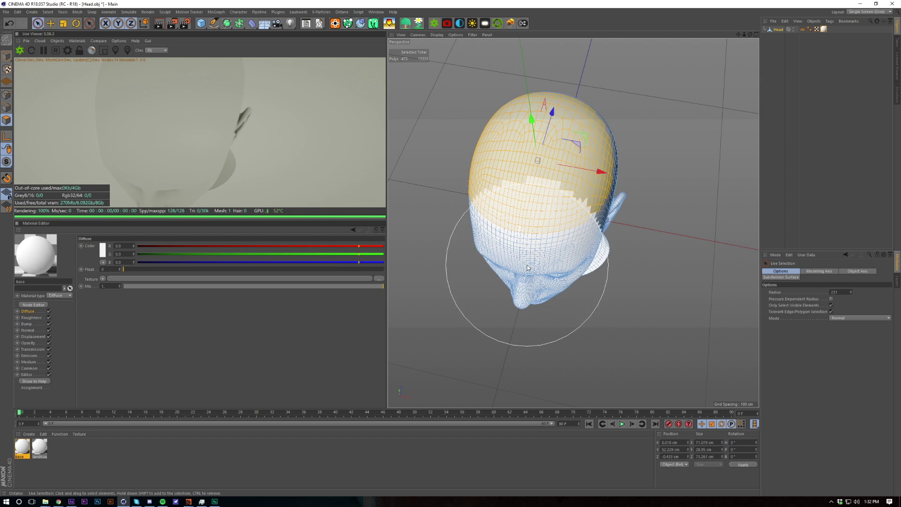
pyautogui.press('e')
pyautogui.keyDown('alt'); pyautogui.moveTo(522, 229); pyautogui.dragTo(488, 234); pyautogui.keyUp('alt')
pyautogui.keyDown('alt'); pyautogui.moveTo(488, 234); pyautogui.dragTo(563, 176, button='middle'); pyautogui.keyUp('alt')
pyautogui.keyDown('alt'); pyautogui.moveTo(565, 175); pyautogui.dragTo(570, 203); pyautogui.keyUp('alt')
pyautogui.keyDown('alt'); pyautogui.moveTo(569, 202); pyautogui.dragTo(610, 239, button='middle'); pyautogui.keyUp('alt')
pyautogui.scroll(5, 582, 226)
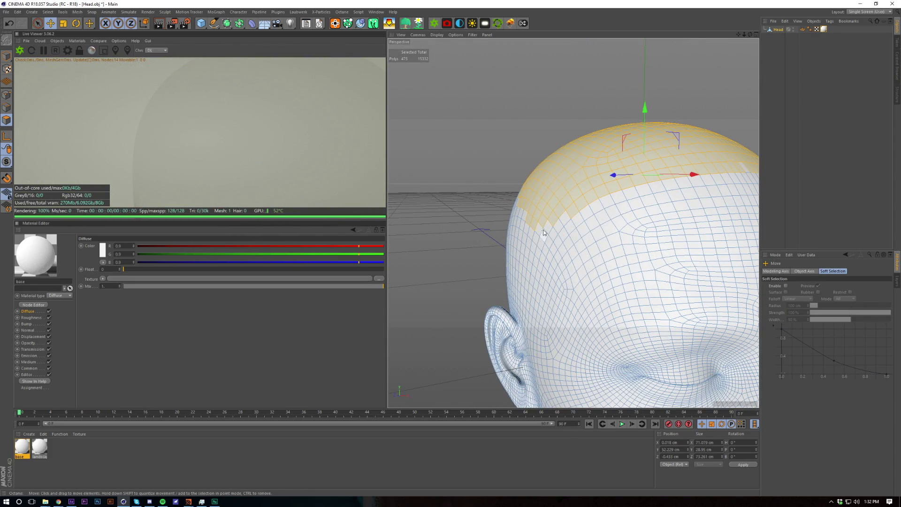
pyautogui.moveTo(541, 229)
pyautogui.keyDown('shift'); pyautogui.mouseDown()
pyautogui.moveTo(550, 241)
pyautogui.moveTo(574, 217)
pyautogui.moveTo(553, 248)
pyautogui.mouseUp(); pyautogui.keyUp('shift')
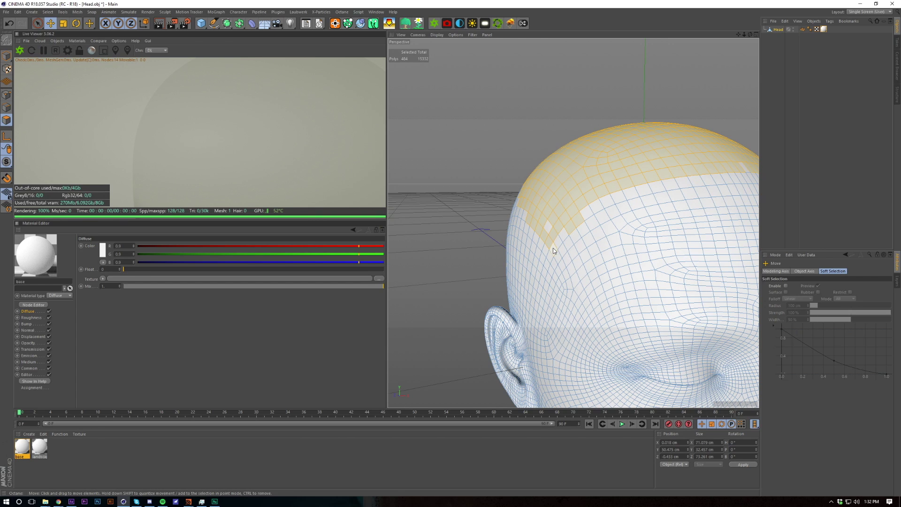
pyautogui.keyDown('shift'); pyautogui.click(548, 225); pyautogui.keyUp('shift')
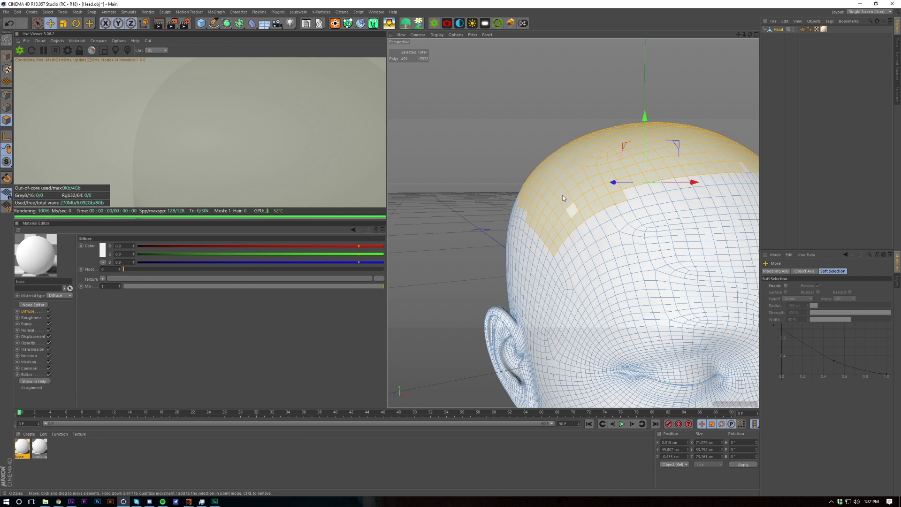
# - Change the viewport's display mode for a clearer mesh and extend the crown selection along the upper forehead
pyautogui.click(433, 35)
pyautogui.click(458, 89)
pyautogui.keyDown('alt'); pyautogui.moveTo(634, 263); pyautogui.dragTo(563, 262); pyautogui.keyUp('alt')
pyautogui.keyDown('shift'); pyautogui.moveTo(647, 237); pyautogui.dragTo(512, 291); pyautogui.keyUp('shift')
pyautogui.moveTo(634, 272)
pyautogui.keyDown('alt'); pyautogui.mouseDown()
pyautogui.moveTo(563, 272)
pyautogui.moveTo(611, 211)
pyautogui.mouseUp(); pyautogui.keyUp('alt')
pyautogui.moveTo(633, 234)
pyautogui.keyDown('alt'); pyautogui.mouseDown()
pyautogui.moveTo(563, 235)
pyautogui.moveTo(582, 225)
pyautogui.mouseUp(); pyautogui.keyUp('alt')
# - Extend the selection around the remaining sides of the head to complete a hairline-shaped cap, filling the gaps above the temple
pyautogui.moveTo(587, 221)
pyautogui.keyDown('shift'); pyautogui.mouseDown()
pyautogui.moveTo(641, 261)
pyautogui.moveTo(547, 263)
pyautogui.mouseUp(); pyautogui.keyUp('shift')
pyautogui.moveTo(546, 263)
pyautogui.keyDown('shift'); pyautogui.mouseDown()
pyautogui.moveTo(607, 271)
pyautogui.moveTo(697, 253)
pyautogui.mouseUp(); pyautogui.keyUp('shift')
pyautogui.moveTo(696, 254)
pyautogui.keyDown('alt'); pyautogui.mouseDown()
pyautogui.moveTo(700, 286)
pyautogui.moveTo(531, 253)
pyautogui.mouseUp(); pyautogui.keyUp('alt')
pyautogui.moveTo(531, 253)
pyautogui.keyDown('shift'); pyautogui.mouseDown()
pyautogui.moveTo(677, 263)
pyautogui.moveTo(472, 284)
pyautogui.moveTo(422, 277)
pyautogui.mouseUp(); pyautogui.keyUp('shift')
pyautogui.moveTo(657, 266)
pyautogui.keyDown('shift'); pyautogui.mouseDown()
pyautogui.moveTo(513, 275)
pyautogui.moveTo(573, 282)
pyautogui.mouseUp(); pyautogui.keyUp('shift')
pyautogui.keyDown('shift'); pyautogui.moveTo(596, 265); pyautogui.dragTo(649, 289); pyautogui.keyUp('shift')
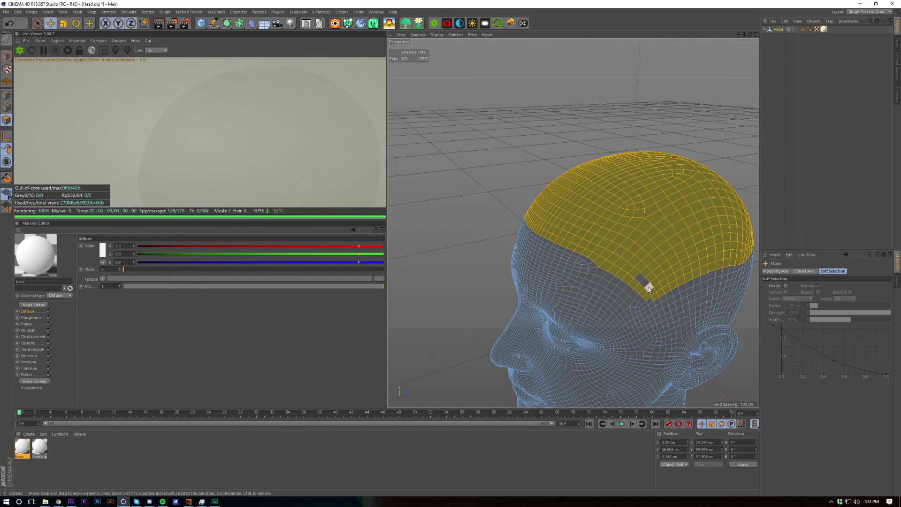
pyautogui.moveTo(606, 264)
pyautogui.keyDown('alt'); pyautogui.mouseDown()
pyautogui.moveTo(657, 255)
pyautogui.moveTo(661, 274)
pyautogui.mouseUp(); pyautogui.keyUp('alt')
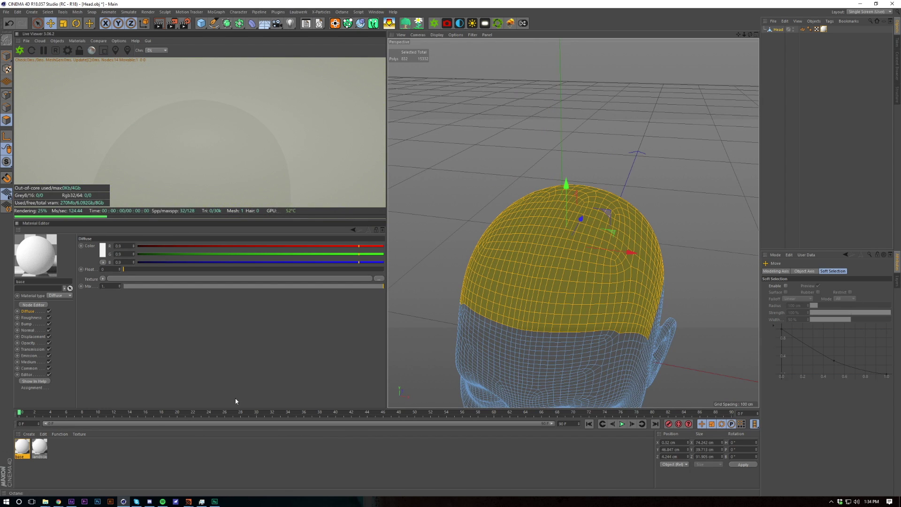
# - Apply the landscape material to the selected polygons and add a displacement shader to that material
pyautogui.moveTo(37, 447); pyautogui.dragTo(565, 279)
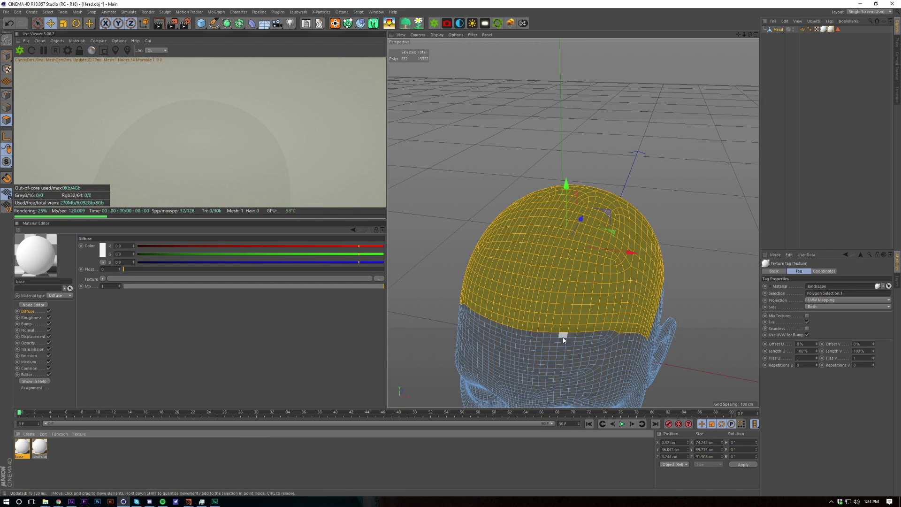
pyautogui.click(39, 446)
pyautogui.click(19, 337)
pyautogui.click(102, 246)
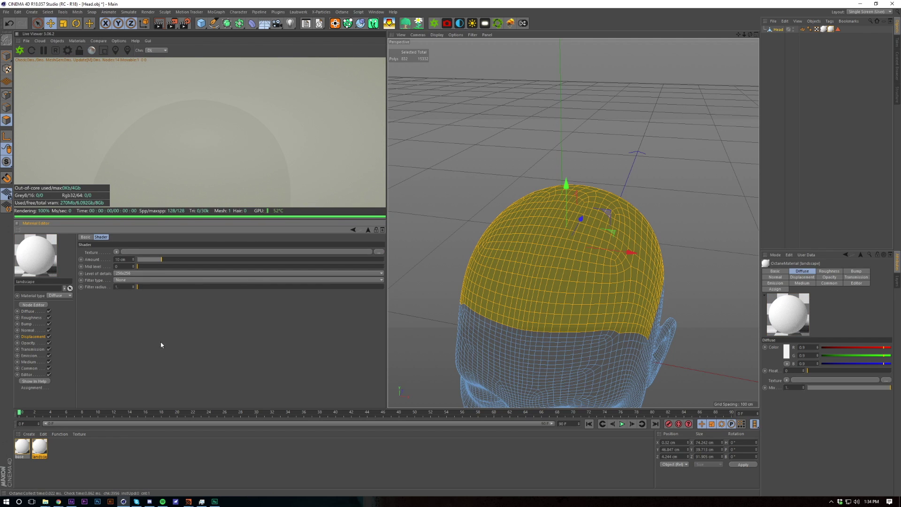
# - Use an Octane ImageTexture as the displacement texture and set the level of detail to 2048x2048
pyautogui.click(116, 252)
pyautogui.moveTo(139, 374)
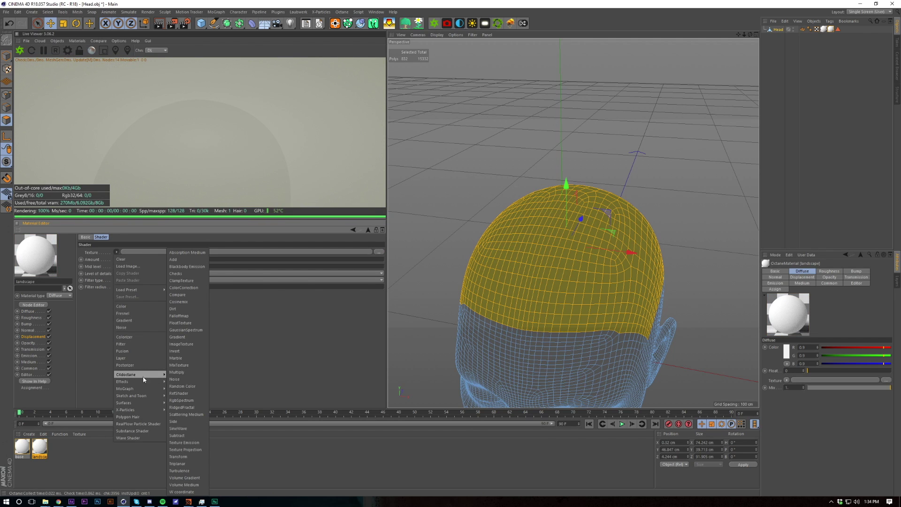
pyautogui.click(181, 344)
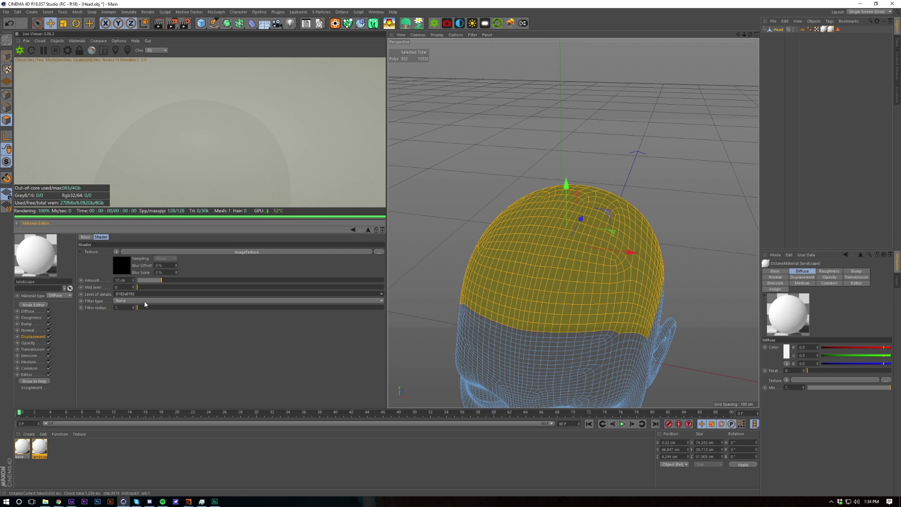
pyautogui.click(125, 294)
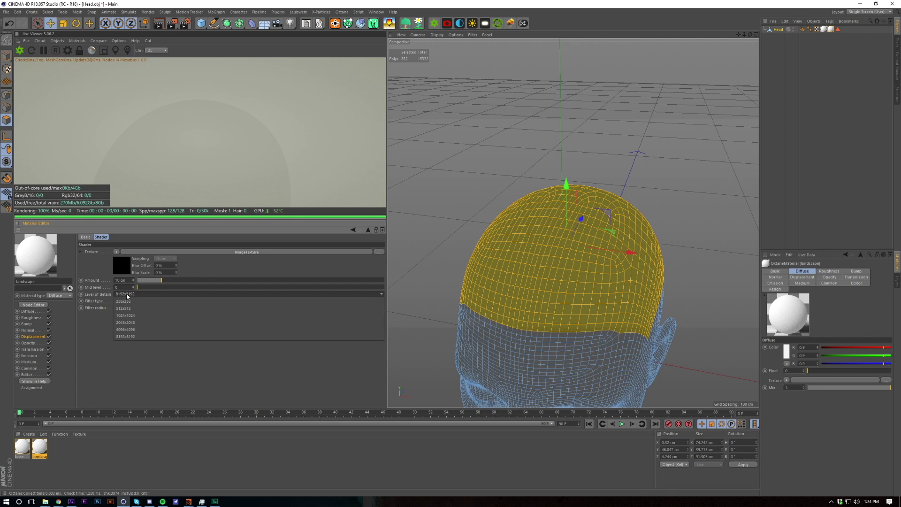
pyautogui.click(131, 324)
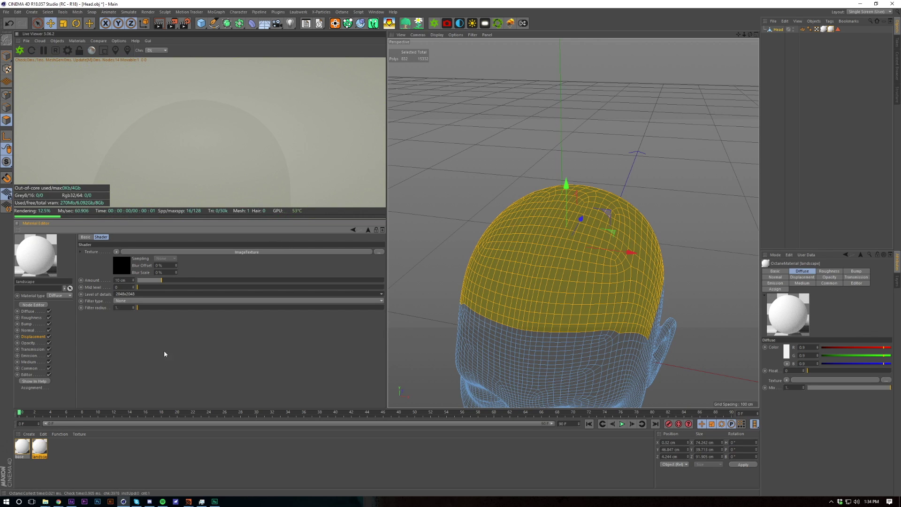
# - Load height.tif from the Landscape Essentials Island folder 2 into the displacement's image texture without copying it to the project location
pyautogui.click(126, 270)
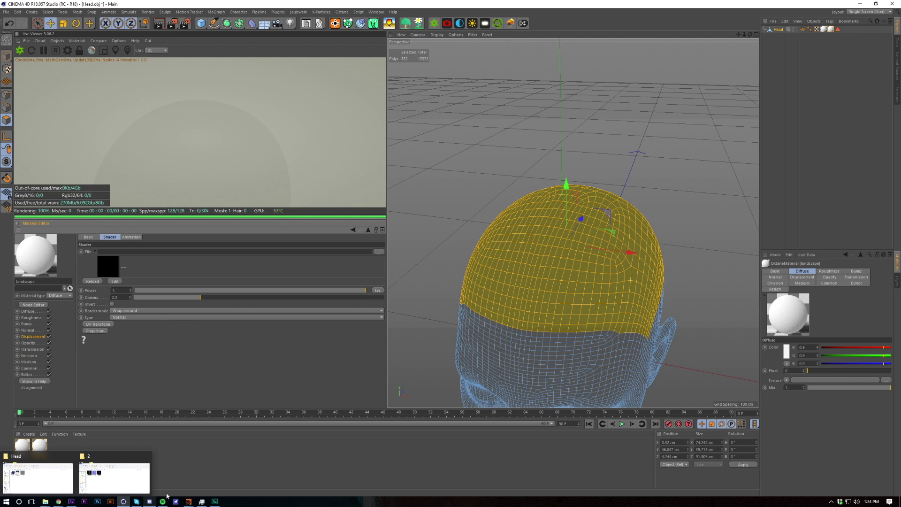
pyautogui.keyDown('alt'); pyautogui.moveTo(509, 196); pyautogui.dragTo(509, 281, button='right'); pyautogui.keyUp('alt')
pyautogui.moveTo(518, 269)
pyautogui.keyDown('alt'); pyautogui.mouseDown(button='middle')
pyautogui.moveTo(519, 293)
pyautogui.moveTo(526, 264)
pyautogui.mouseUp(button='middle'); pyautogui.keyUp('alt')
pyautogui.keyDown('alt'); pyautogui.moveTo(526, 265); pyautogui.dragTo(529, 256, button='right'); pyautogui.keyUp('alt')
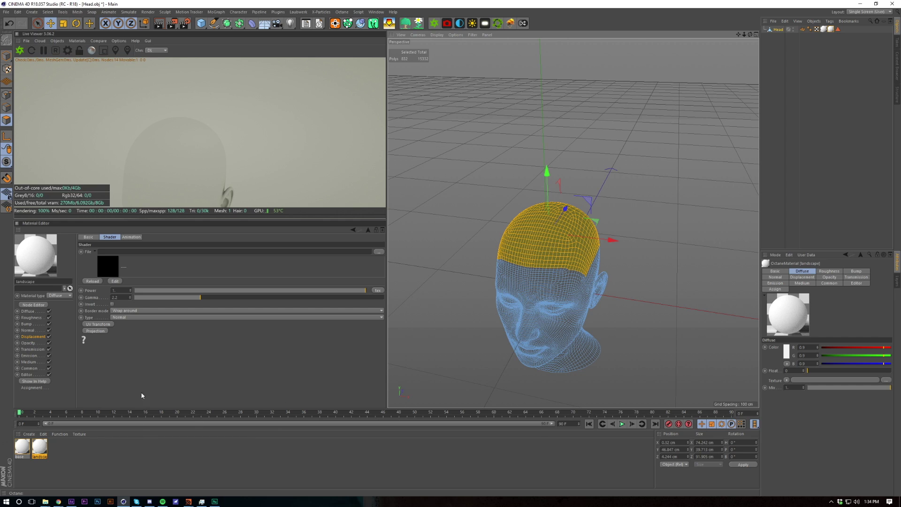
pyautogui.moveTo(47, 501)
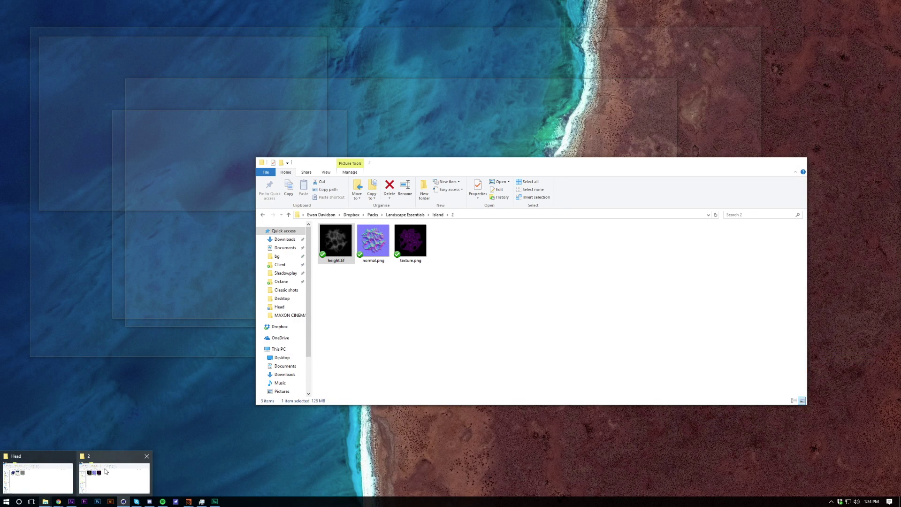
pyautogui.click(105, 471)
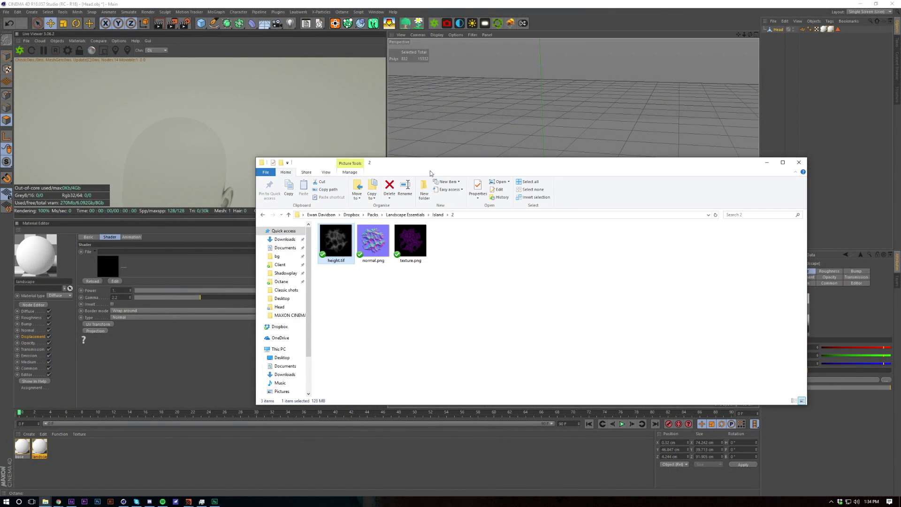
pyautogui.click(436, 215)
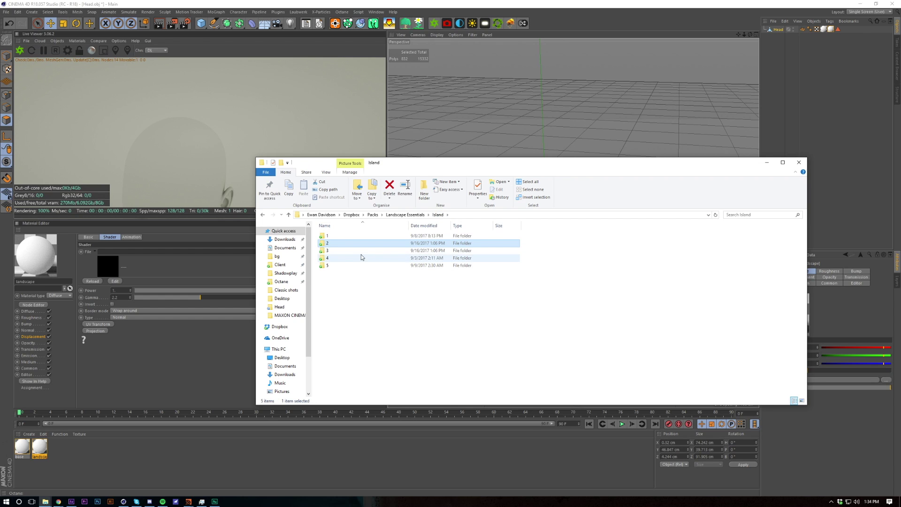
pyautogui.doubleClick(343, 238)
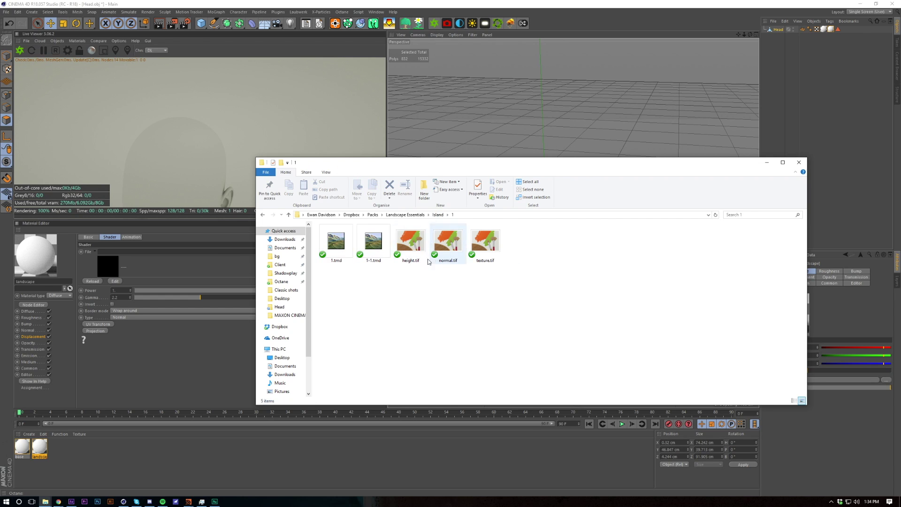
pyautogui.hotkey('alt', 'Left')
pyautogui.doubleClick(355, 244)
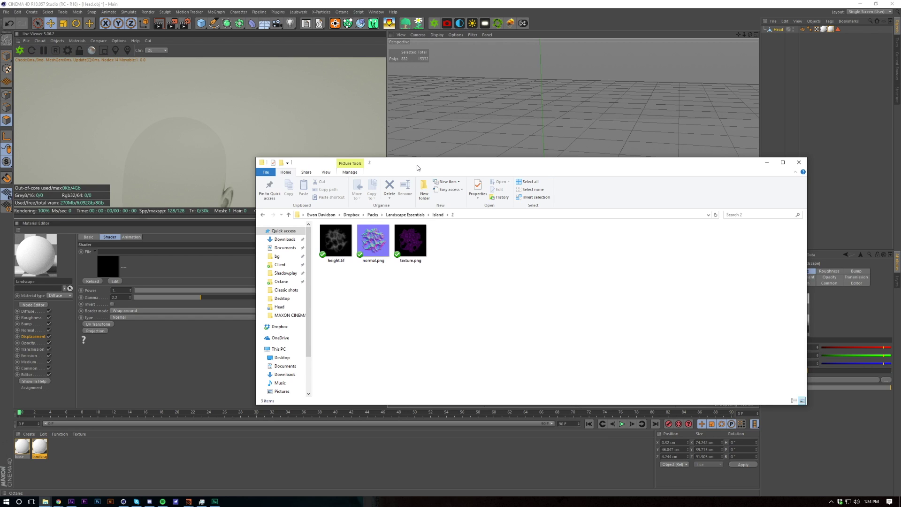
pyautogui.moveTo(334, 237); pyautogui.dragTo(111, 268)
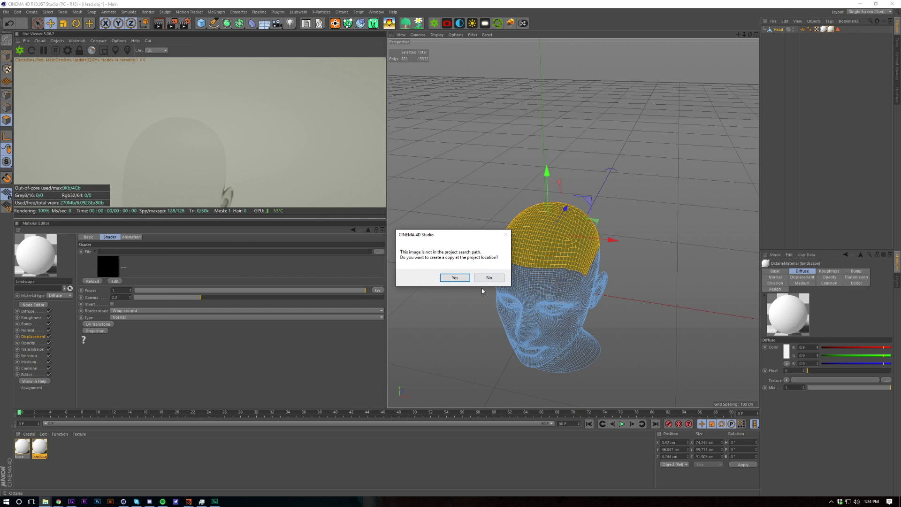
pyautogui.click(489, 278)
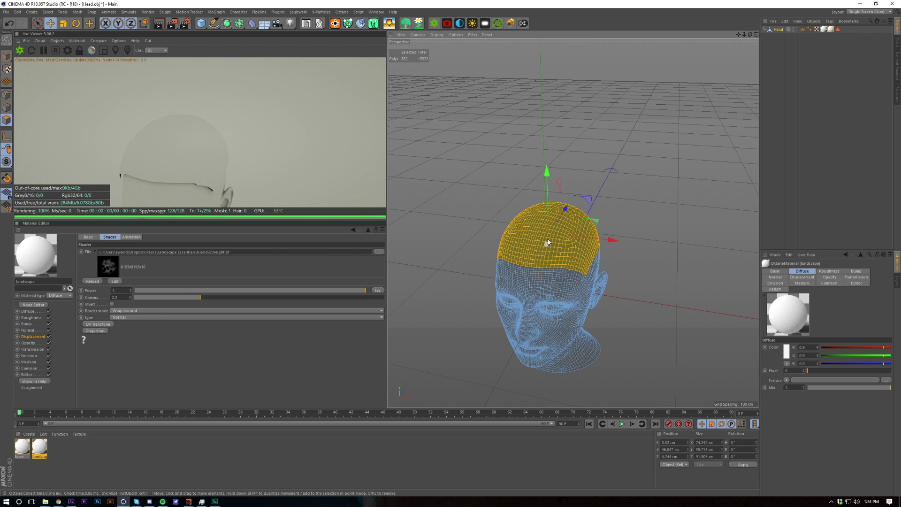
# - Frame the head in a three-quarter view and add a UV Transform to the height image texture
pyautogui.keyDown('alt'); pyautogui.moveTo(546, 241); pyautogui.dragTo(530, 278, button='middle'); pyautogui.keyUp('alt')
pyautogui.keyDown('alt'); pyautogui.moveTo(530, 278); pyautogui.dragTo(523, 279); pyautogui.keyUp('alt')
pyautogui.keyDown('alt'); pyautogui.moveTo(524, 280); pyautogui.dragTo(511, 224, button='middle'); pyautogui.keyUp('alt')
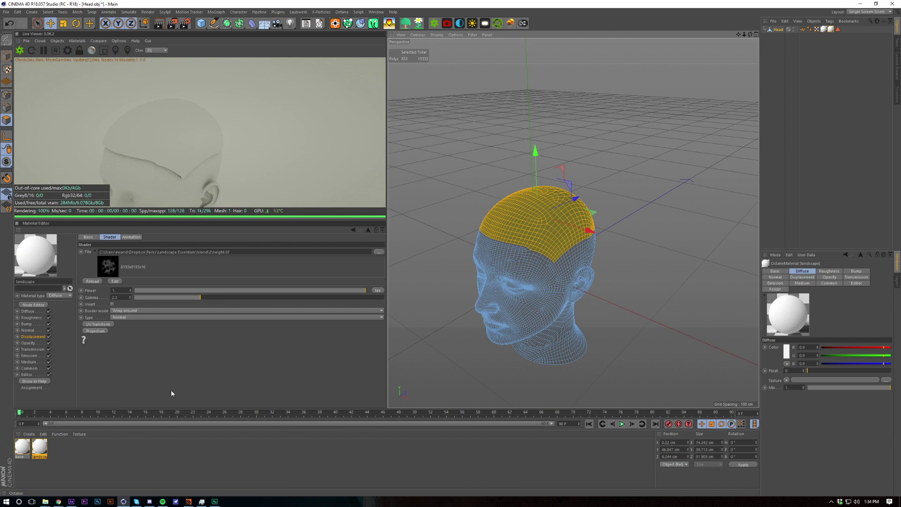
pyautogui.click(93, 324)
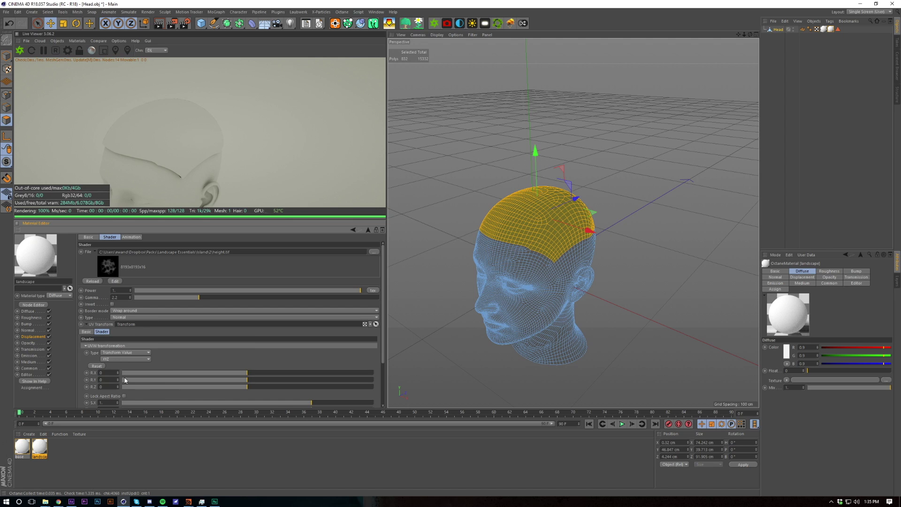
pyautogui.scroll(-3, 93, 360)
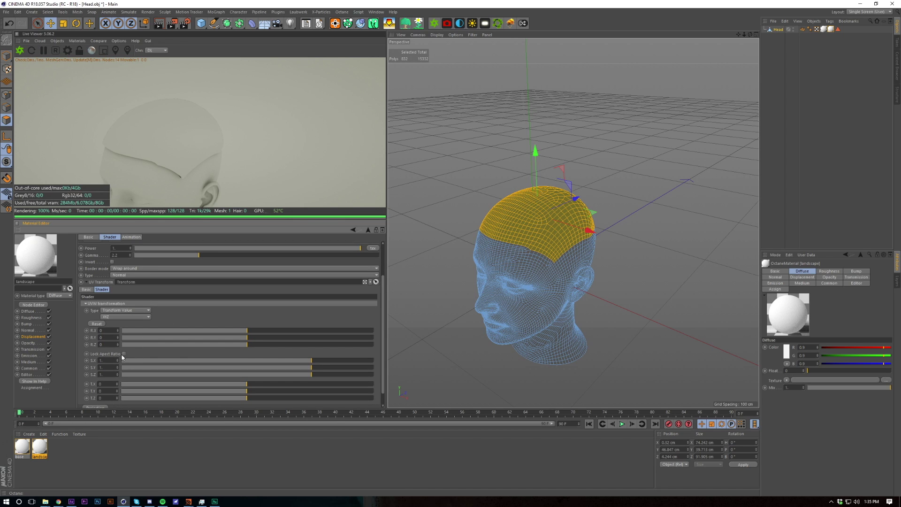
# - Try Lock Aspect Ratio on the UV transform, turn it off again, and set the T.Y translation to 0
pyautogui.click(123, 354)
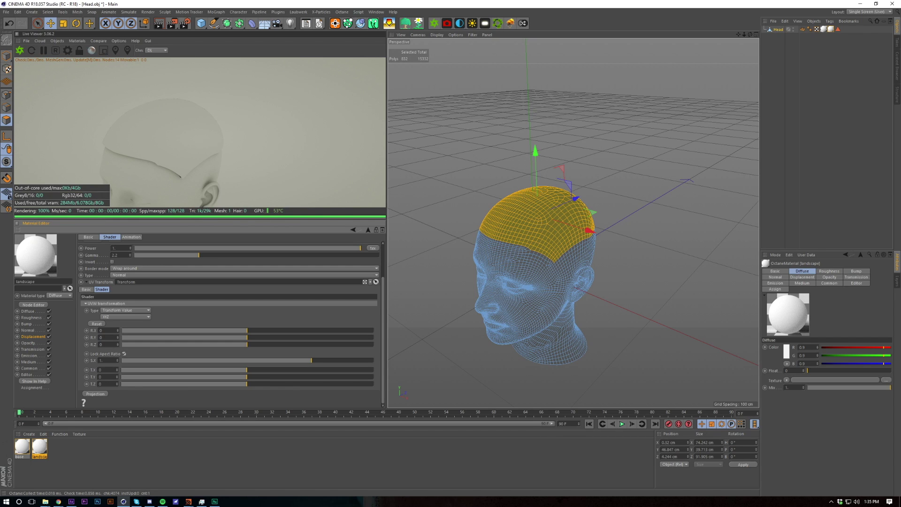
pyautogui.click(124, 354)
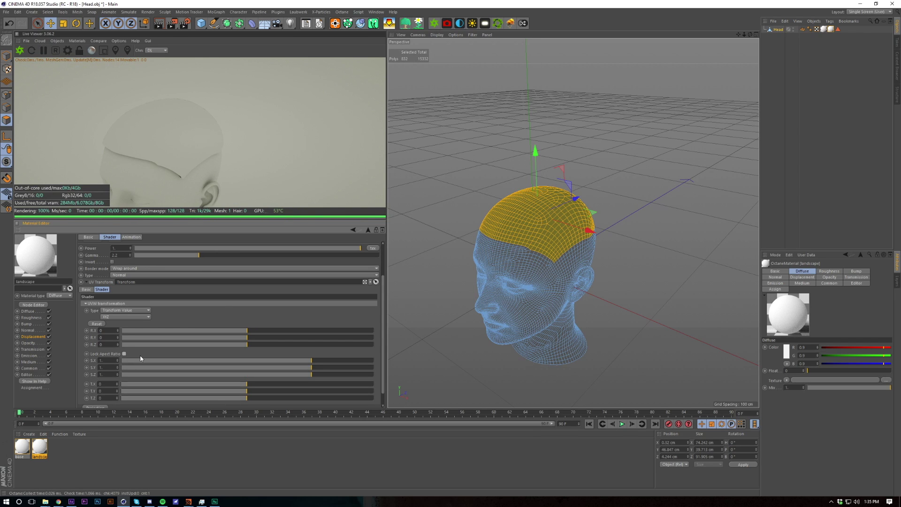
pyautogui.scroll(-2, 107, 389)
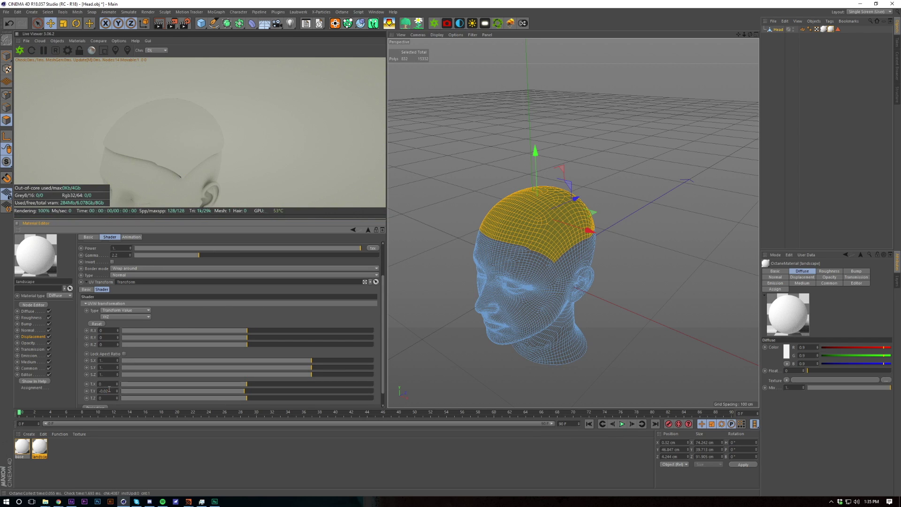
pyautogui.write('0')
pyautogui.press('Return')
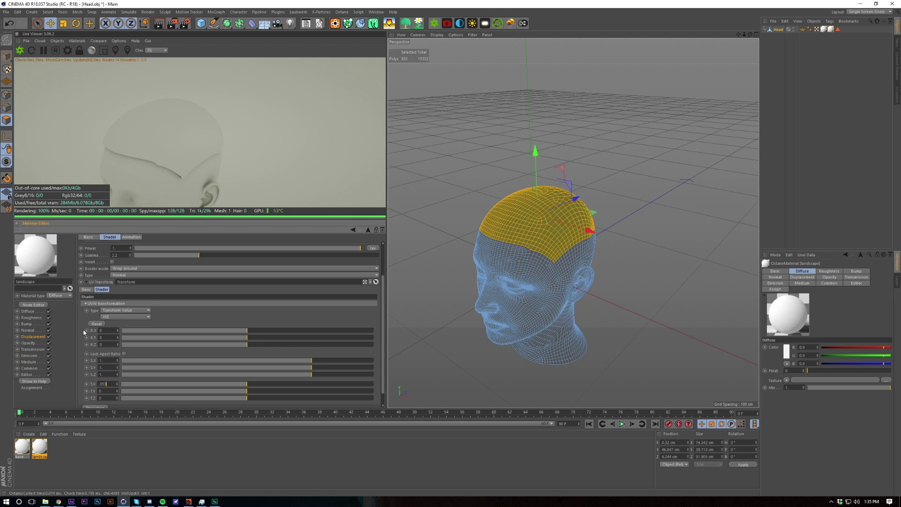
# - Set the UV transform translation to 0.053, 0.125 and 0.04 in X, Y and Z, and scale it uniformly to 0.11 with Lock Aspect Ratio on
pyautogui.press('Tab')
pyautogui.write('0.125')
pyautogui.press('Tab')
pyautogui.write('0.04')
pyautogui.press('Tab')
pyautogui.click(124, 354)
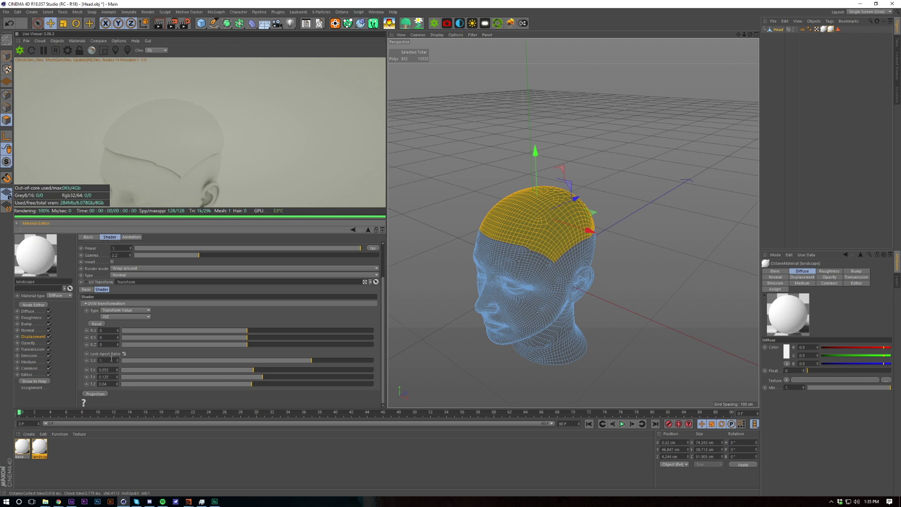
pyautogui.write('.11')
pyautogui.press('Return')
pyautogui.moveTo(150, 161); pyautogui.dragTo(227, 143)
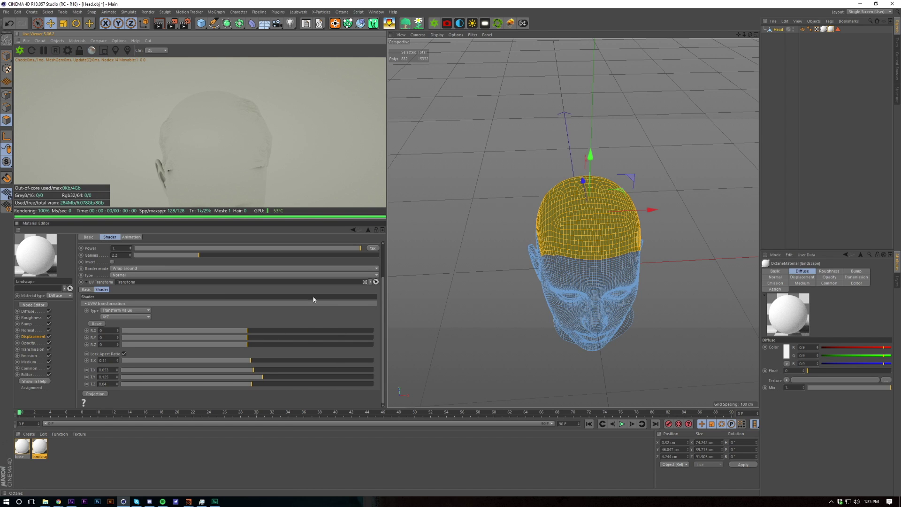
# - Try entering 0.11 separately for the S.X and S.Y scales with Lock Aspect Ratio off, and turn the lock back on
pyautogui.click(125, 354)
pyautogui.click(103, 361)
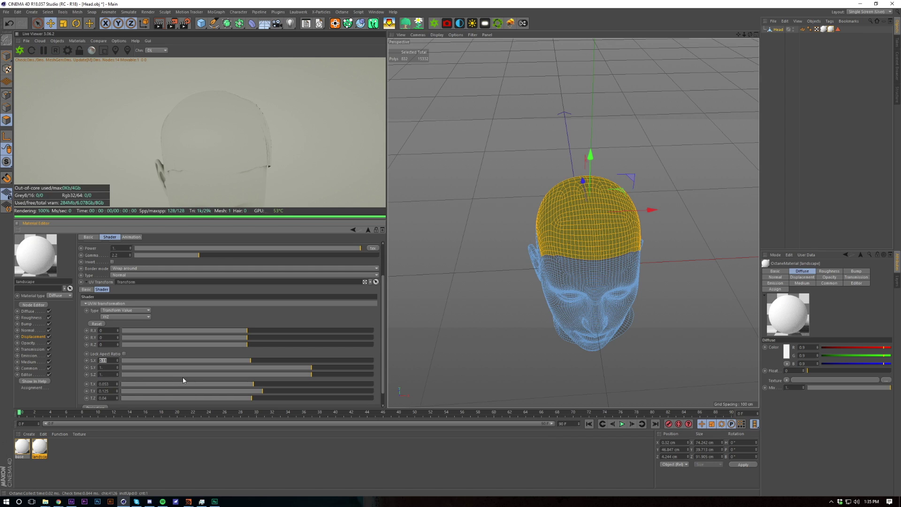
pyautogui.hotkey('ctrl', 'v')
pyautogui.hotkey('ctrl', 'a')
pyautogui.press('BackSpace')
pyautogui.write('0.11')
pyautogui.press('Tab')
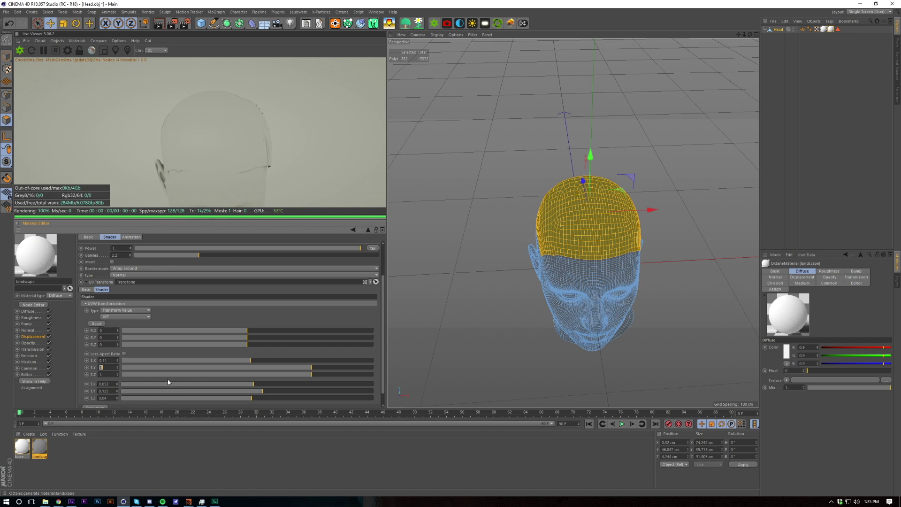
pyautogui.write('0.11')
pyautogui.press('Tab')
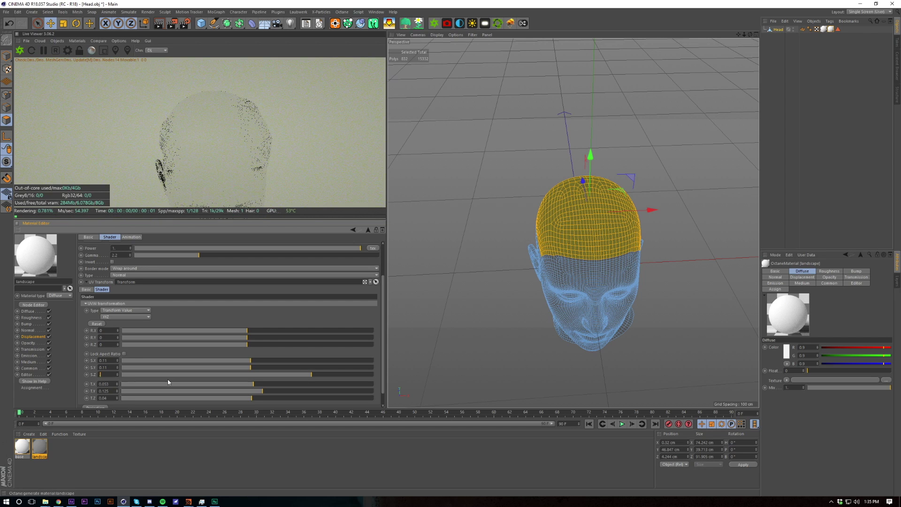
pyautogui.press('Return')
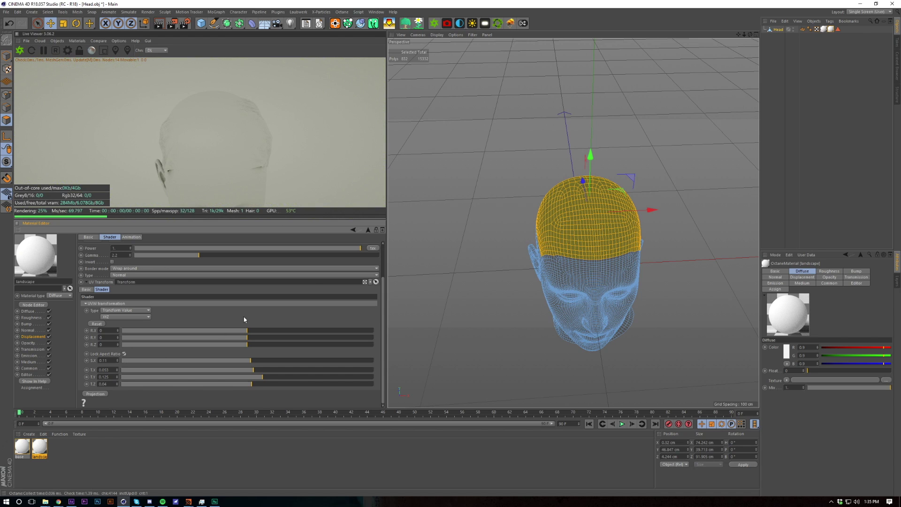
# - Return to the displacement settings, raise the amount to about 44.2 cm and orbit around the displaced scalp in the render
pyautogui.click(368, 231)
pyautogui.moveTo(161, 280); pyautogui.dragTo(246, 280)
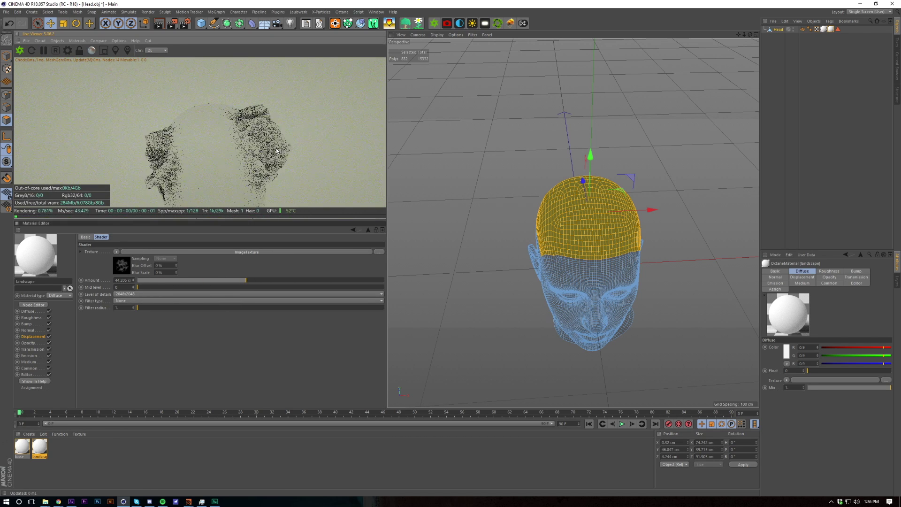
pyautogui.moveTo(231, 181); pyautogui.dragTo(191, 133)
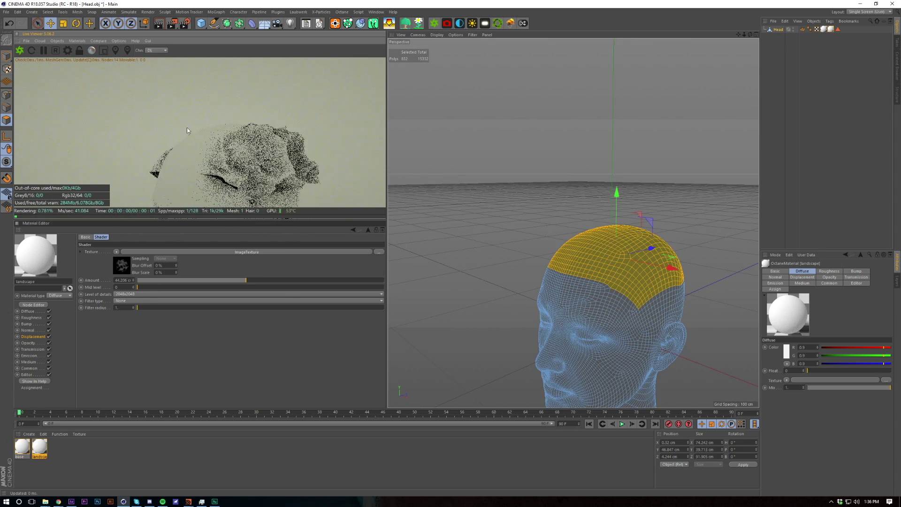
pyautogui.moveTo(191, 133); pyautogui.dragTo(173, 111, button='middle')
pyautogui.moveTo(173, 110); pyautogui.dragTo(203, 225)
pyautogui.moveTo(253, 167); pyautogui.dragTo(311, 200, button='middle')
pyautogui.moveTo(310, 199); pyautogui.dragTo(253, 133)
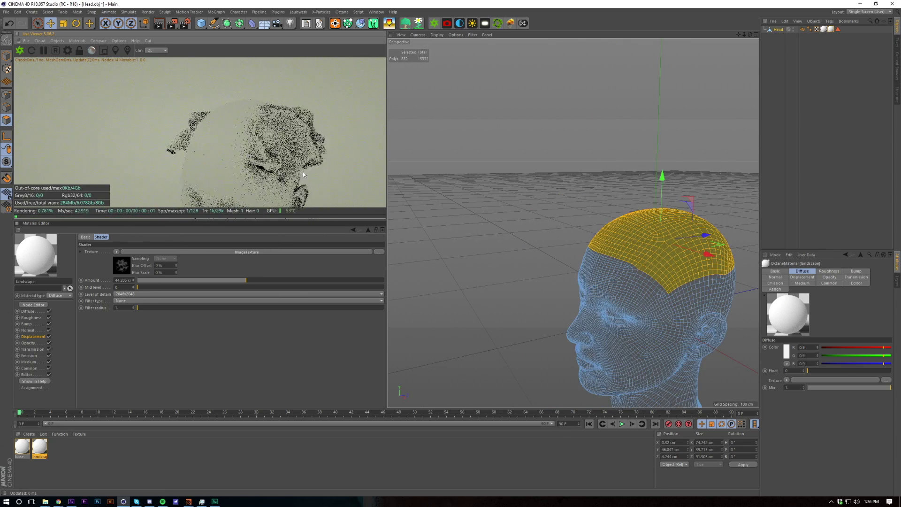
# - Reopen the height image texture's UV transform and step its T.X translation down to 0.003
pyautogui.click(124, 268)
pyautogui.scroll(-3, 116, 348)
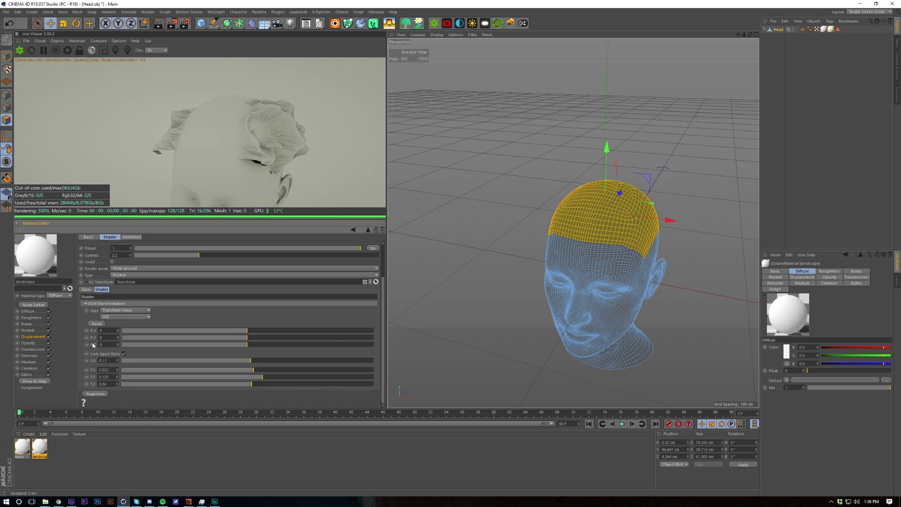
pyautogui.click(117, 372)
pyautogui.click(117, 371)
pyautogui.click(117, 371)
pyautogui.click(117, 372)
pyautogui.click(117, 371)
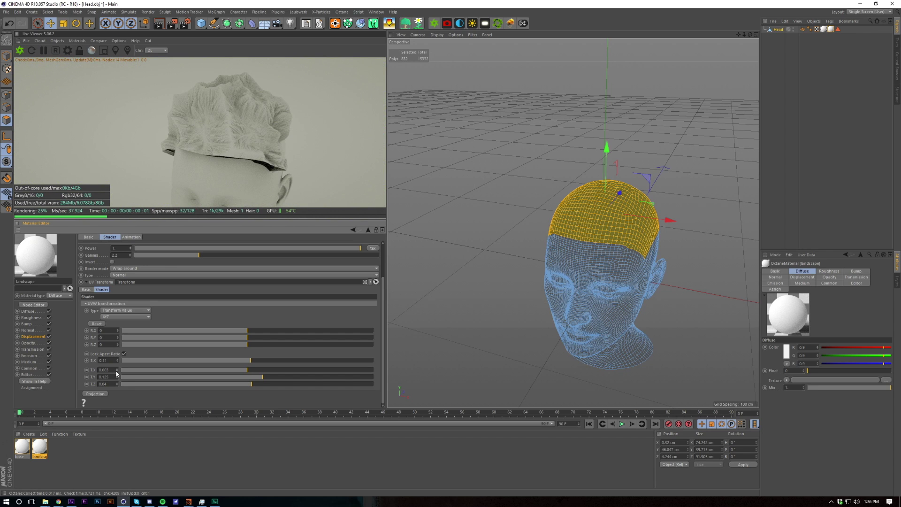
# - Try a T.Z translation of 0.03 and a T.X translation of -0.007, reverting each one
pyautogui.click(117, 386)
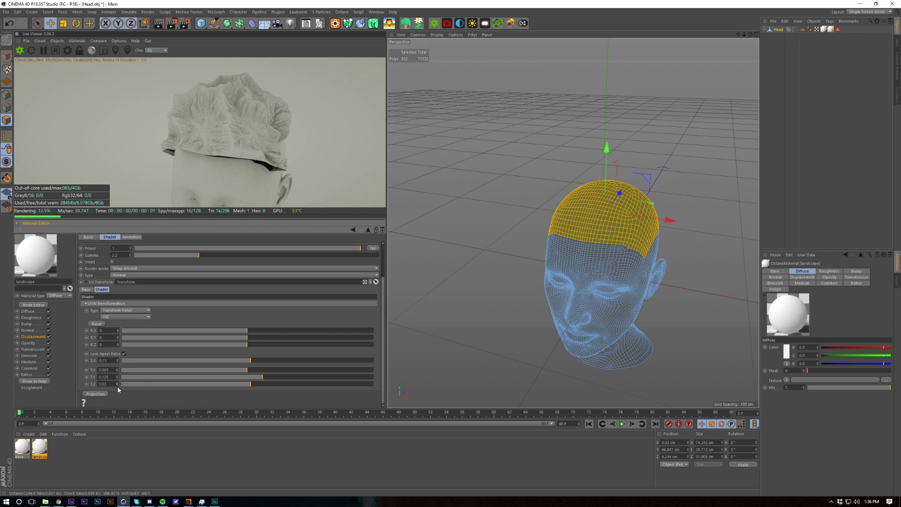
pyautogui.click(117, 383)
pyautogui.click(116, 371)
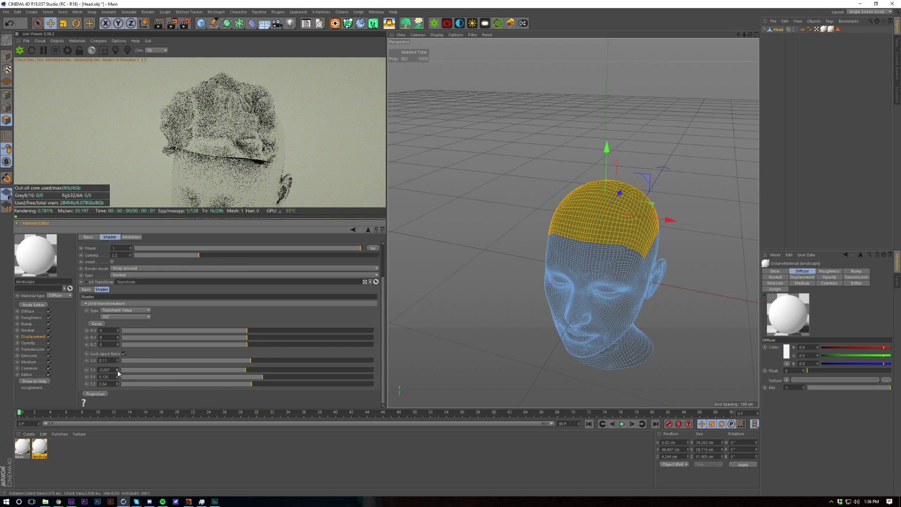
pyautogui.click(117, 369)
# - Set the height texture's T.Y translation to 0.155 and view the displaced landscape from behind the head
pyautogui.click(118, 379)
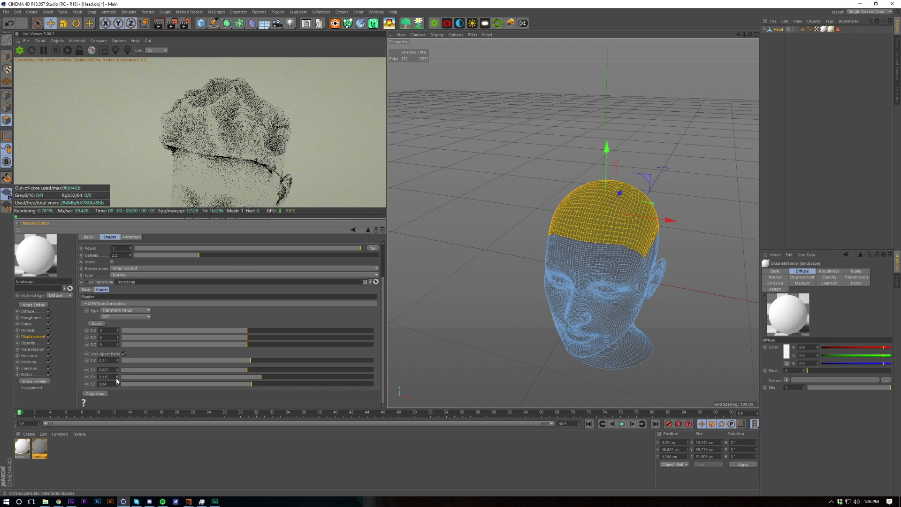
pyautogui.click(117, 375)
pyautogui.click(117, 376)
pyautogui.click(117, 375)
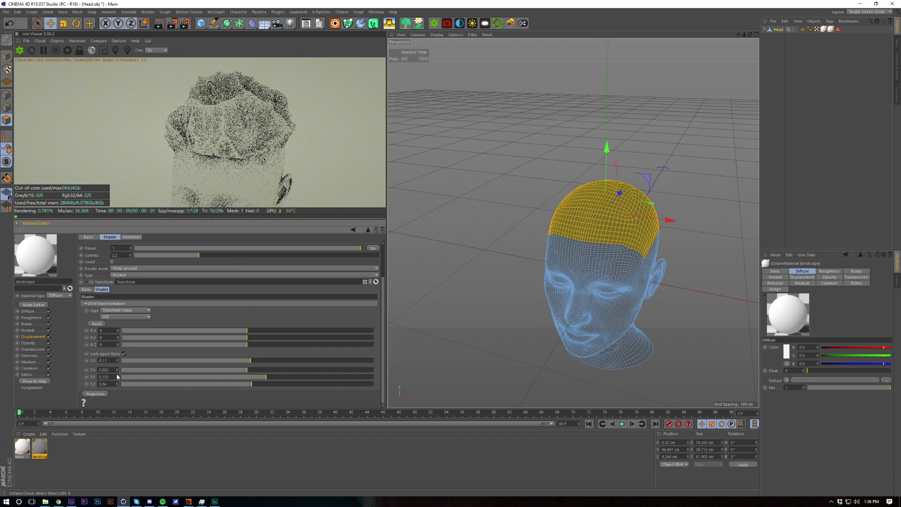
pyautogui.click(117, 375)
pyautogui.keyDown('alt'); pyautogui.moveTo(292, 201); pyautogui.dragTo(282, 227); pyautogui.keyUp('alt')
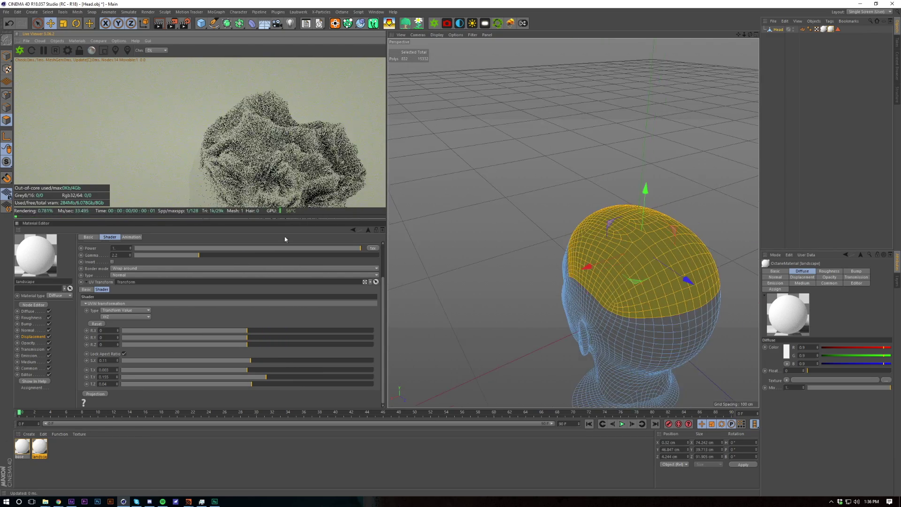
# - Lower the displacement amount to about 31 cm and orbit the render back to the front of the head
pyautogui.click(368, 229)
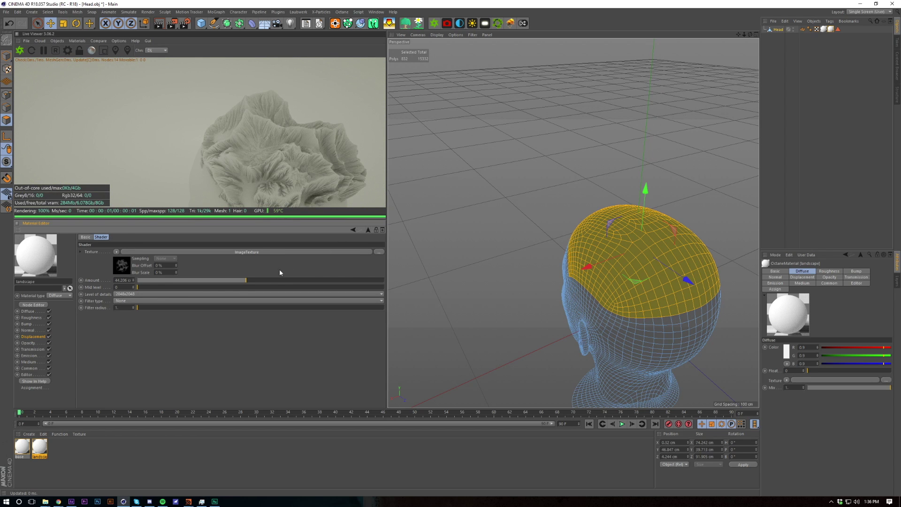
pyautogui.moveTo(226, 279); pyautogui.dragTo(214, 281)
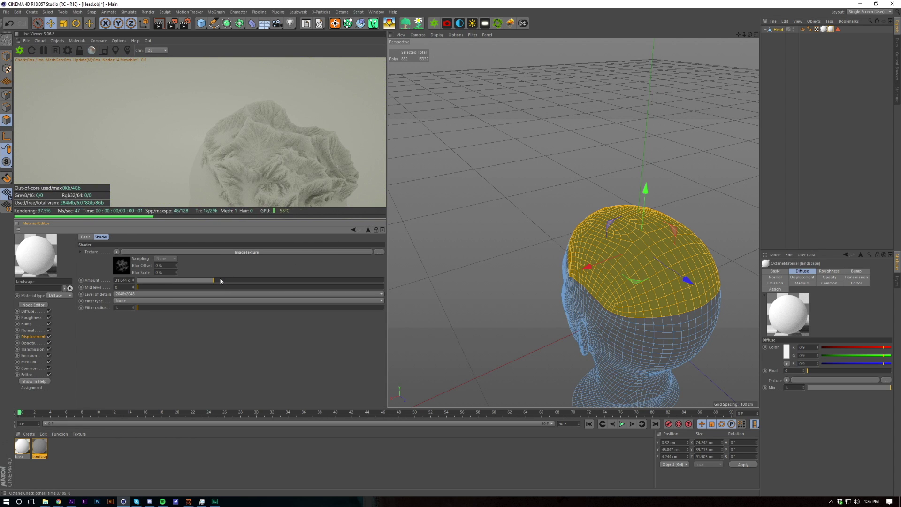
pyautogui.keyDown('alt'); pyautogui.moveTo(285, 145); pyautogui.dragTo(272, 202); pyautogui.keyUp('alt')
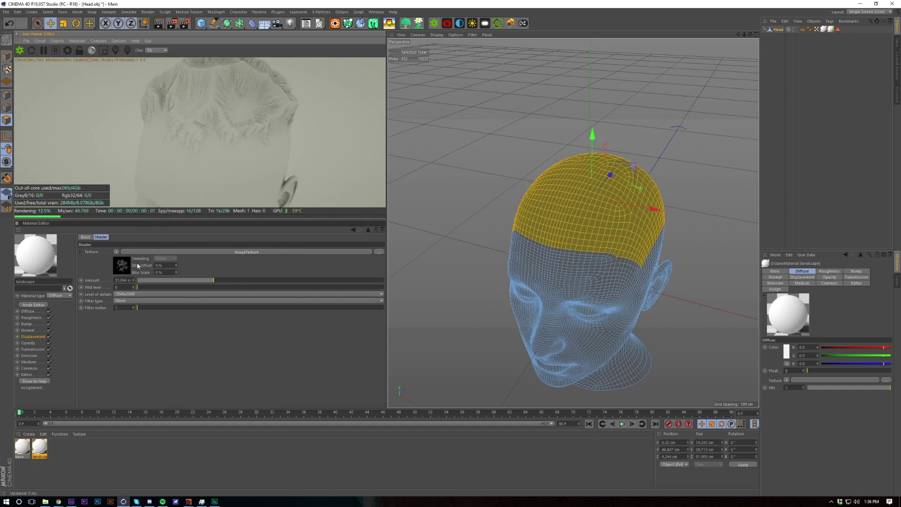
# - Open the height image texture and examine the displacement's edge along the forehead up close
pyautogui.click(124, 267)
pyautogui.keyDown('alt'); pyautogui.moveTo(183, 115); pyautogui.dragTo(214, 95, button='right'); pyautogui.keyUp('alt')
pyautogui.keyDown('alt'); pyautogui.moveTo(187, 150); pyautogui.dragTo(209, 108, button='middle'); pyautogui.keyUp('alt')
pyautogui.keyDown('alt'); pyautogui.moveTo(206, 110); pyautogui.dragTo(228, 107, button='right'); pyautogui.keyUp('alt')
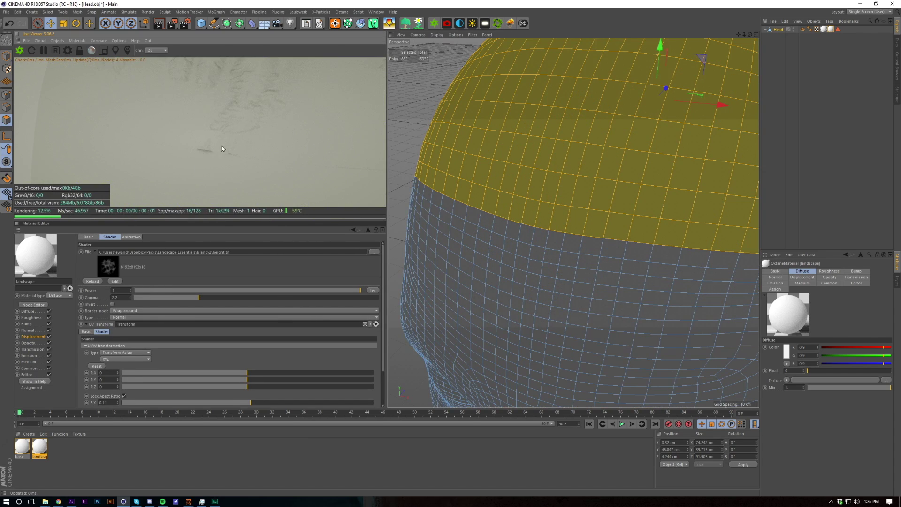
pyautogui.keyDown('alt'); pyautogui.moveTo(488, 249); pyautogui.dragTo(472, 255, button='right'); pyautogui.keyUp('alt')
pyautogui.keyDown('alt'); pyautogui.moveTo(489, 235); pyautogui.dragTo(545, 229); pyautogui.keyUp('alt')
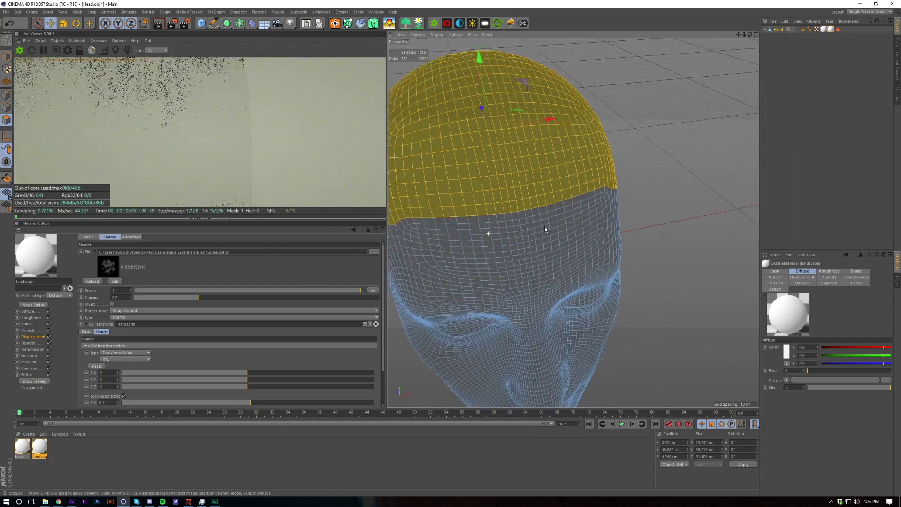
pyautogui.keyDown('alt'); pyautogui.moveTo(488, 205); pyautogui.dragTo(573, 221); pyautogui.keyUp('alt')
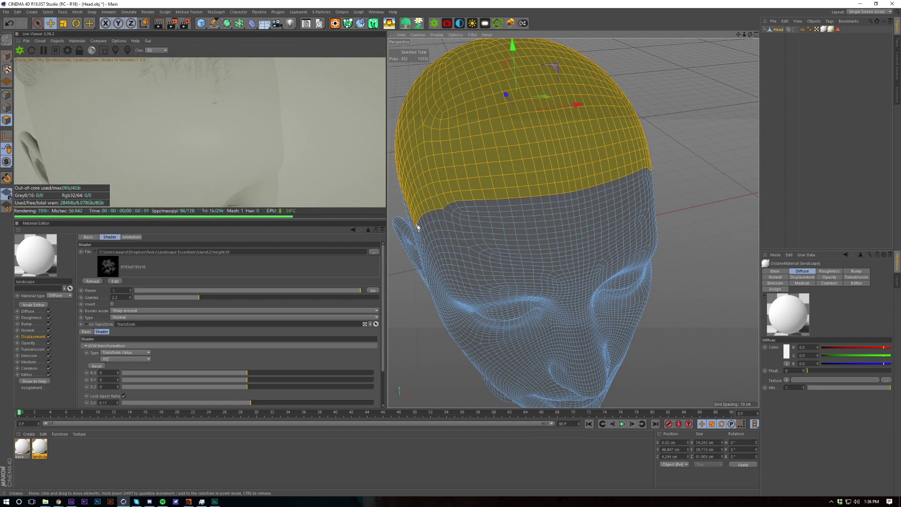
# - Extend the top-of-head polygon selection with additional polygons along the forehead and temples
pyautogui.keyDown('alt'); pyautogui.moveTo(434, 219); pyautogui.dragTo(454, 237); pyautogui.keyUp('alt')
pyautogui.keyDown('shift'); pyautogui.moveTo(425, 237); pyautogui.dragTo(538, 182); pyautogui.keyUp('shift')
pyautogui.keyDown('alt'); pyautogui.moveTo(538, 182); pyautogui.dragTo(672, 276); pyautogui.keyUp('alt')
pyautogui.press('u')
pyautogui.press('f')
pyautogui.keyDown('alt'); pyautogui.moveTo(488, 244); pyautogui.dragTo(516, 258); pyautogui.keyUp('alt')
pyautogui.keyDown('shift'); pyautogui.click(513, 227); pyautogui.keyUp('shift')
pyautogui.press('e')
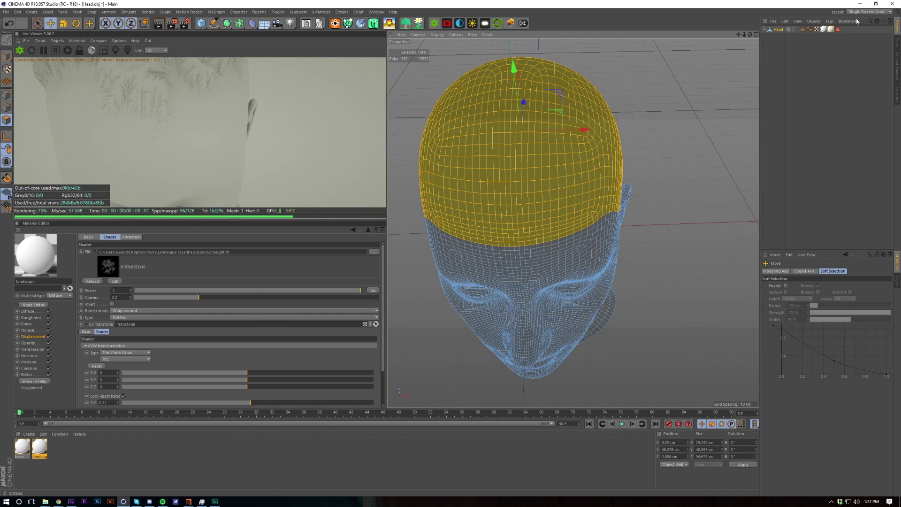
# - Update the head's Polygon Selection.1 tag with the enlarged polygon selection and deselect the head
pyautogui.click(838, 29)
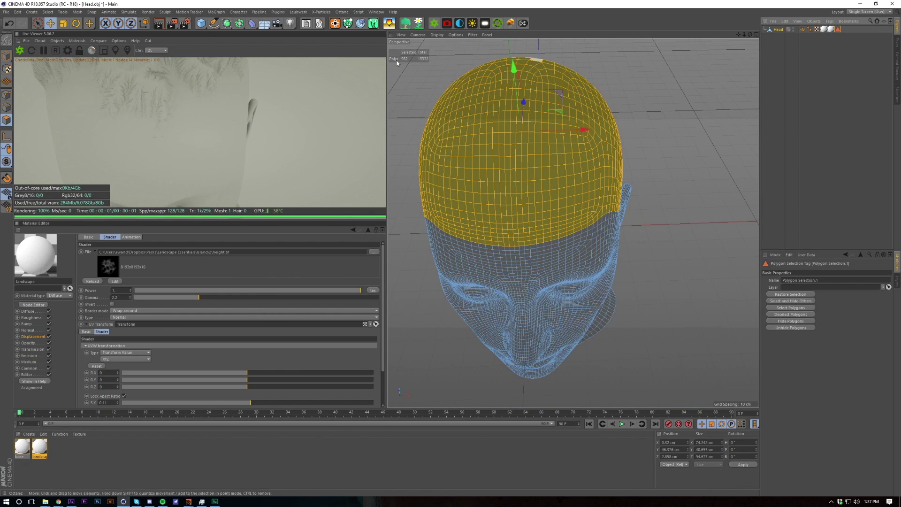
pyautogui.click(48, 12)
pyautogui.click(67, 190)
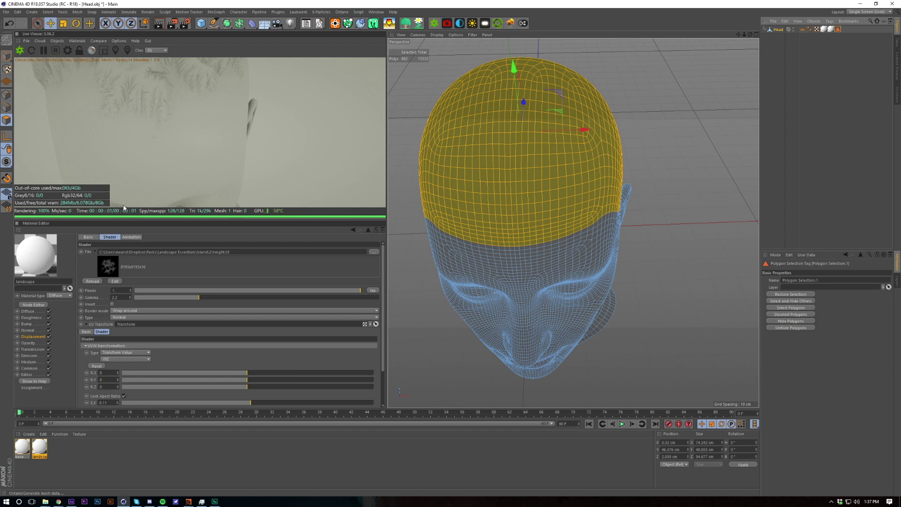
pyautogui.click(800, 125)
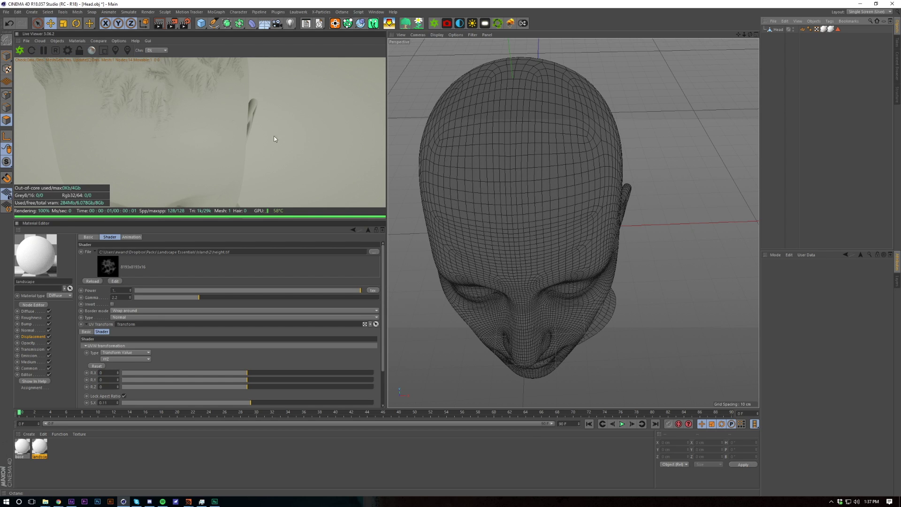
# - Restart the Live Viewer render with the updated selection and inspect the displaced scalp from the front and side
pyautogui.click(21, 50)
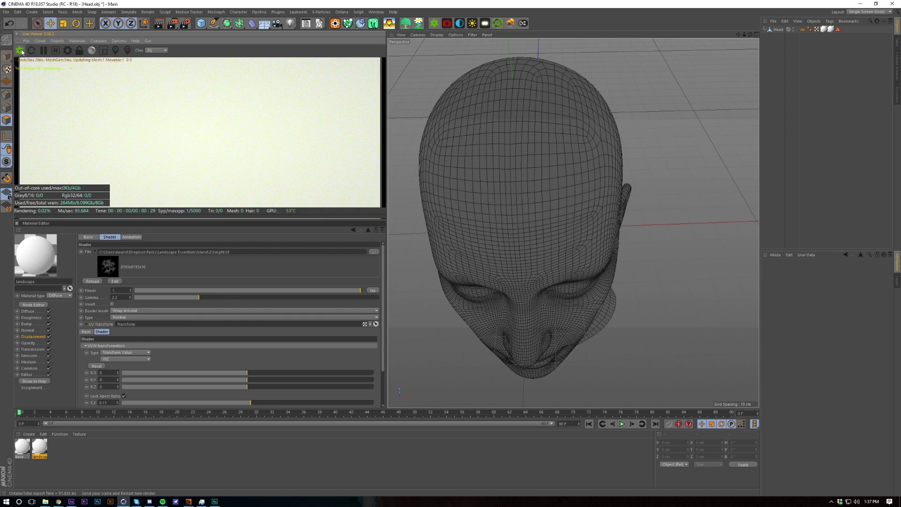
pyautogui.scroll(-5, 496, 198)
pyautogui.keyDown('alt'); pyautogui.moveTo(497, 198); pyautogui.dragTo(485, 227); pyautogui.keyUp('alt')
pyautogui.keyDown('alt'); pyautogui.moveTo(485, 229); pyautogui.dragTo(505, 266, button='middle'); pyautogui.keyUp('alt')
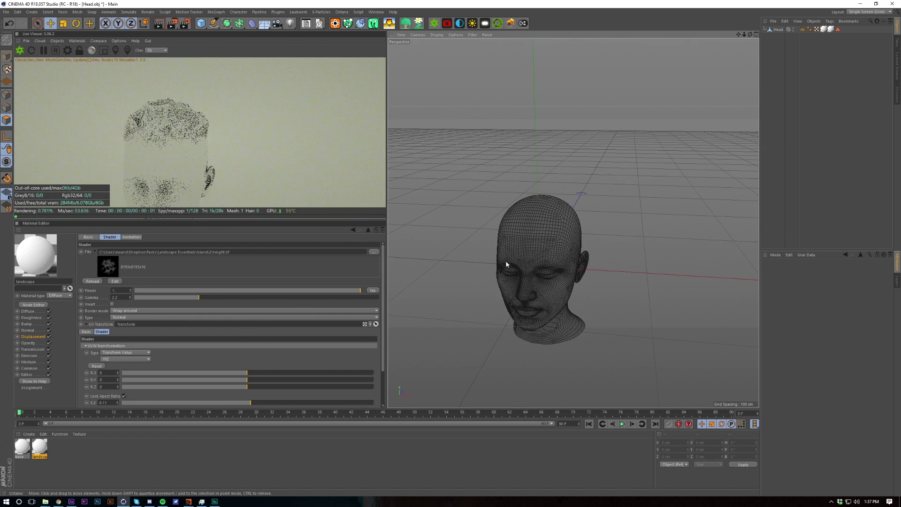
pyautogui.scroll(5, 551, 217)
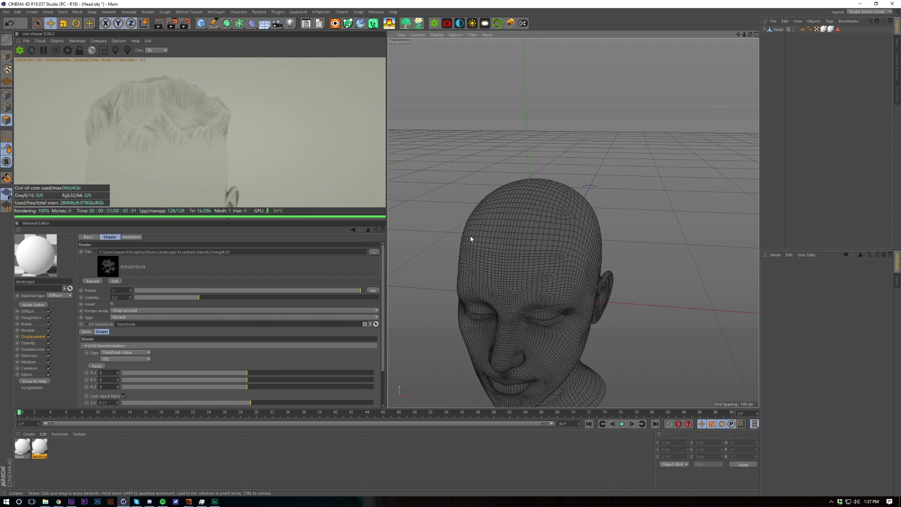
pyautogui.keyDown('alt'); pyautogui.moveTo(511, 226); pyautogui.dragTo(458, 252); pyautogui.keyUp('alt')
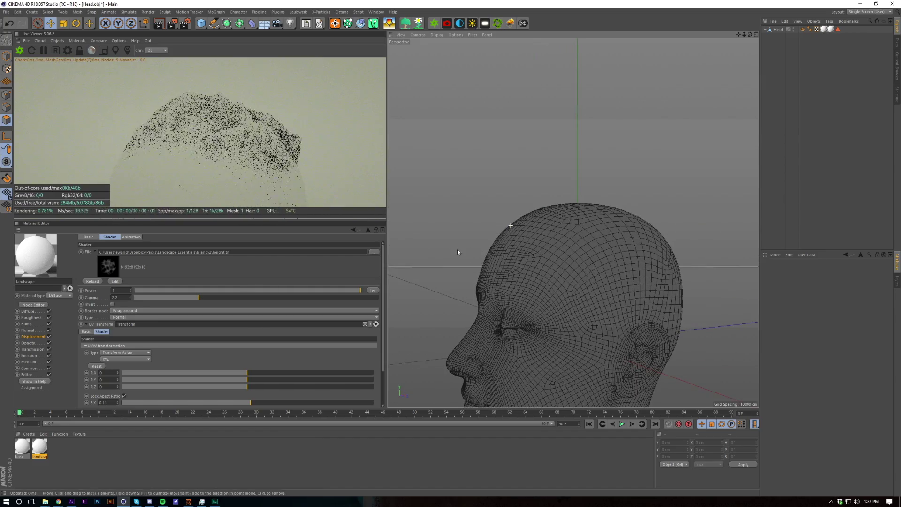
pyautogui.scroll(3, 601, 240)
pyautogui.keyDown('alt'); pyautogui.moveTo(594, 258); pyautogui.dragTo(594, 307); pyautogui.keyUp('alt')
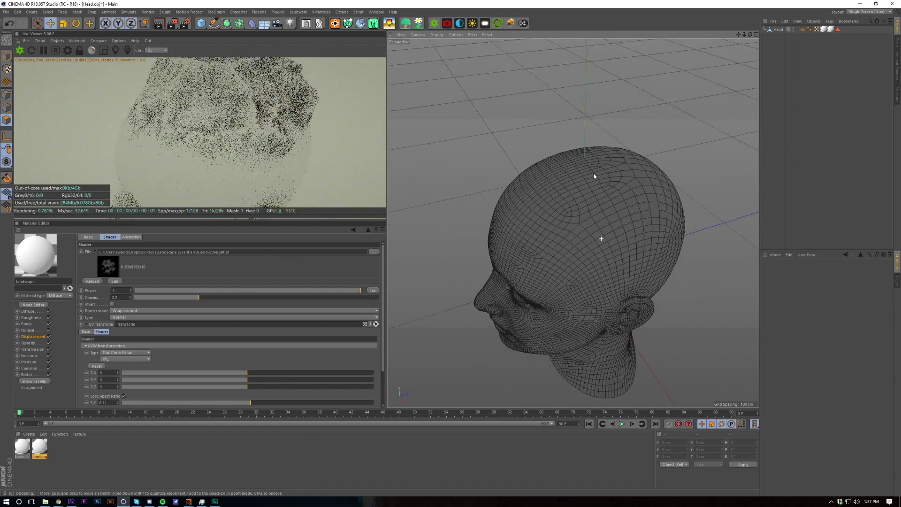
pyautogui.scroll(-2, 569, 239)
pyautogui.keyDown('alt'); pyautogui.moveTo(565, 265); pyautogui.dragTo(565, 313); pyautogui.keyUp('alt')
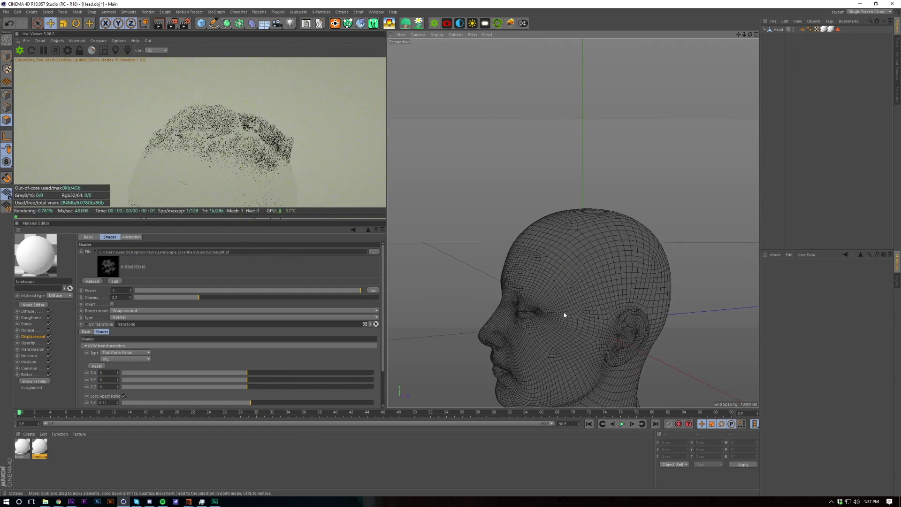
# - Zoom in on the displacement seam near the temple and select the Head object to show its polygon selection there
pyautogui.keyDown('alt'); pyautogui.moveTo(561, 334); pyautogui.dragTo(588, 255, button='right'); pyautogui.keyUp('alt')
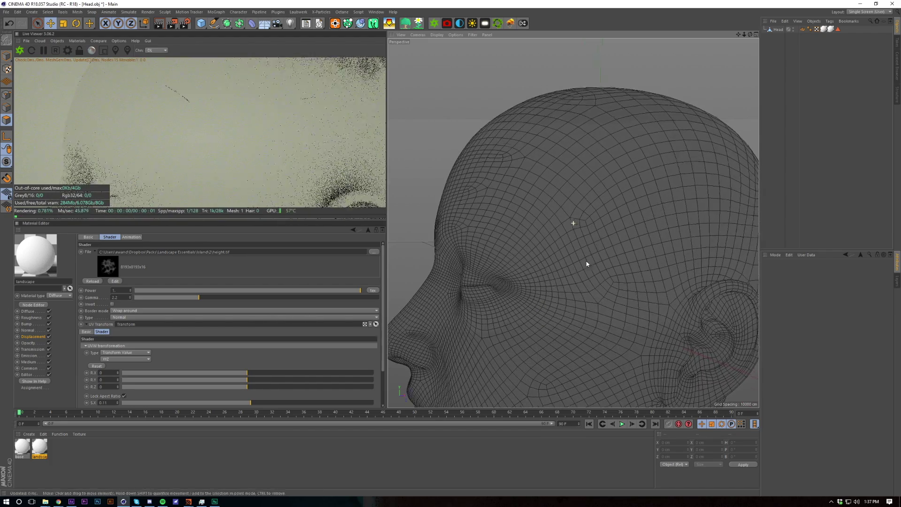
pyautogui.keyDown('alt'); pyautogui.moveTo(589, 255); pyautogui.dragTo(552, 257); pyautogui.keyUp('alt')
pyautogui.keyDown('alt'); pyautogui.moveTo(552, 258); pyautogui.dragTo(563, 209, button='right'); pyautogui.keyUp('alt')
pyautogui.keyDown('alt'); pyautogui.moveTo(563, 209); pyautogui.dragTo(624, 245); pyautogui.keyUp('alt')
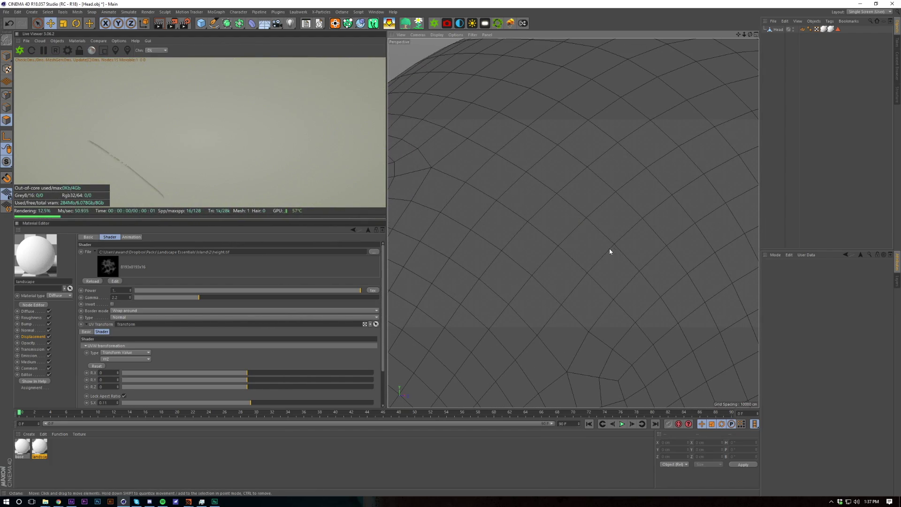
pyautogui.click(776, 30)
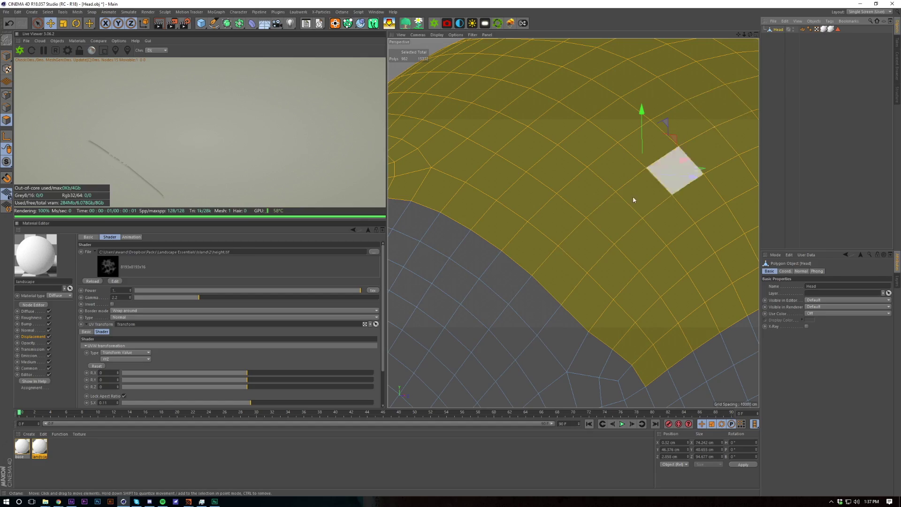
# - Return to the landscape material's displacement settings and inspect the displaced scalp with the whole head in view
pyautogui.keyDown('alt'); pyautogui.moveTo(566, 277); pyautogui.dragTo(564, 233, button='middle'); pyautogui.keyUp('alt')
pyautogui.keyDown('alt'); pyautogui.moveTo(520, 247); pyautogui.dragTo(478, 283, button='right'); pyautogui.keyUp('alt')
pyautogui.keyDown('alt'); pyautogui.moveTo(478, 283); pyautogui.dragTo(539, 290); pyautogui.keyUp('alt')
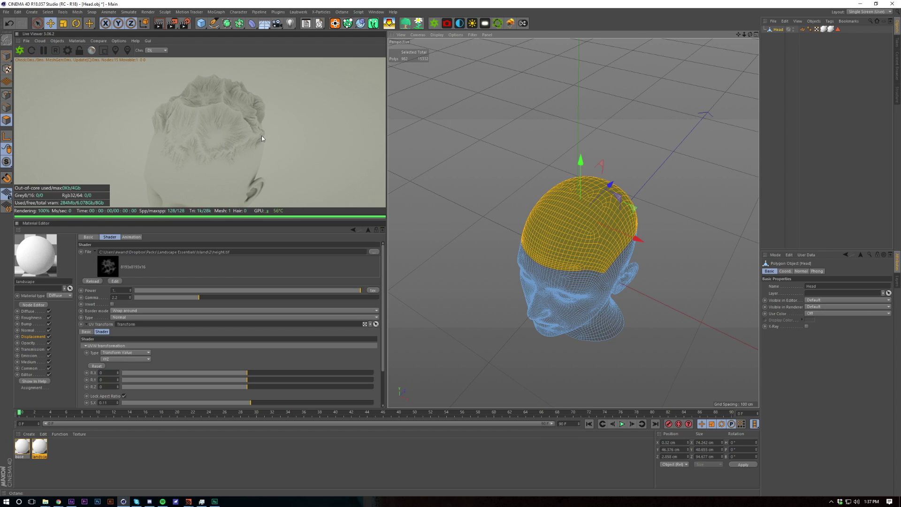
pyautogui.click(368, 230)
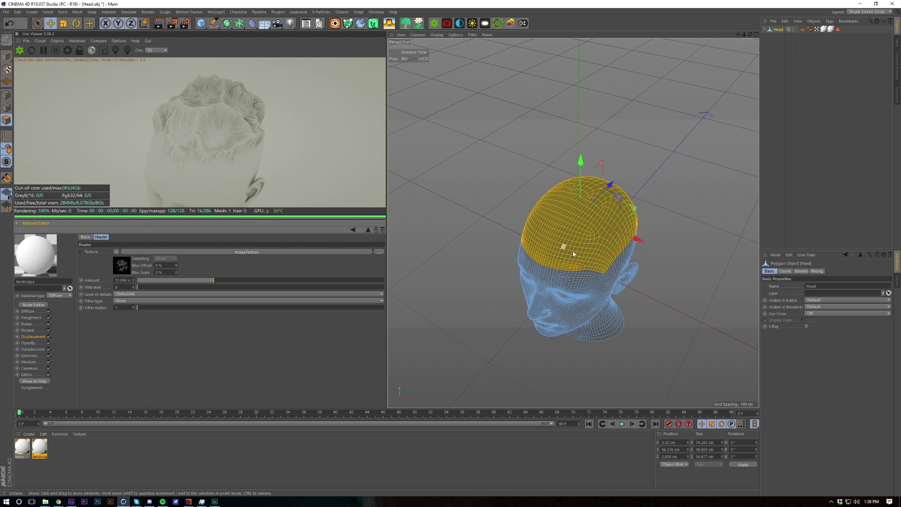
pyautogui.keyDown('alt'); pyautogui.moveTo(591, 263); pyautogui.dragTo(592, 290); pyautogui.keyUp('alt')
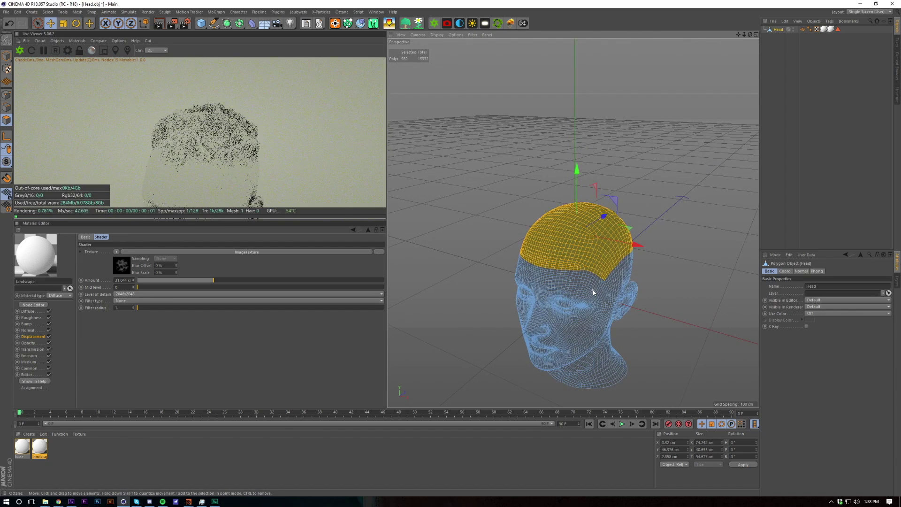
pyautogui.scroll(-3, 548, 244)
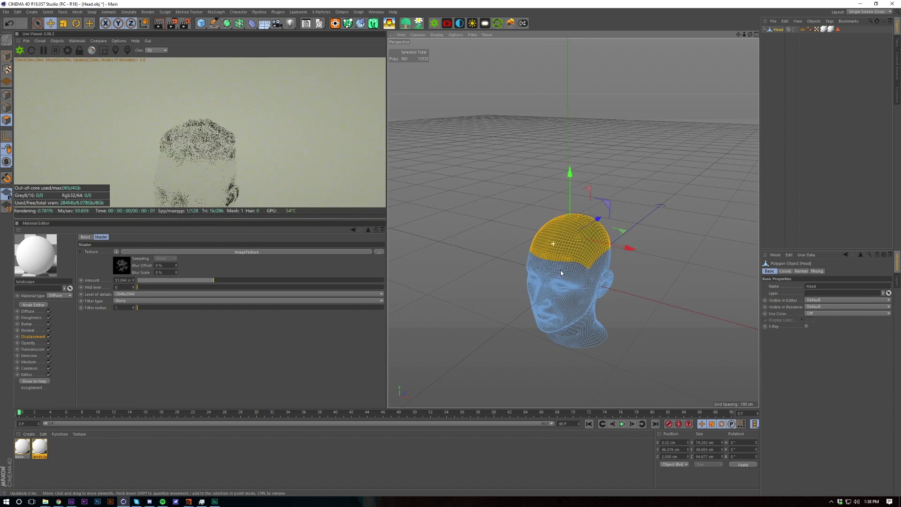
pyautogui.keyDown('alt'); pyautogui.moveTo(553, 246); pyautogui.dragTo(569, 206, button='middle'); pyautogui.keyUp('alt')
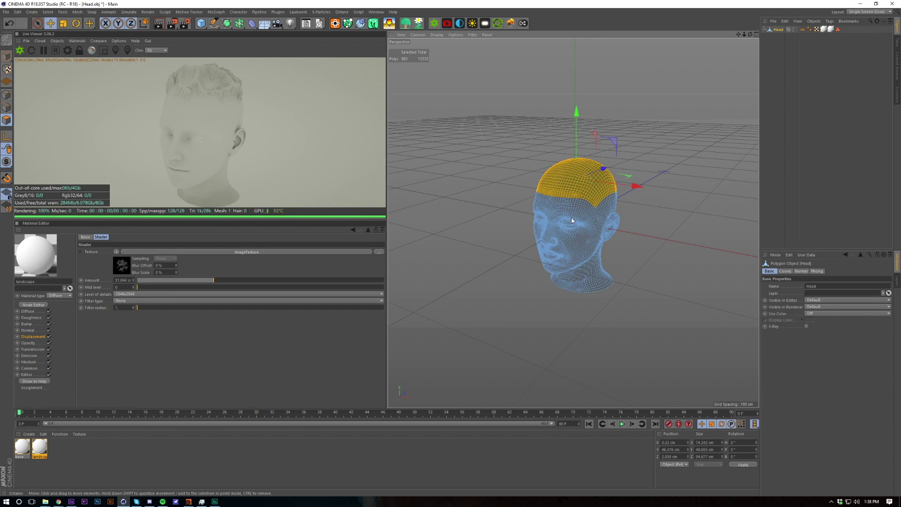
# - Download the gold (red) material from the non-organic Metal category of the Octane LiveDB and close the library
pyautogui.click(79, 40)
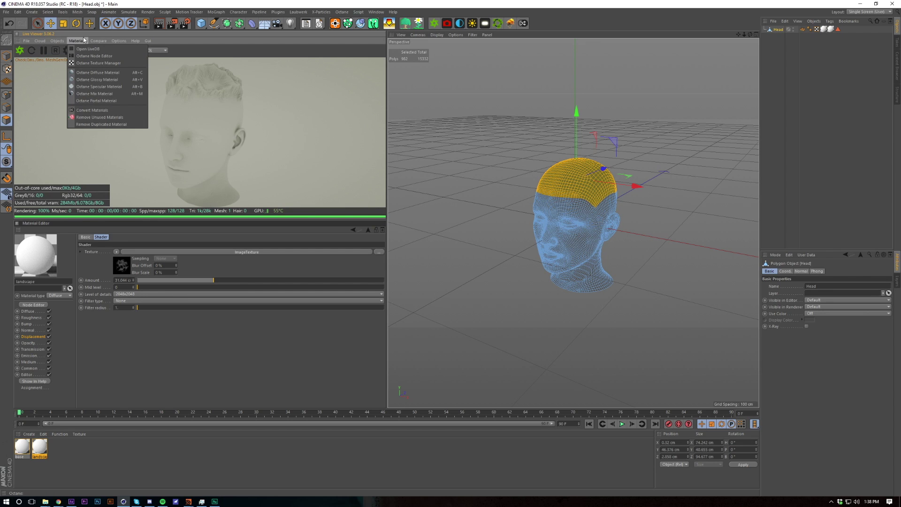
pyautogui.click(83, 47)
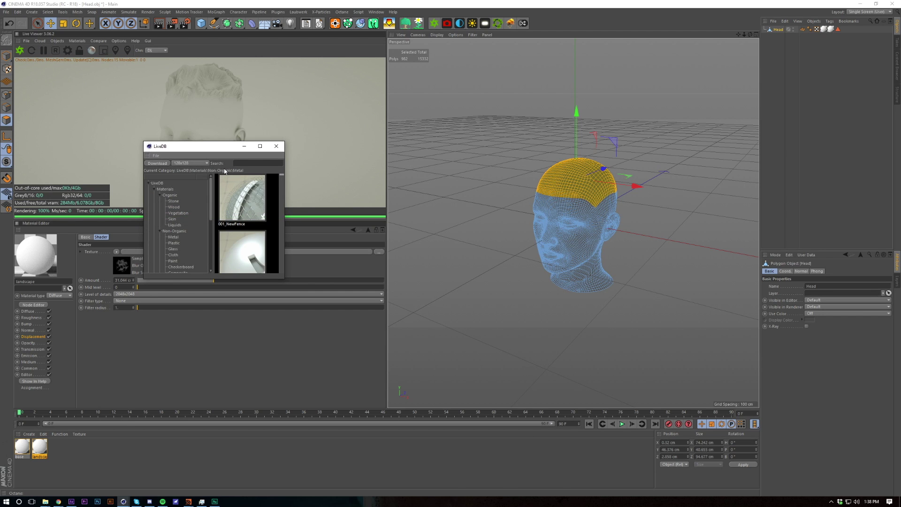
pyautogui.doubleClick(221, 147)
pyautogui.scroll(-3, 724, 289)
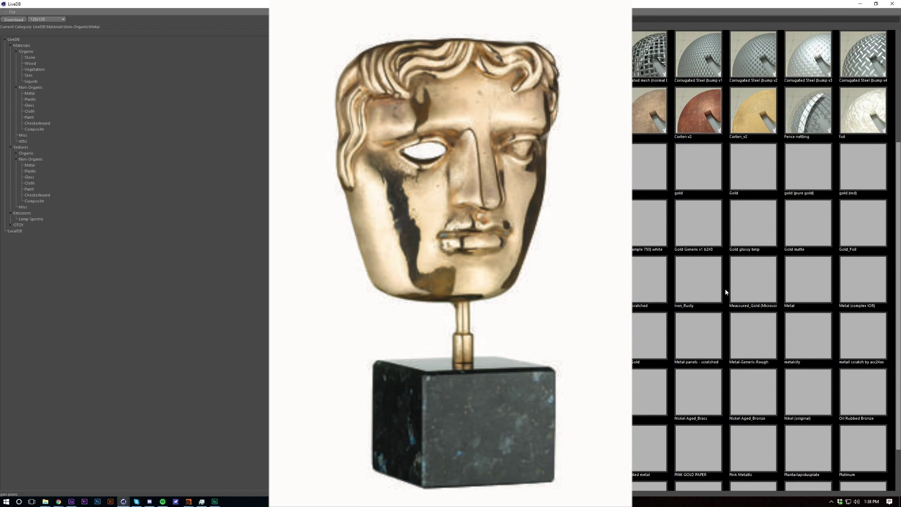
pyautogui.scroll(-1, 690, 290)
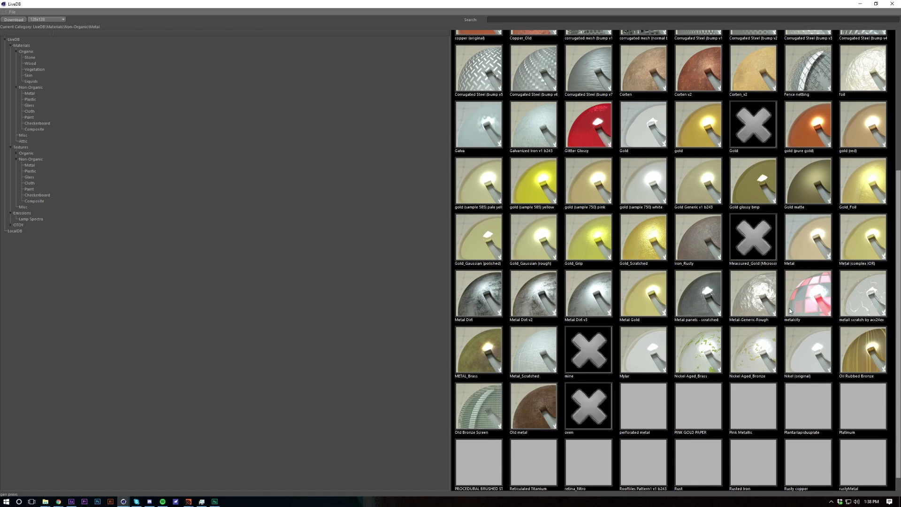
pyautogui.scroll(-2, 790, 312)
pyautogui.scroll(3, 792, 309)
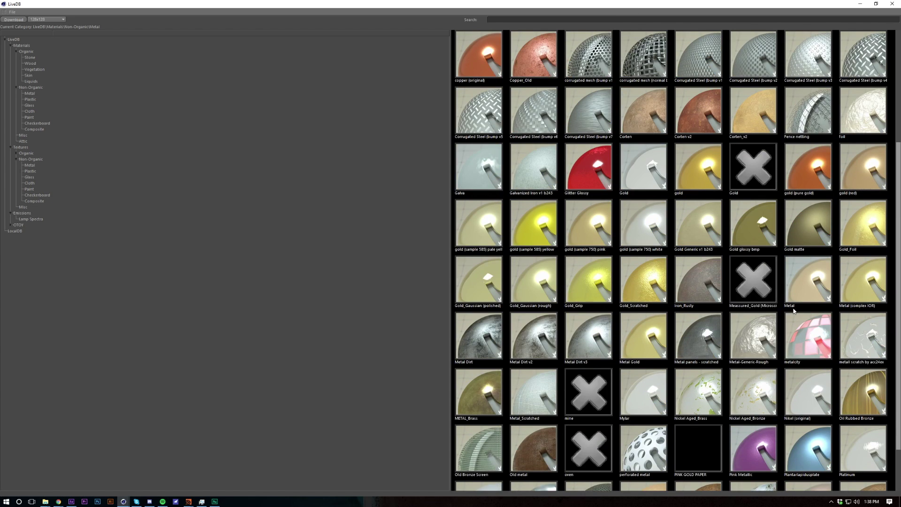
pyautogui.click(863, 172)
pyautogui.rightClick(864, 172)
pyautogui.click(847, 194)
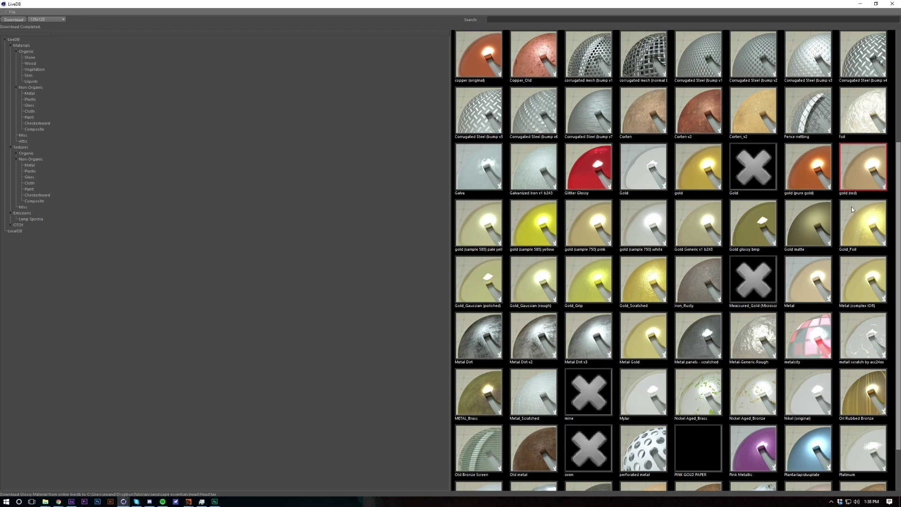
pyautogui.click(892, 4)
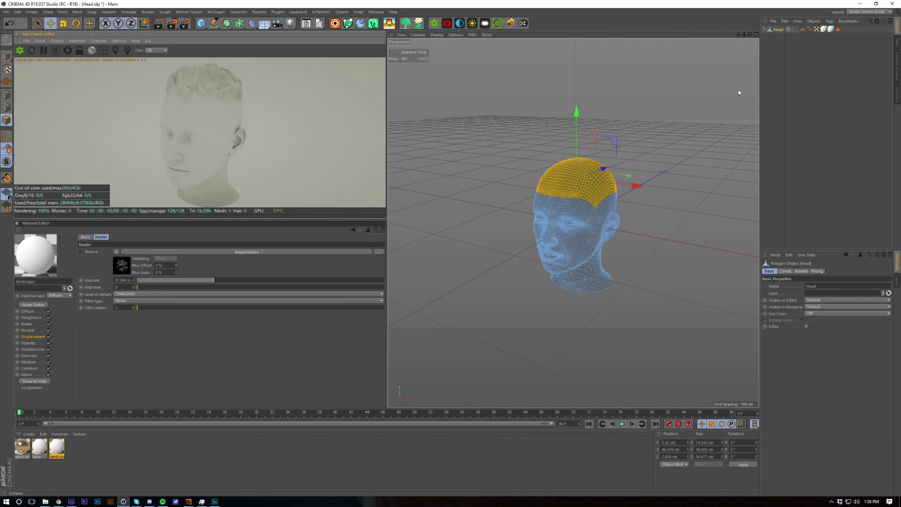
# - Copy the displacement shader from the white landscape material
pyautogui.click(21, 447)
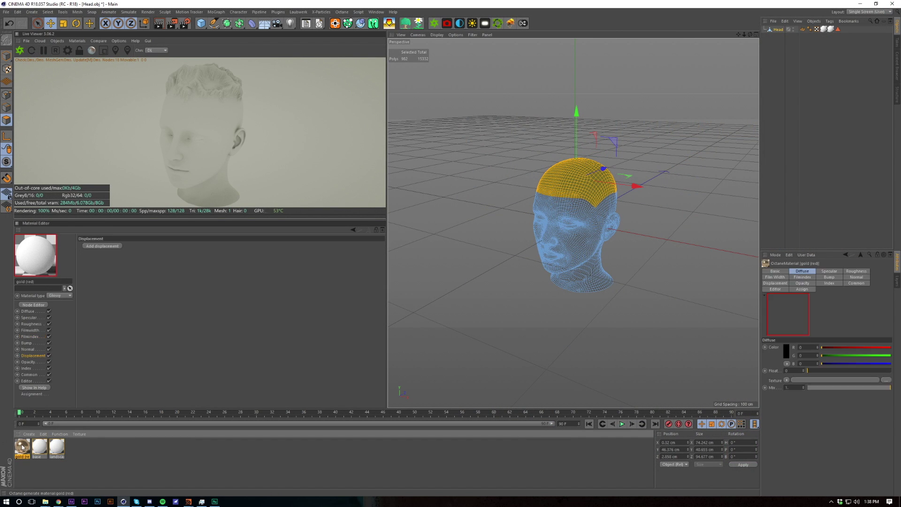
pyautogui.click(56, 447)
pyautogui.click(109, 258)
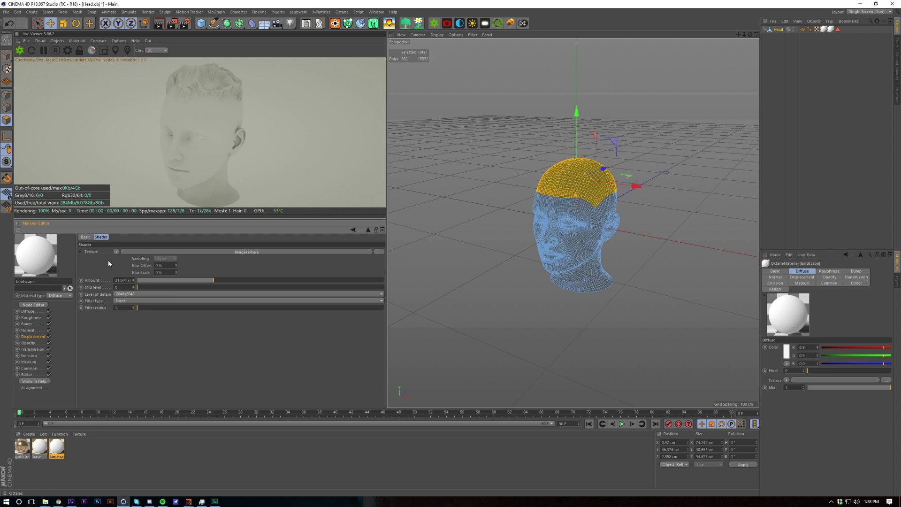
pyautogui.click(36, 337)
pyautogui.click(103, 246)
pyautogui.click(115, 283)
# - Duplicate the gold (red) material, rename the copy base, and replace the white base material with it
pyautogui.click(27, 449)
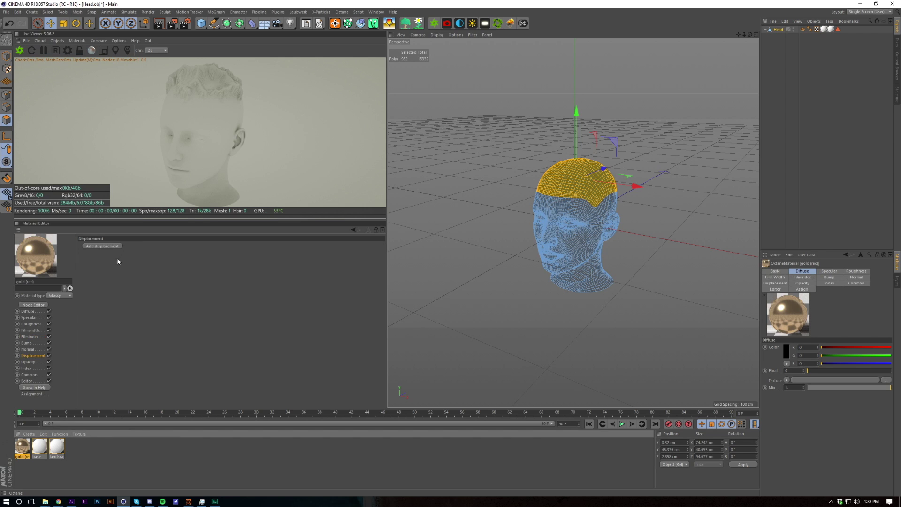
pyautogui.hotkey('ctrl', 'v')
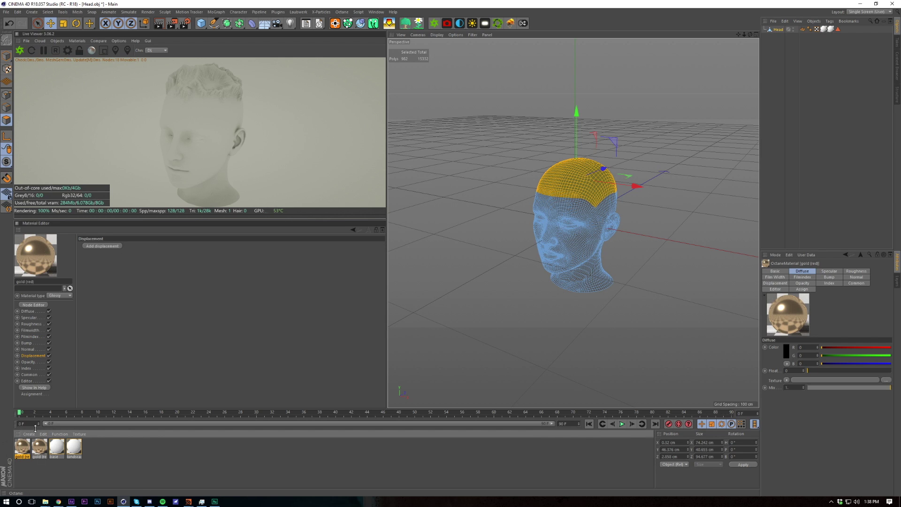
pyautogui.press('b')
pyautogui.press('s')
pyautogui.doubleClick(22, 457)
pyautogui.write('b')
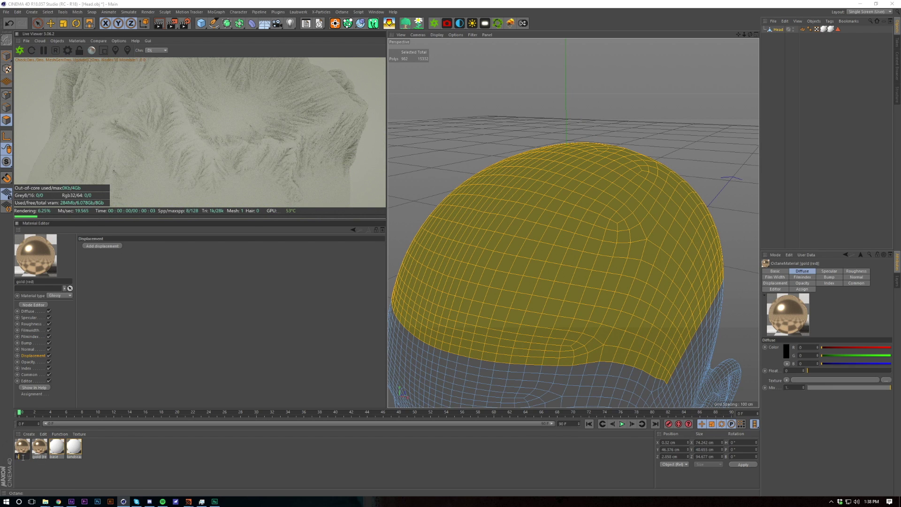
pyautogui.write('ase')
pyautogui.press('Return')
pyautogui.keyDown('alt'); pyautogui.moveTo(23, 447); pyautogui.dragTo(58, 449); pyautogui.keyUp('alt')
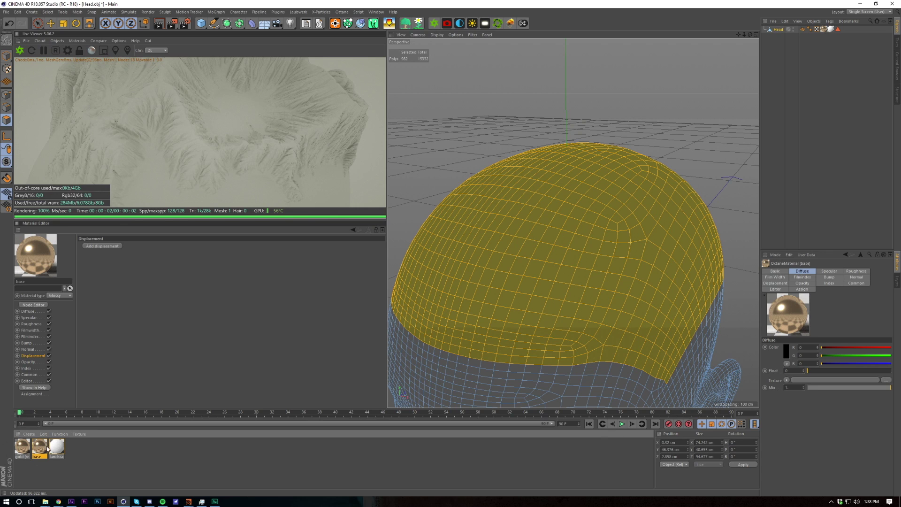
# - Rename the remaining gold (red) material landscape and replace the white landscape material with it
pyautogui.doubleClick(21, 456)
pyautogui.write('land')
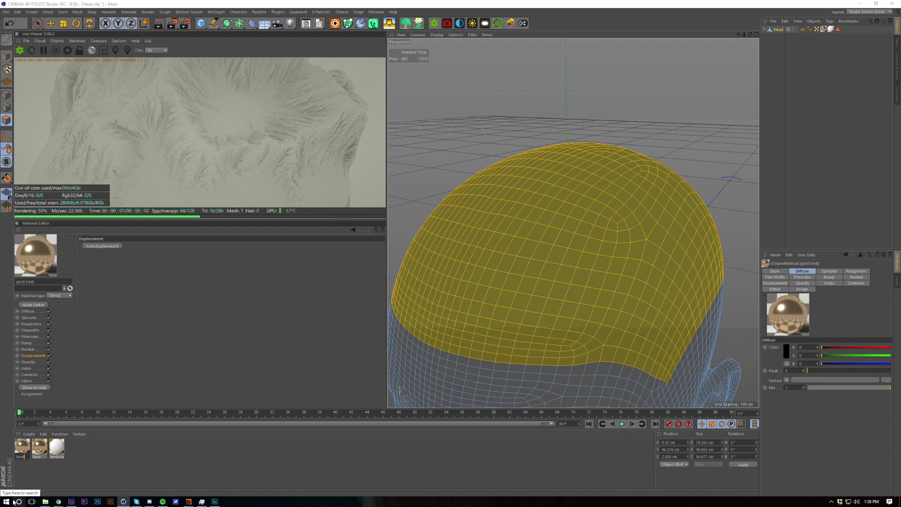
pyautogui.press('Return')
pyautogui.keyDown('alt'); pyautogui.moveTo(23, 452); pyautogui.dragTo(56, 451); pyautogui.keyUp('alt')
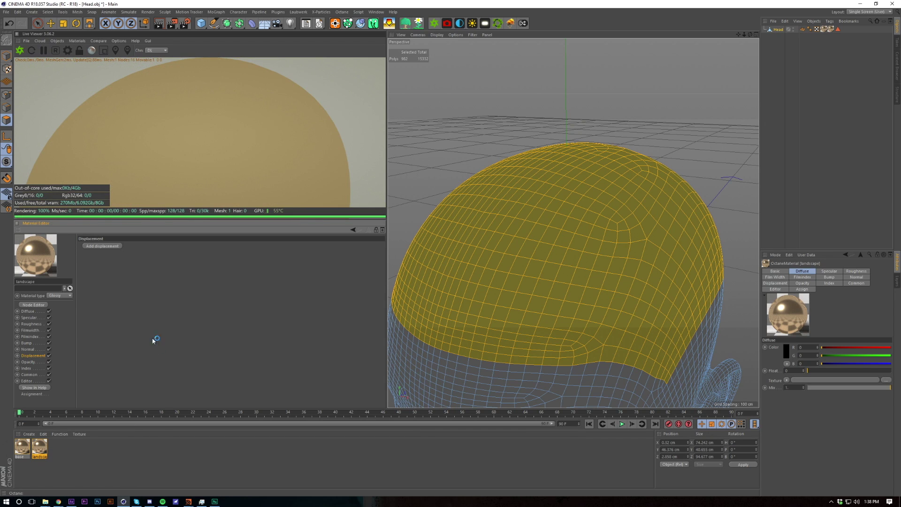
# - Paste the copied displacement shader into the displacement channel of the gold landscape material
pyautogui.click(102, 246)
pyautogui.click(102, 245)
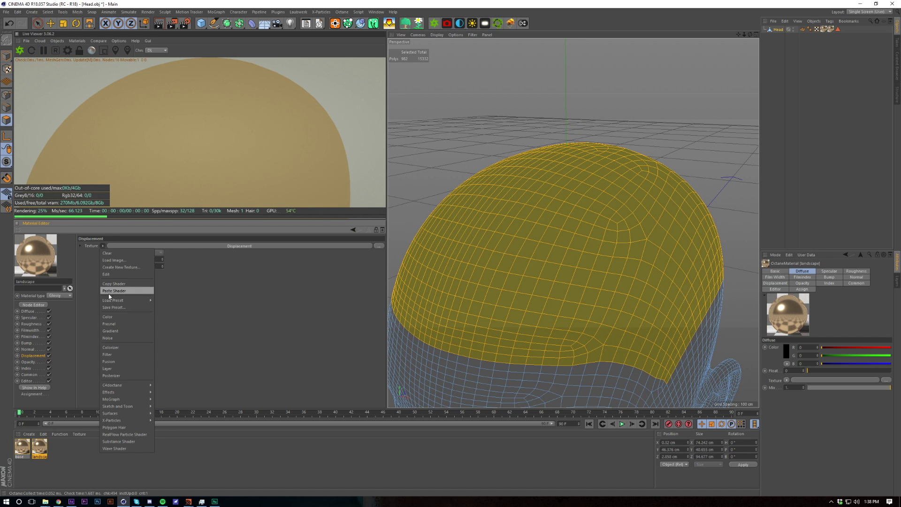
pyautogui.click(113, 291)
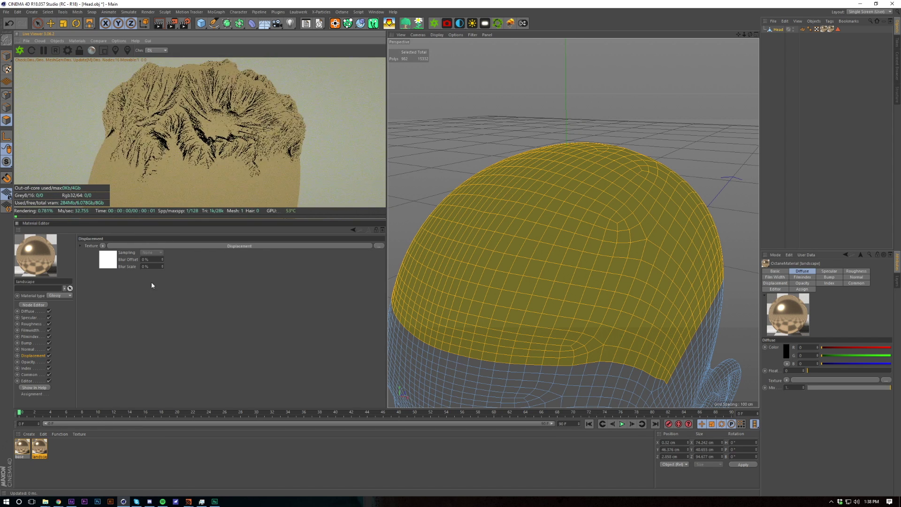
pyautogui.hotkey('ctrl', 'shift', 'z')
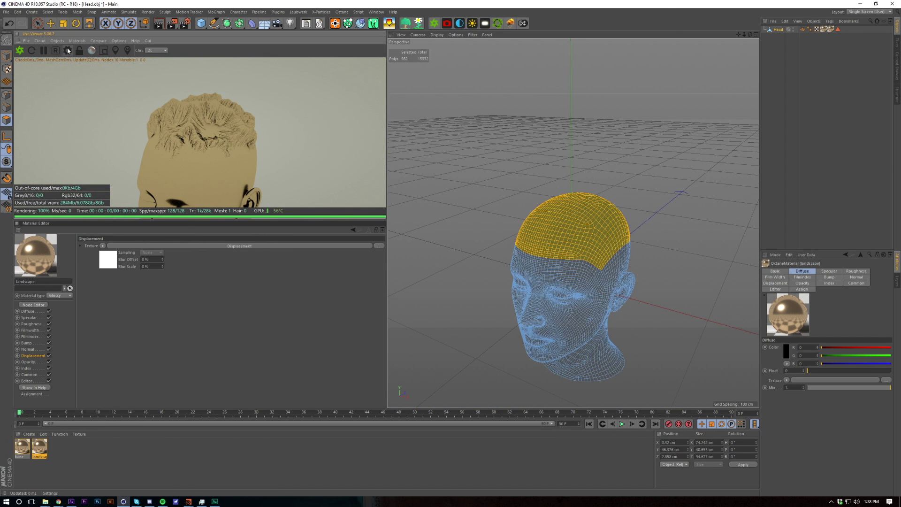
# - Switch the Octane render kernel to path tracing and view the whole gold head in the Live Viewer
pyautogui.click(67, 51)
pyautogui.click(34, 31)
pyautogui.click(41, 42)
pyautogui.press('Escape')
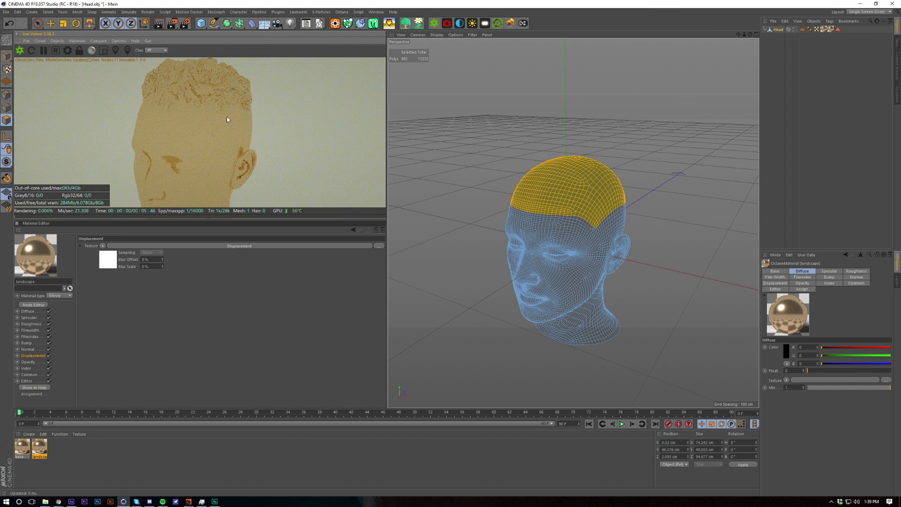
pyautogui.hotkey('ctrl', 'shift', 'z')
pyautogui.hotkey('ctrl', 'shift', 'z')
pyautogui.hotkey('ctrl', 'shift', 'z')
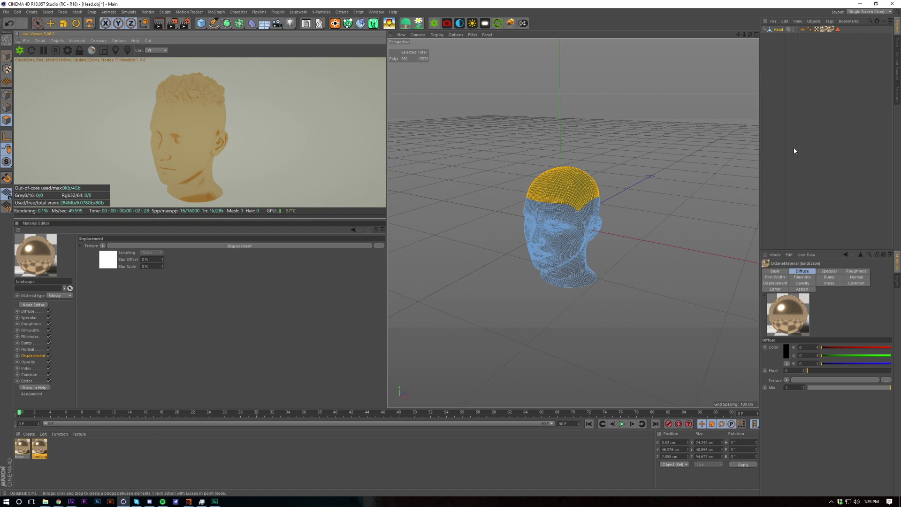
# - Deselect the head, add an Octane camera to the scene, and widen the object name column
pyautogui.click(832, 157)
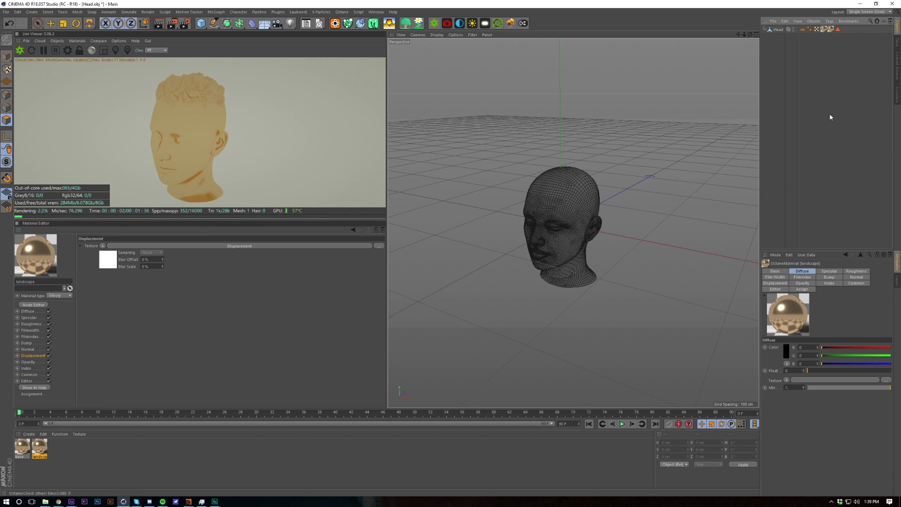
pyautogui.rightClick(773, 142)
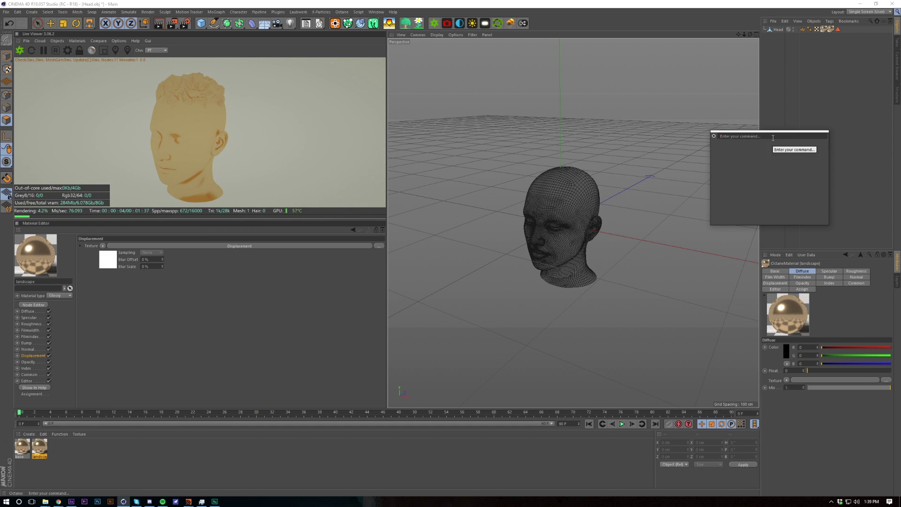
pyautogui.click(776, 150)
pyautogui.click(796, 29)
pyautogui.moveTo(798, 52); pyautogui.dragTo(815, 51)
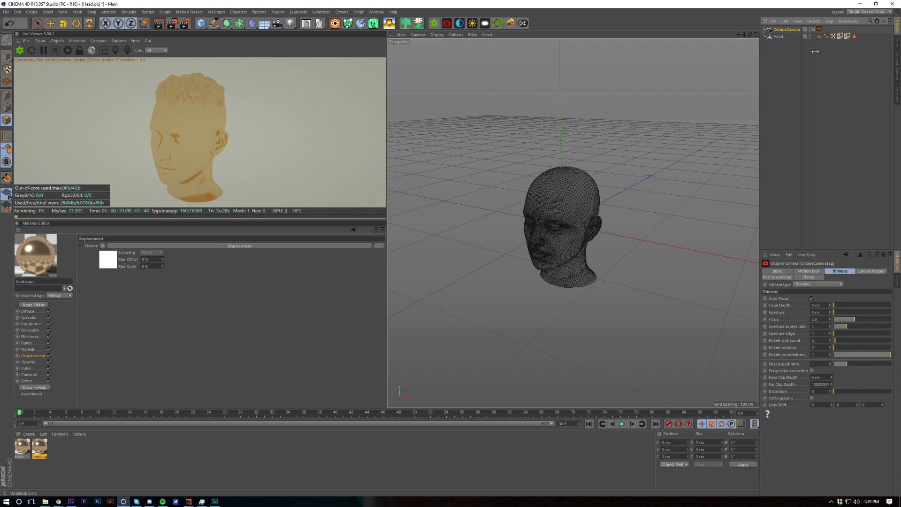
# - Add an Octane HDRI environment to the scene
pyautogui.click(77, 42)
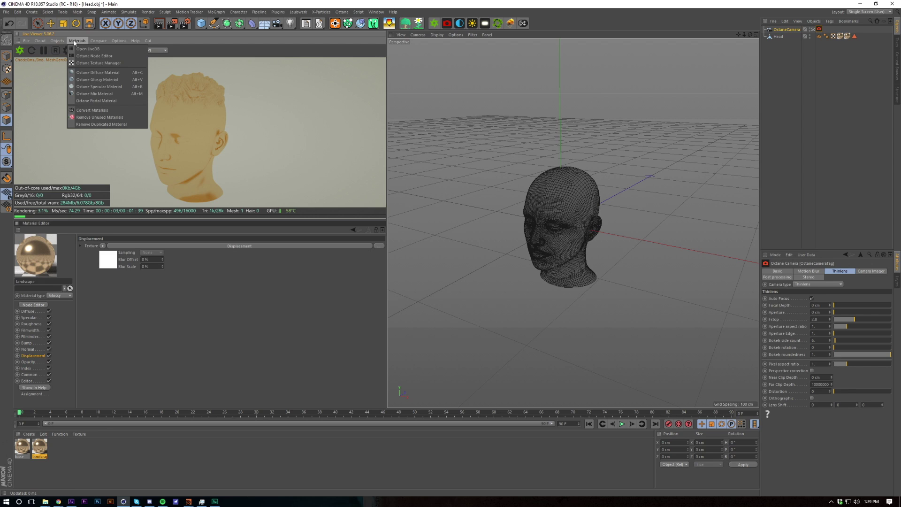
pyautogui.click(55, 41)
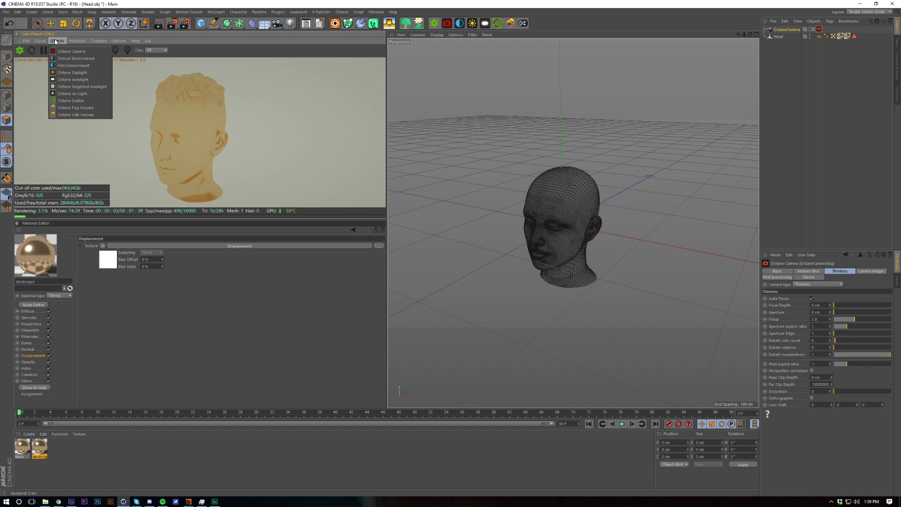
pyautogui.click(70, 65)
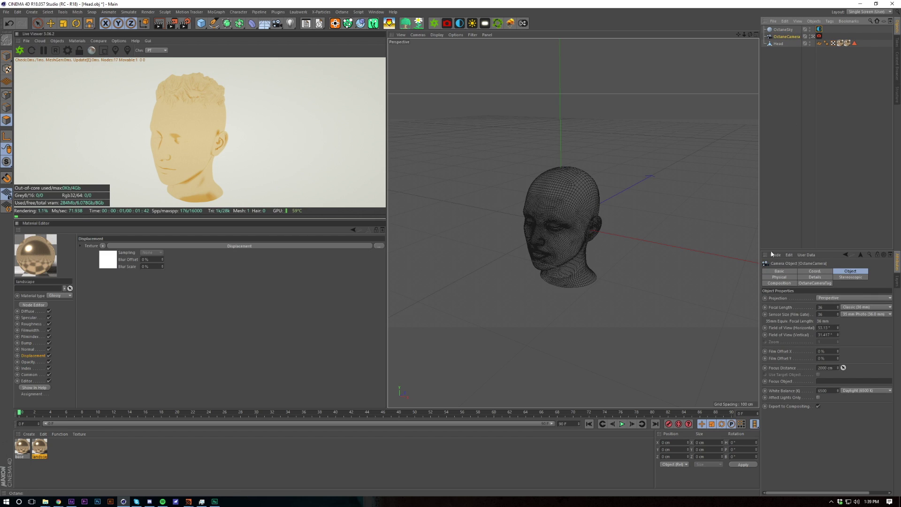
# - Center the Octane camera in front of the face by setting its X and Y position, heading and pitch to 0
pyautogui.click(818, 272)
pyautogui.doubleClick(788, 299)
pyautogui.write('0')
pyautogui.press('Tab')
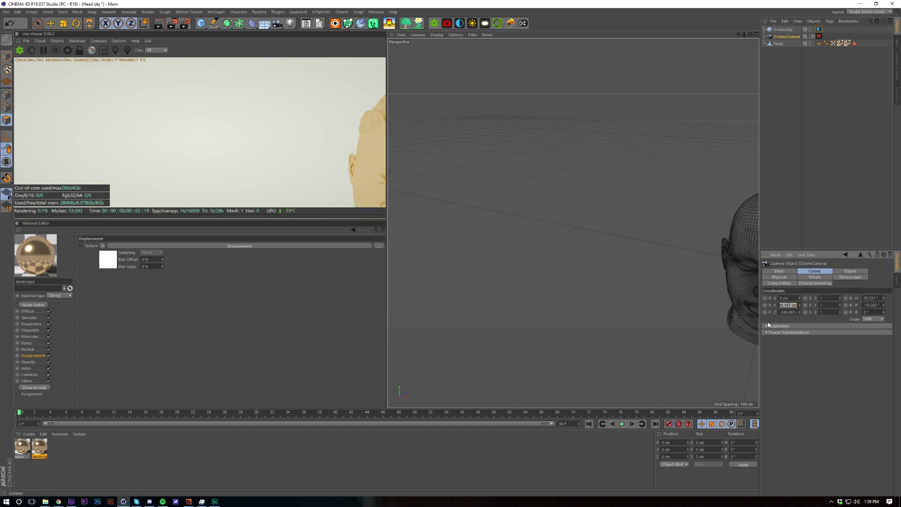
pyautogui.write('0')
pyautogui.press('Tab')
pyautogui.press('Tab')
pyautogui.press('Tab')
pyautogui.press('Tab')
pyautogui.press('Tab')
pyautogui.write('0')
pyautogui.press('Tab')
pyautogui.write('0')
pyautogui.press('Return')
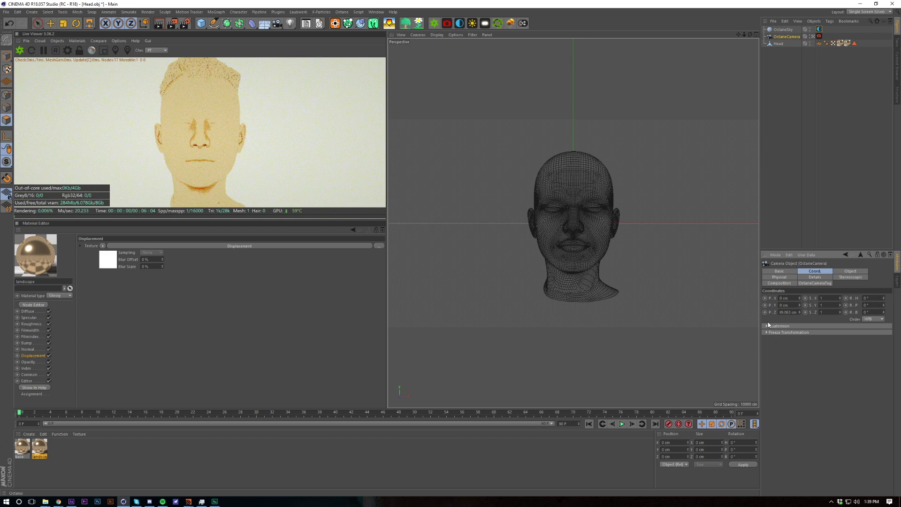
# - Pull the Octane camera farther back from the head and widen the area showing the scene objects and attributes
pyautogui.moveTo(744, 35); pyautogui.dragTo(711, 34)
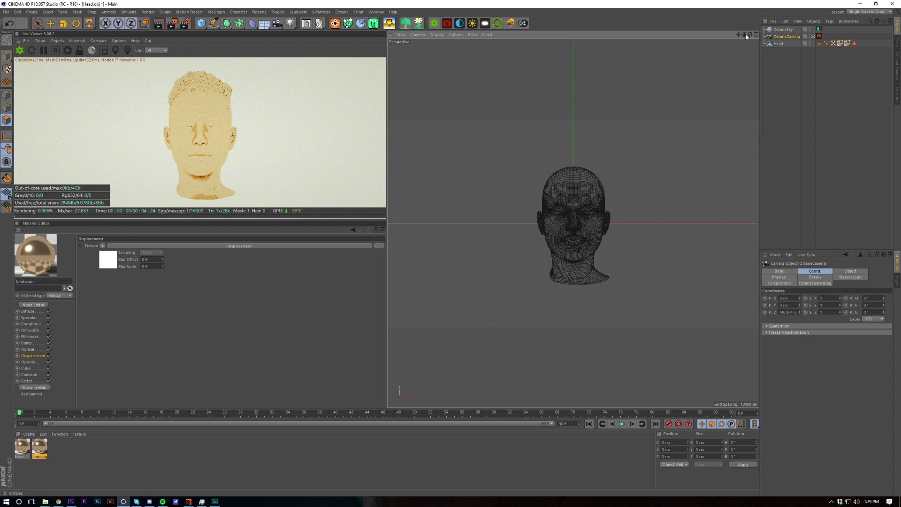
pyautogui.click(818, 36)
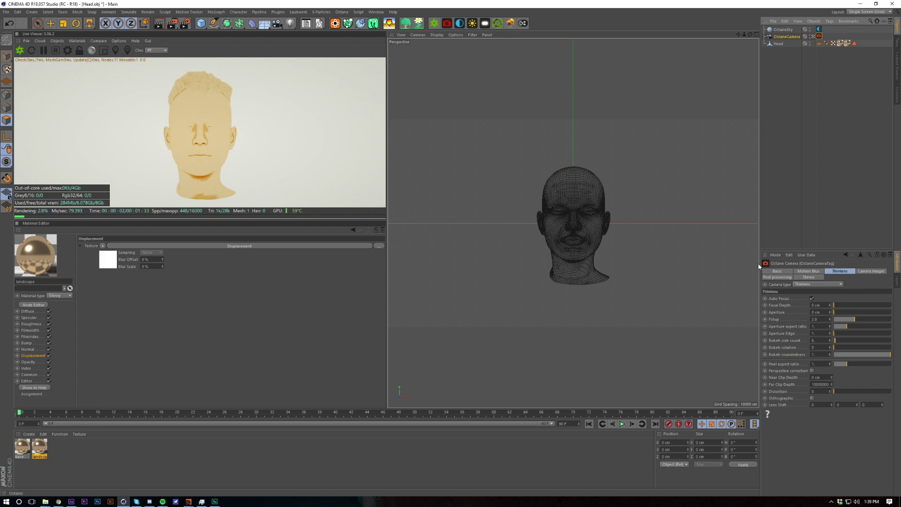
pyautogui.moveTo(759, 266); pyautogui.dragTo(709, 259)
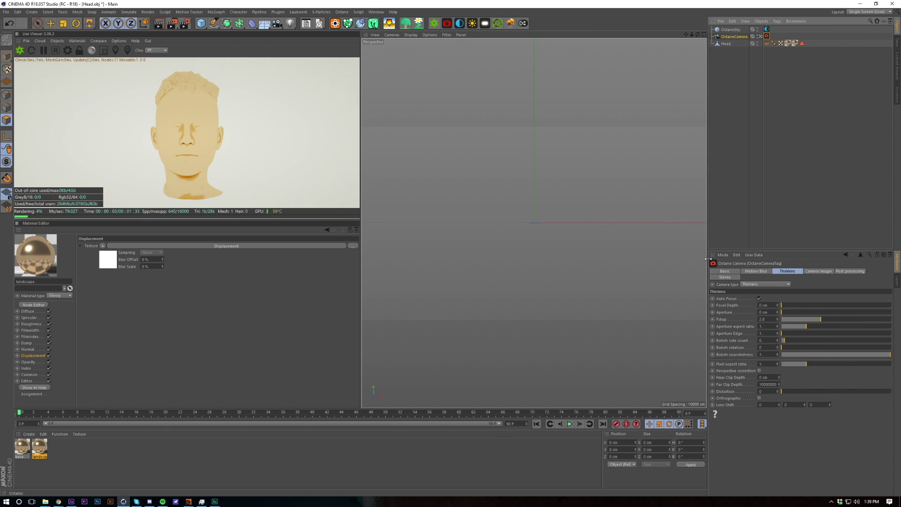
pyautogui.click(794, 218)
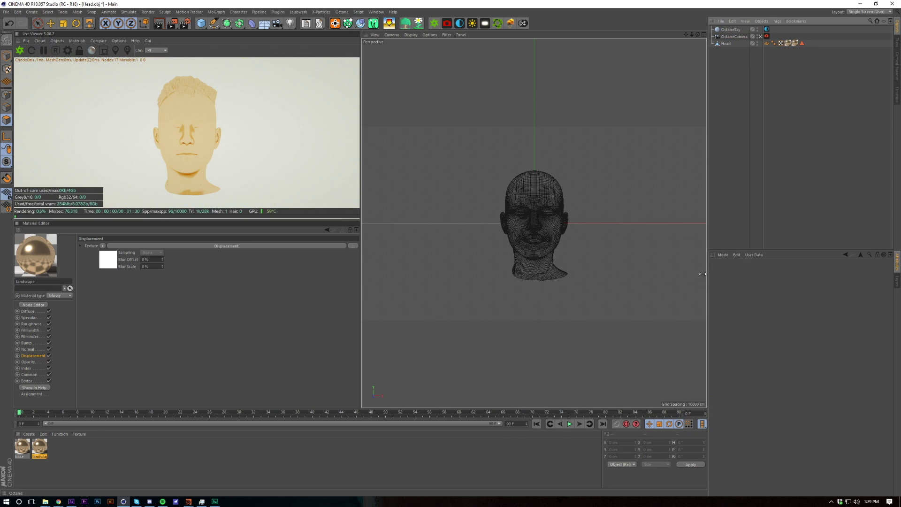
# - Load studio008.hdr from the HDRI pack folder into the Octane sky environment's image texture
pyautogui.click(767, 30)
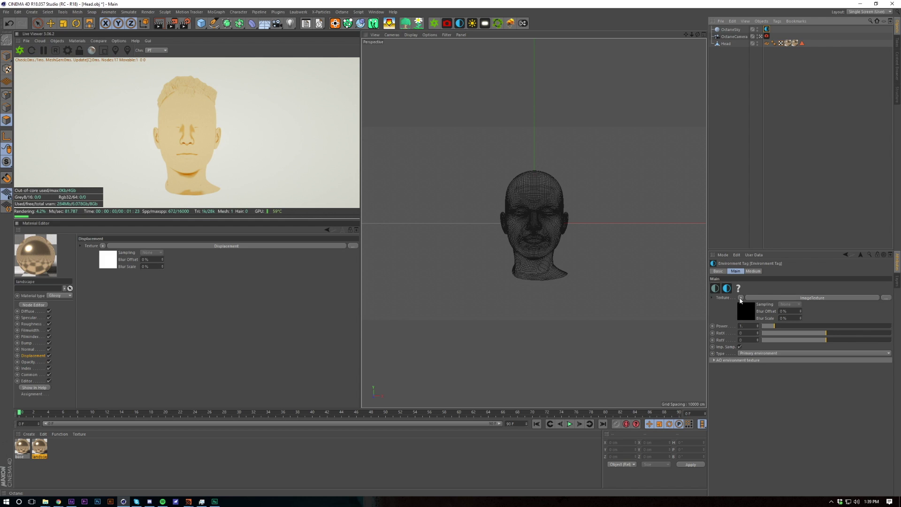
pyautogui.press('super+e')
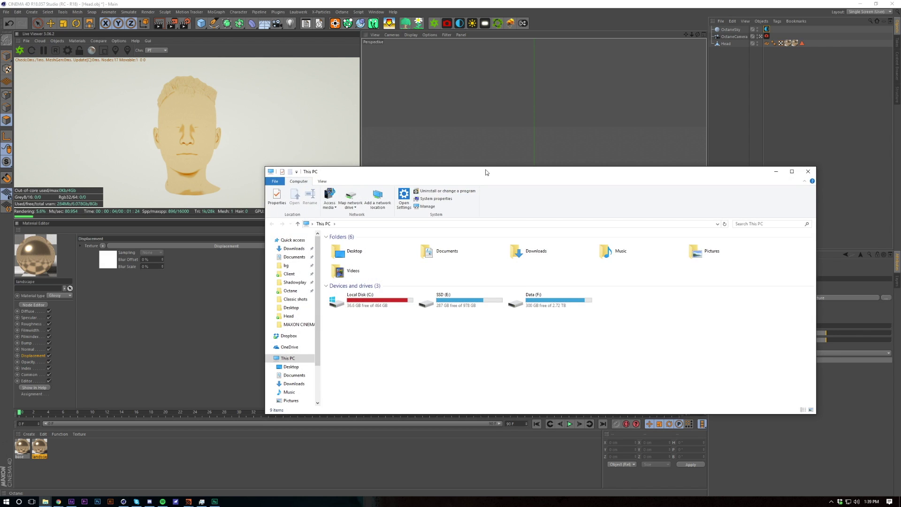
pyautogui.moveTo(485, 171); pyautogui.dragTo(900, 122)
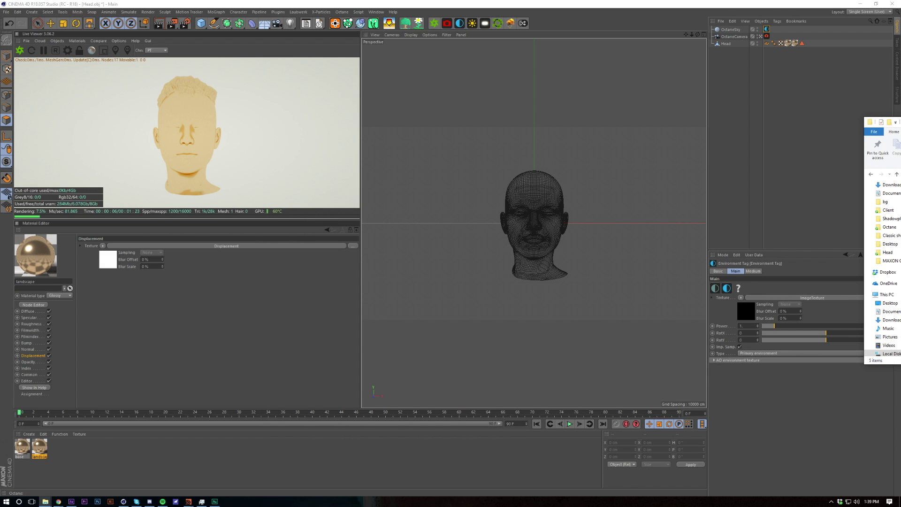
pyautogui.moveTo(898, 123); pyautogui.dragTo(346, 124)
pyautogui.click(740, 322)
pyautogui.hotkey('alt', 'Tab')
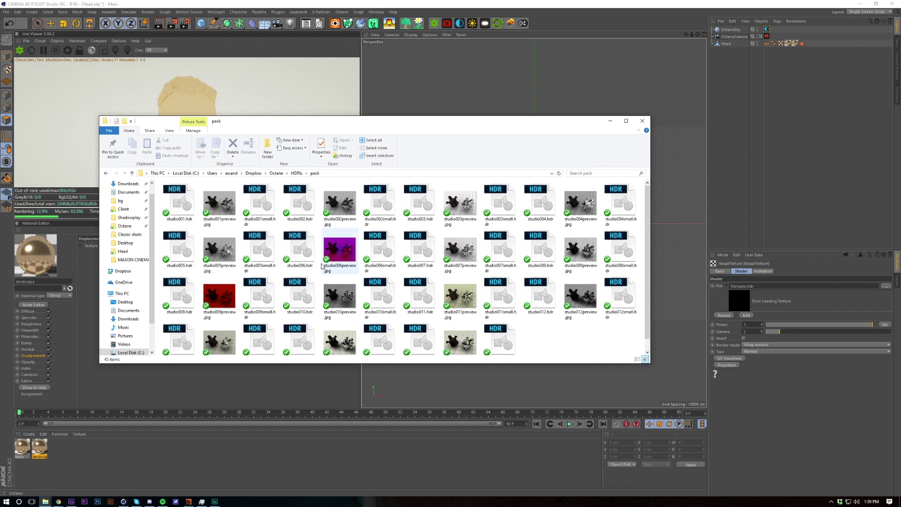
pyautogui.moveTo(541, 249); pyautogui.dragTo(739, 300)
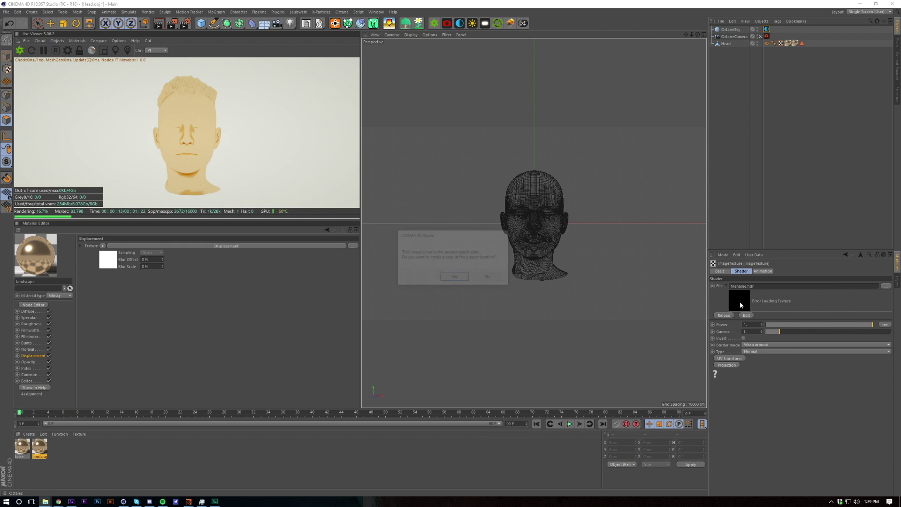
pyautogui.press('Return')
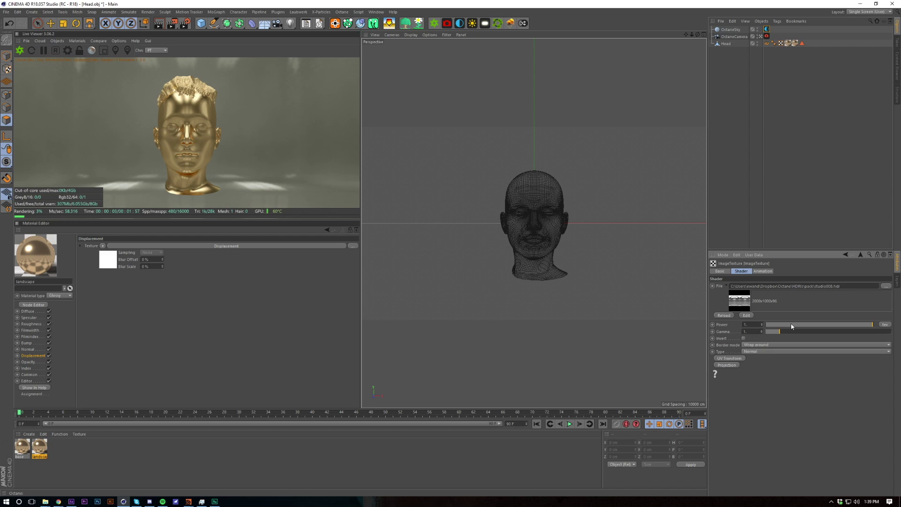
# - Set the HDRI image texture's type to Float, its power to about 0.15 and its gamma to about 2.07
pyautogui.click(763, 352)
pyautogui.click(763, 354)
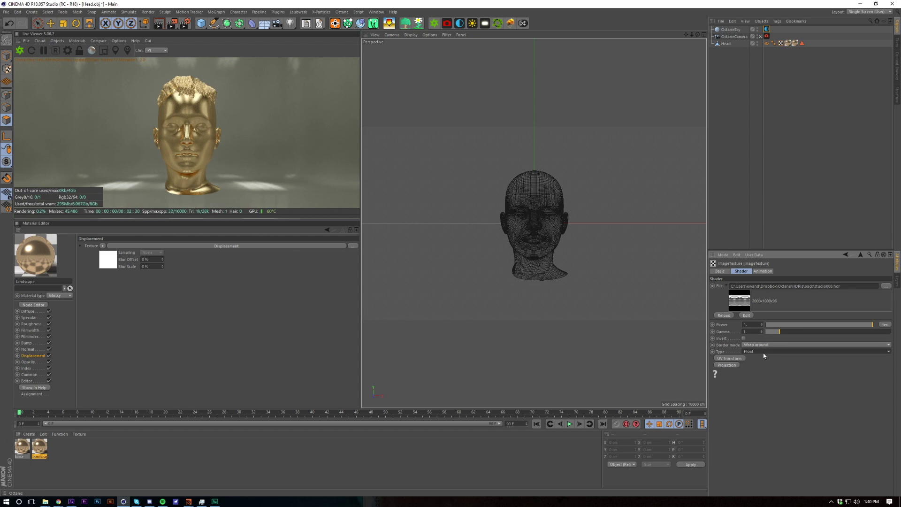
pyautogui.moveTo(793, 324); pyautogui.dragTo(811, 337)
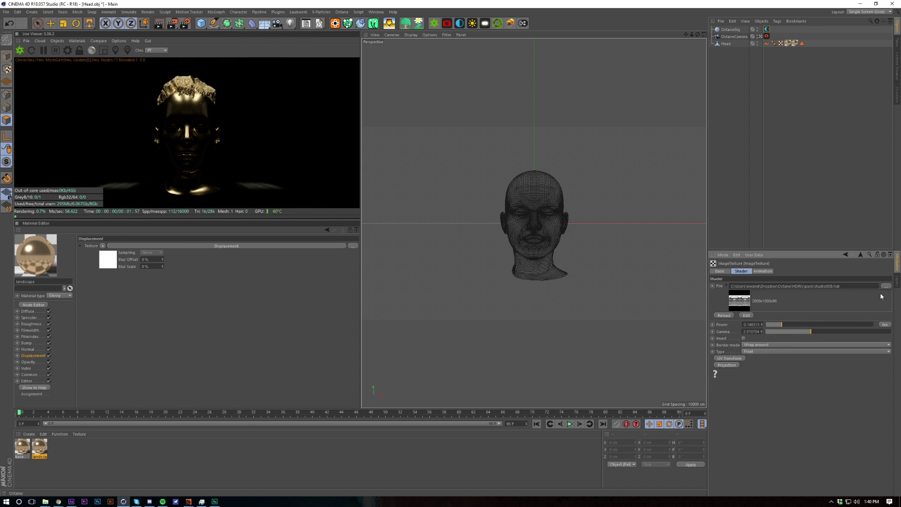
# - Adjust the HDRI environment's Y rotation to reposition the reflections on the gold face
pyautogui.click(860, 255)
pyautogui.moveTo(826, 340); pyautogui.dragTo(796, 333)
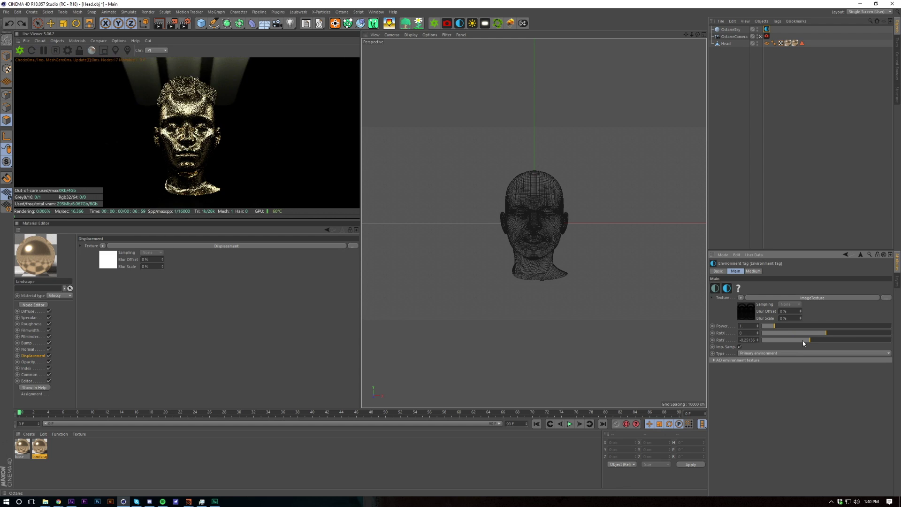
pyautogui.hotkey('ctrl', 'z')
pyautogui.moveTo(810, 340); pyautogui.dragTo(781, 348)
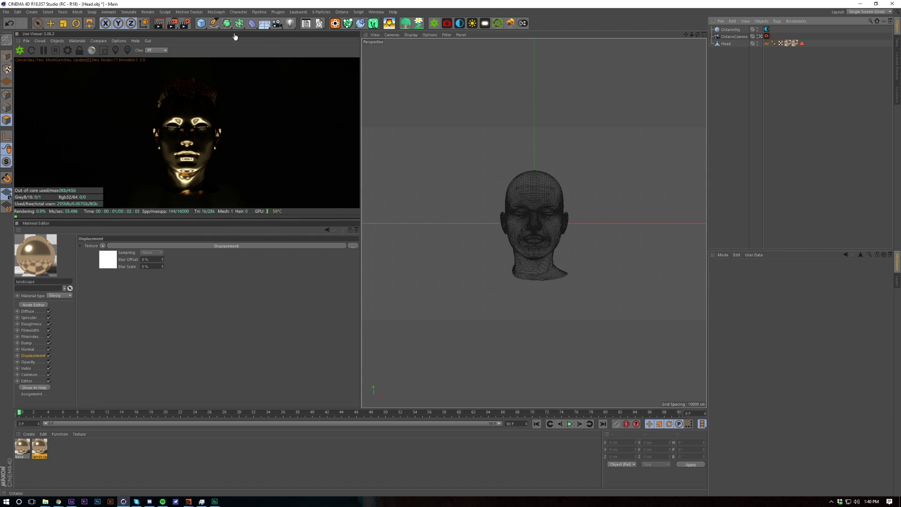
# - Add an Octane area light and reshape it into a smaller, rotated panel beside the head
pyautogui.click(485, 23)
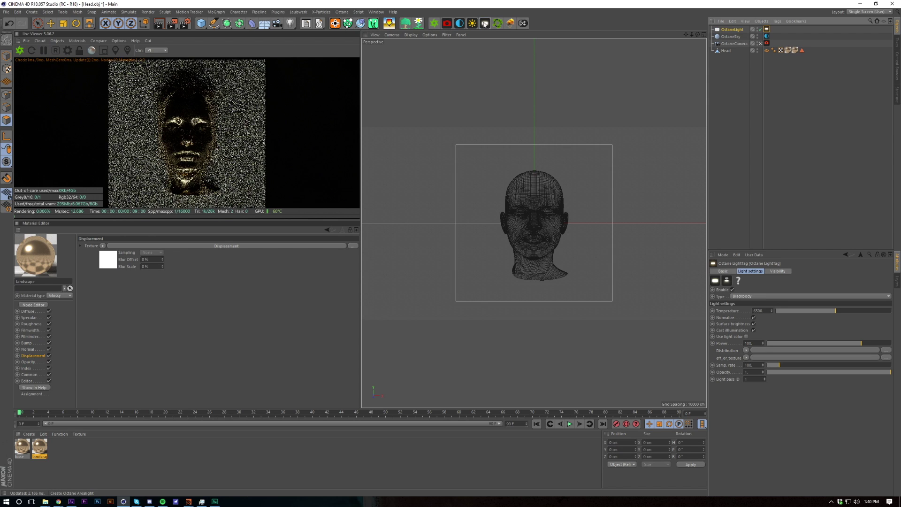
pyautogui.click(728, 30)
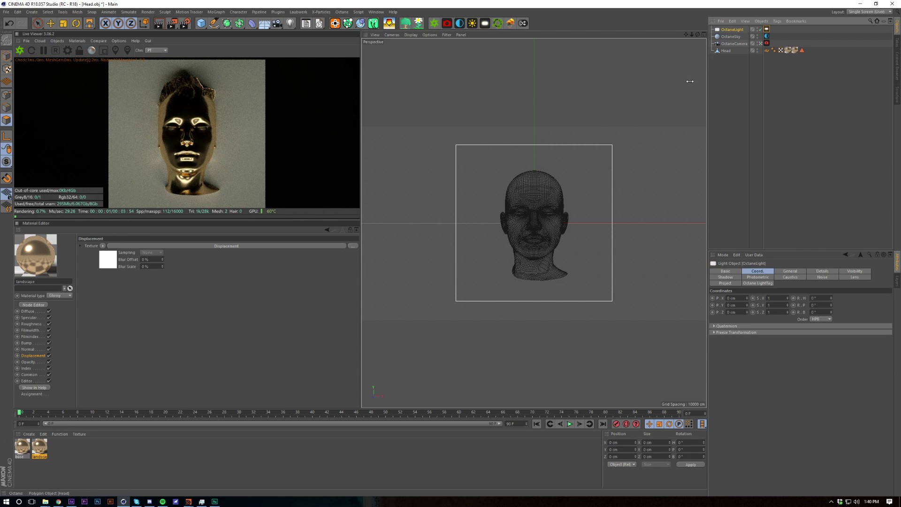
pyautogui.press('r')
pyautogui.moveTo(514, 224); pyautogui.dragTo(649, 214)
pyautogui.press('t')
pyautogui.moveTo(624, 253); pyautogui.dragTo(693, 214)
# - Move the area light above and beside the head and tilt it down toward the scalp
pyautogui.press('e')
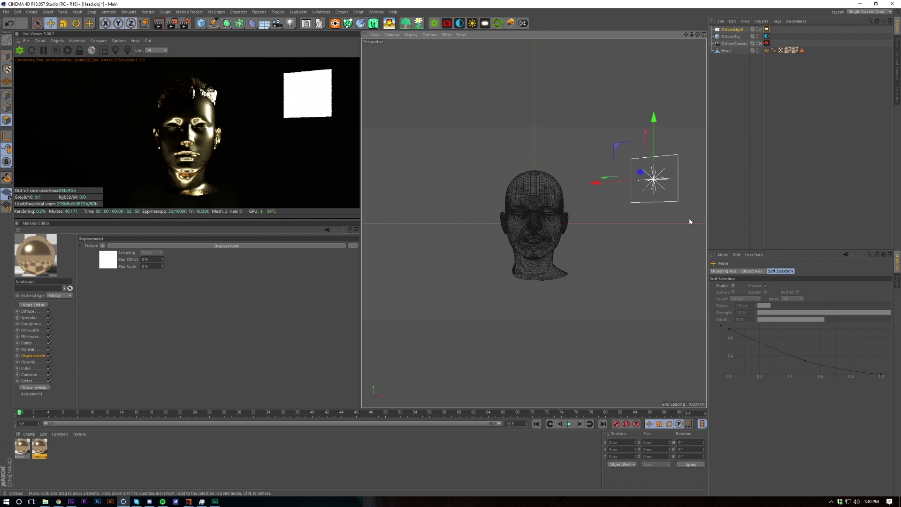
pyautogui.moveTo(601, 183); pyautogui.dragTo(518, 186)
pyautogui.moveTo(588, 210); pyautogui.dragTo(629, 181)
pyautogui.press('r')
pyautogui.moveTo(613, 141); pyautogui.dragTo(589, 165)
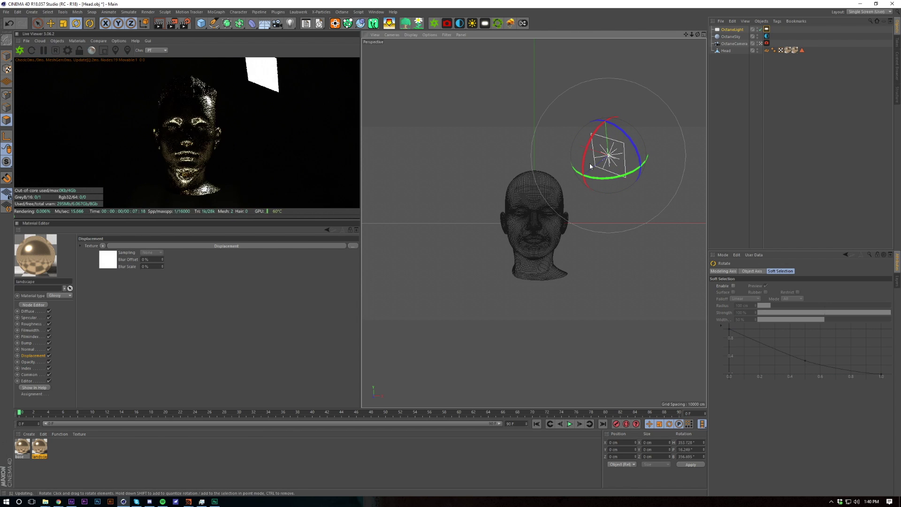
# - Set the area light's general visibility to about 0.16 and turn off its camera visibility
pyautogui.click(766, 29)
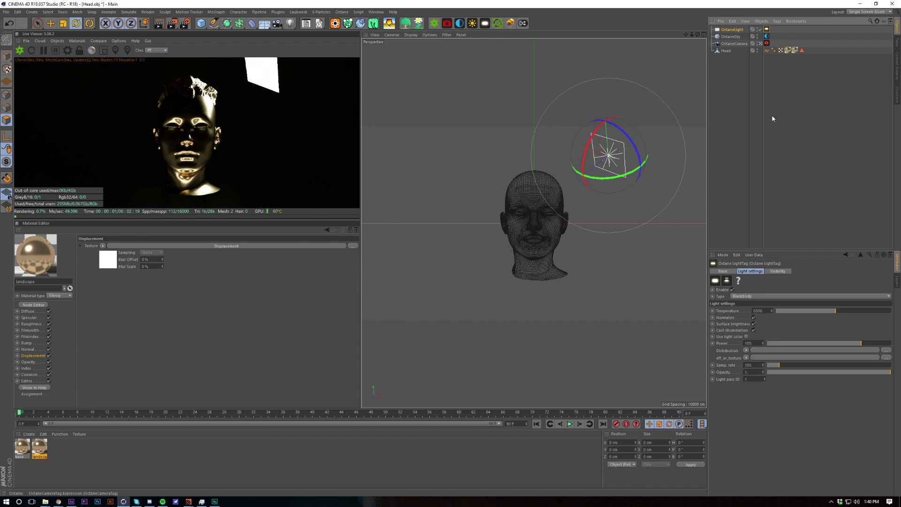
pyautogui.click(778, 271)
pyautogui.click(792, 324)
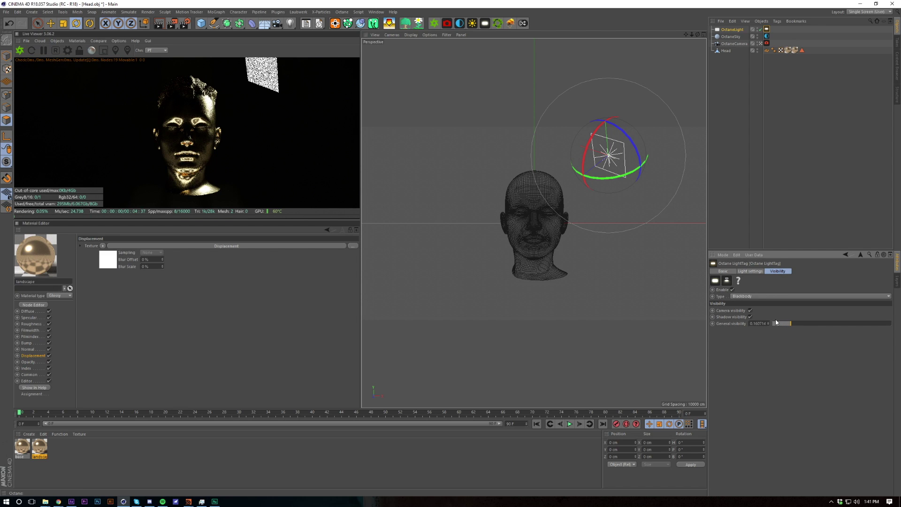
pyautogui.click(750, 311)
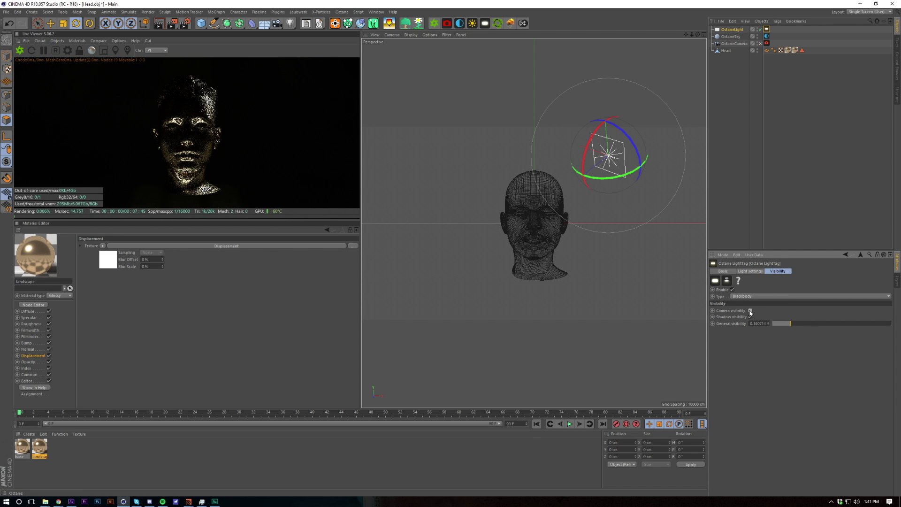
# - Lower the area light's power, trying 25 and settling on 12
pyautogui.click(751, 271)
pyautogui.doubleClick(759, 343)
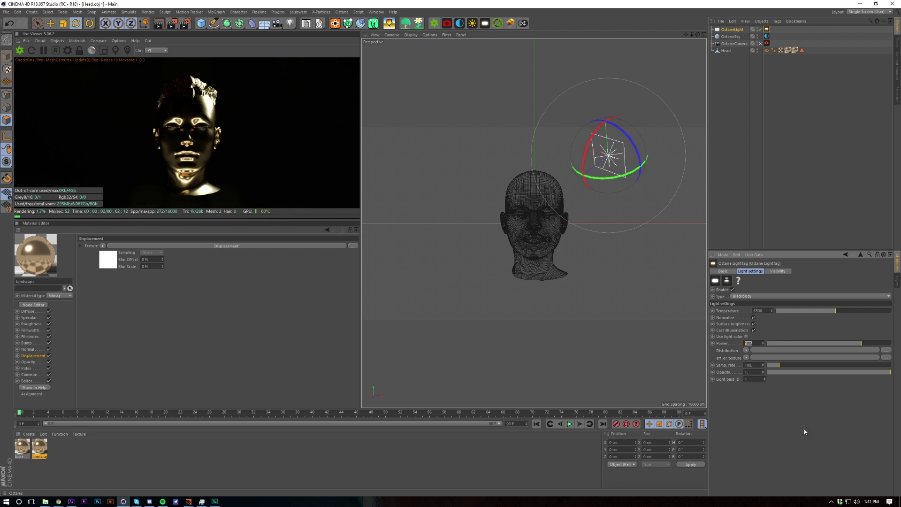
pyautogui.write('25')
pyautogui.press('Return')
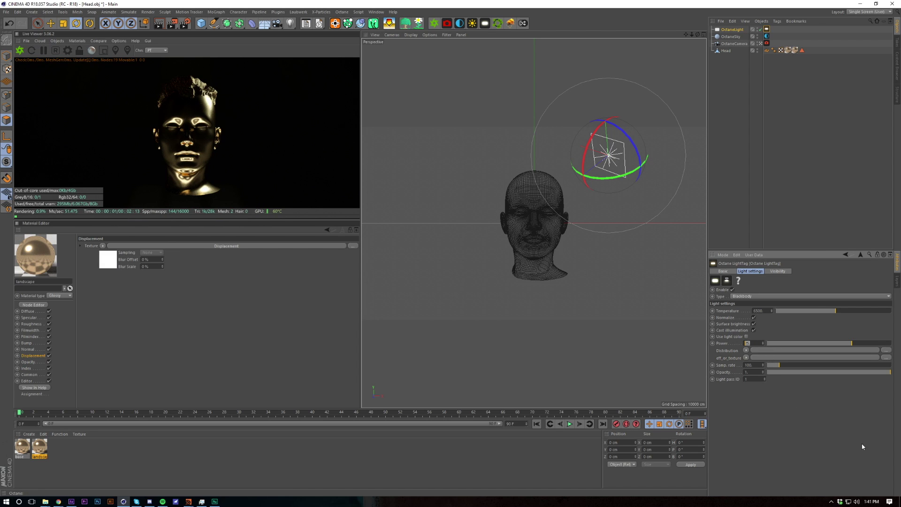
pyautogui.doubleClick(759, 342)
pyautogui.write('12')
pyautogui.press('Return')
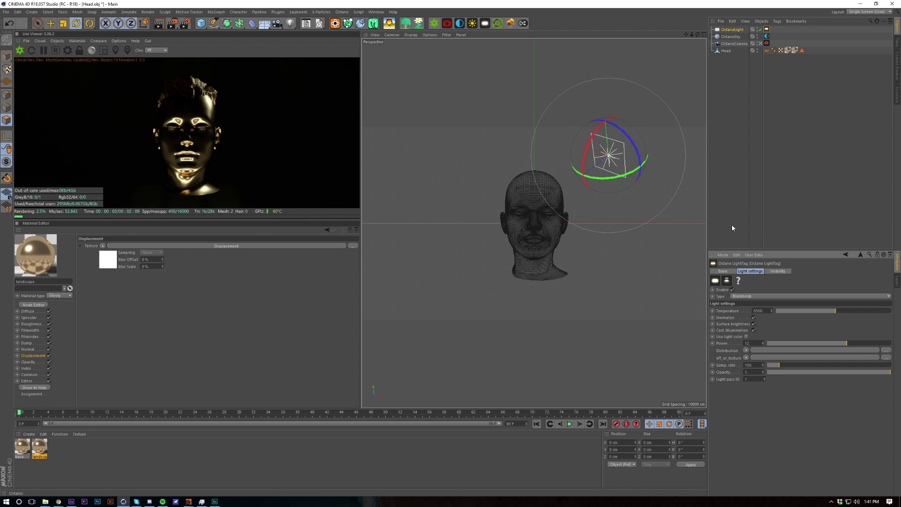
# - Add a second Octane area light as a tall narrow strip on the head's other side, at X about -120.7 cm and heading -26°
pyautogui.click(782, 186)
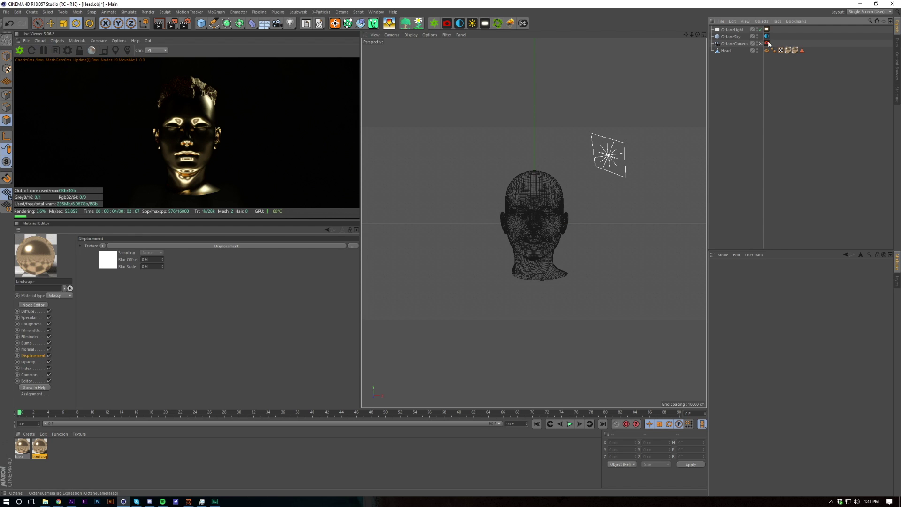
pyautogui.click(726, 29)
pyautogui.press('e')
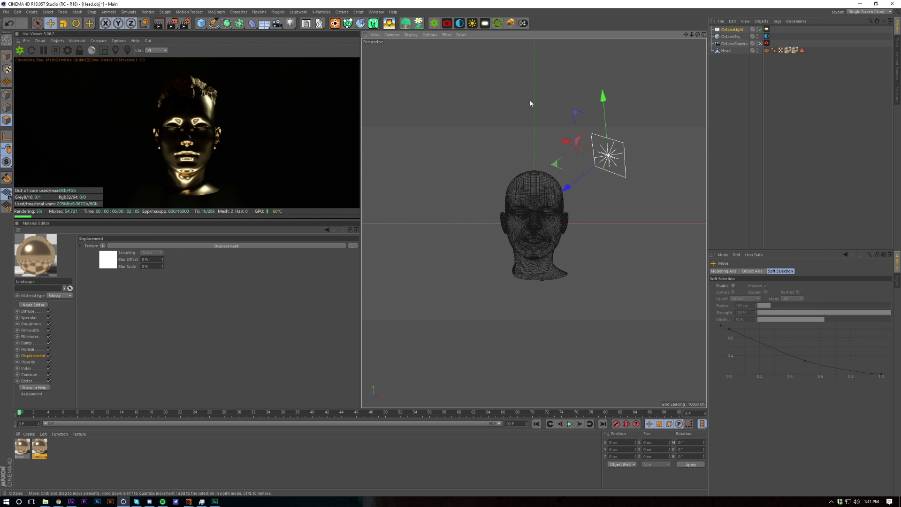
pyautogui.click(485, 22)
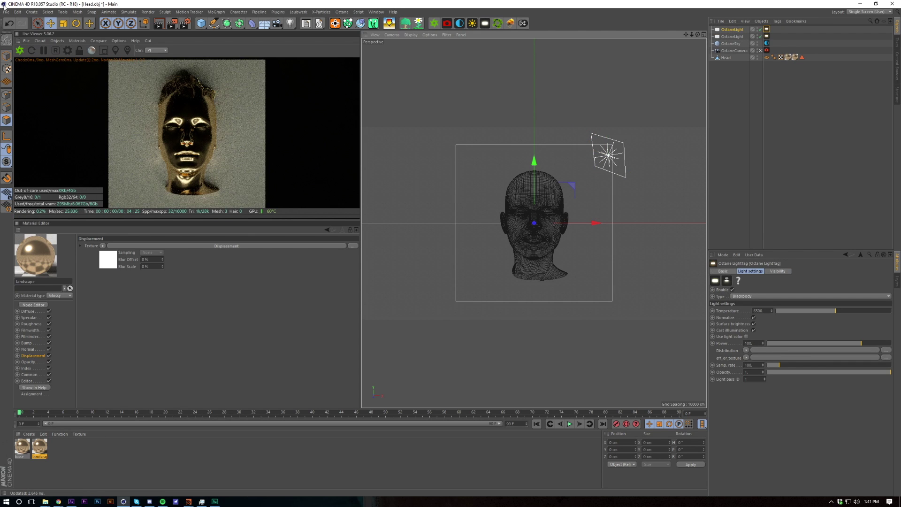
pyautogui.moveTo(612, 223); pyautogui.dragTo(445, 227)
pyautogui.press('e')
pyautogui.press('r')
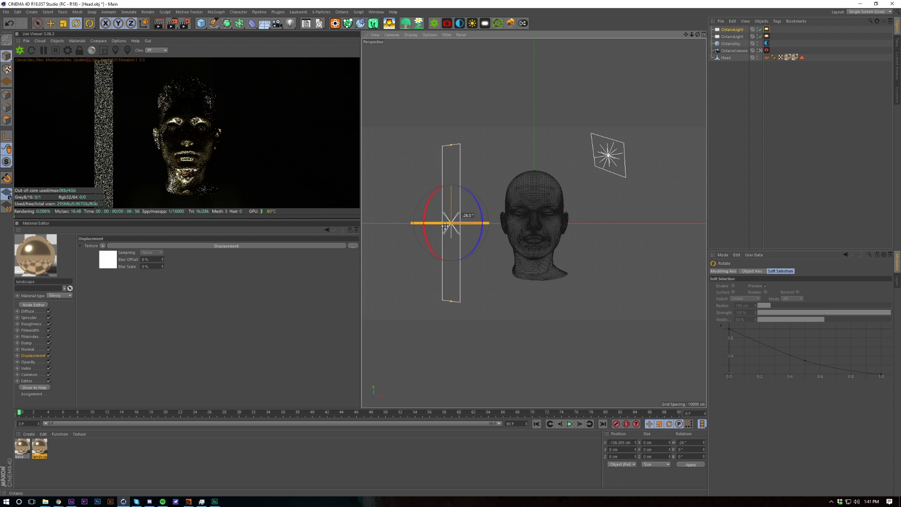
pyautogui.press('e')
pyautogui.moveTo(510, 219); pyautogui.dragTo(499, 222)
# - Set the strip light's general visibility to about 0.196 and disable its camera visibility
pyautogui.click(767, 30)
pyautogui.click(779, 271)
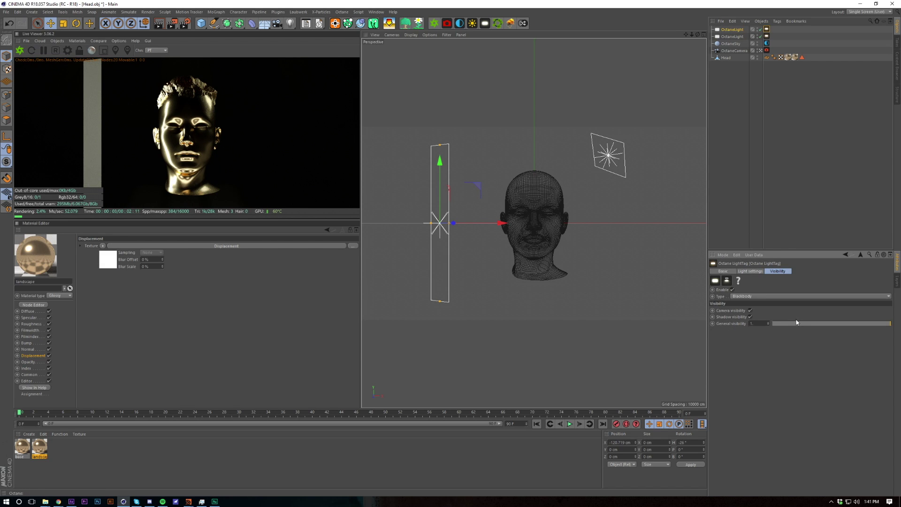
pyautogui.click(795, 323)
pyautogui.click(750, 310)
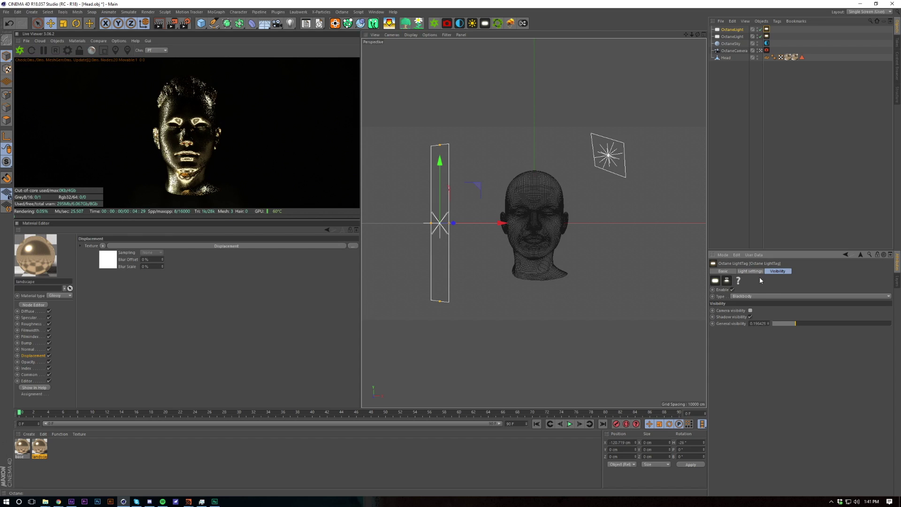
# - Set the strip light's power to 15
pyautogui.click(760, 273)
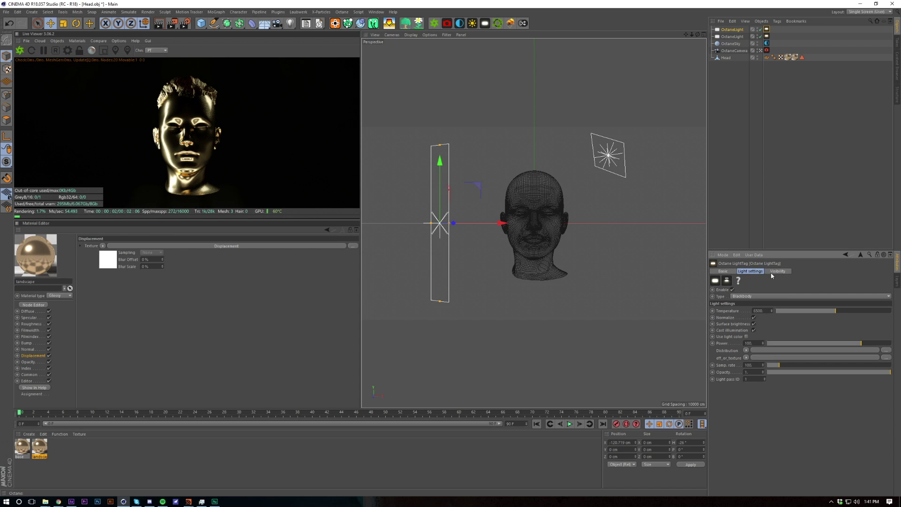
pyautogui.moveTo(752, 342); pyautogui.dragTo(654, 352)
pyautogui.write('15')
pyautogui.press('Return')
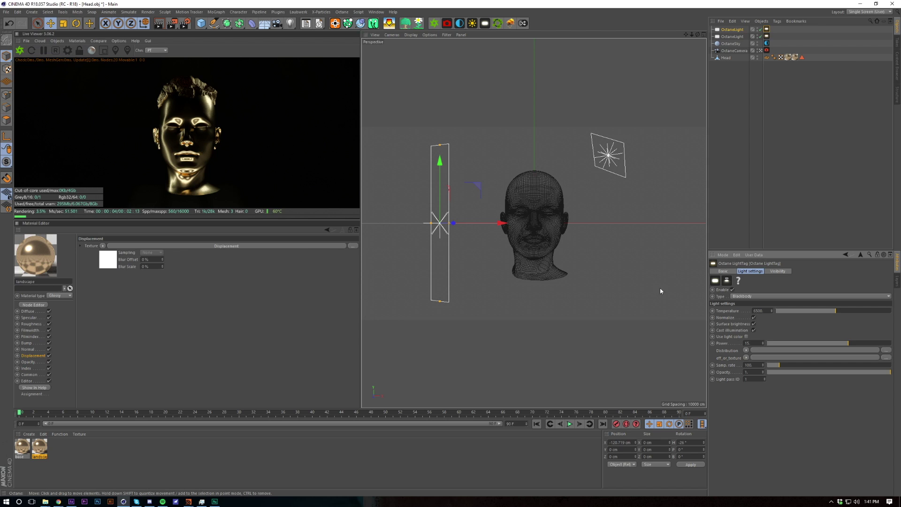
# - Set the level of detail of the landscape material's displacement to 8192x8192
pyautogui.click(766, 50)
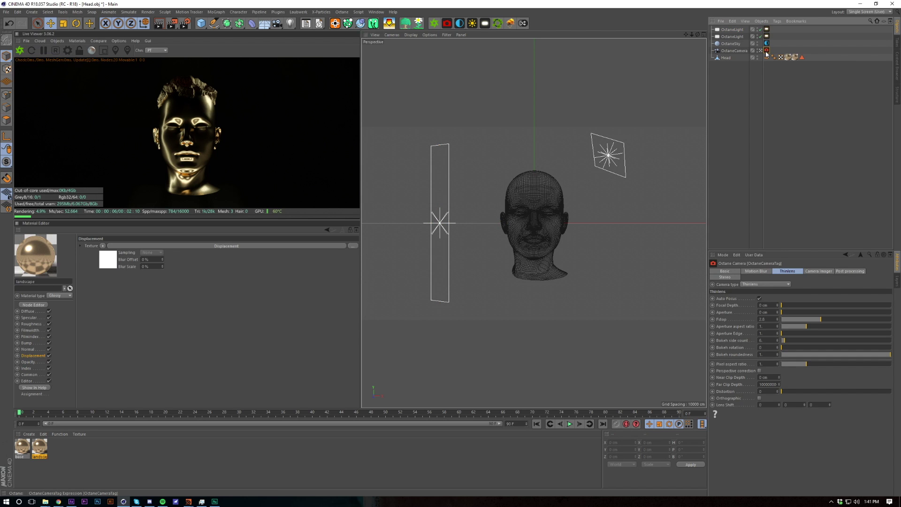
pyautogui.click(41, 443)
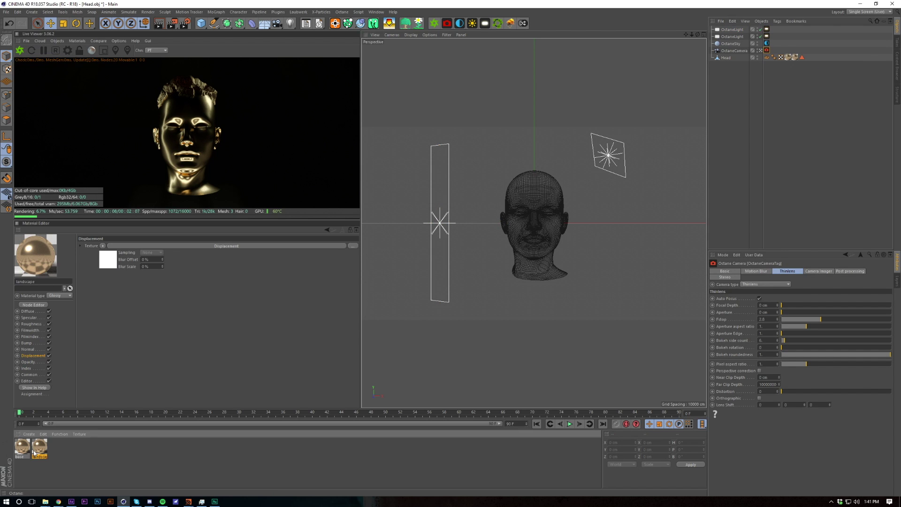
pyautogui.click(108, 267)
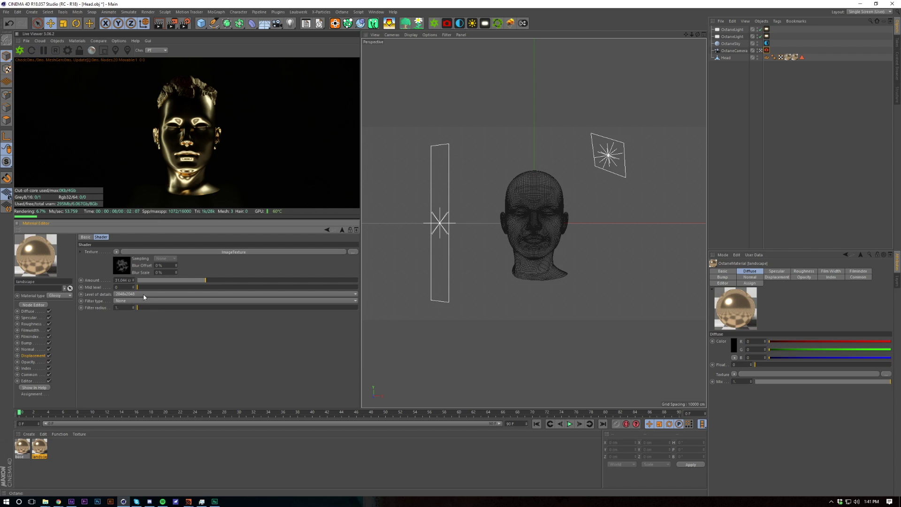
pyautogui.click(143, 294)
pyautogui.click(233, 354)
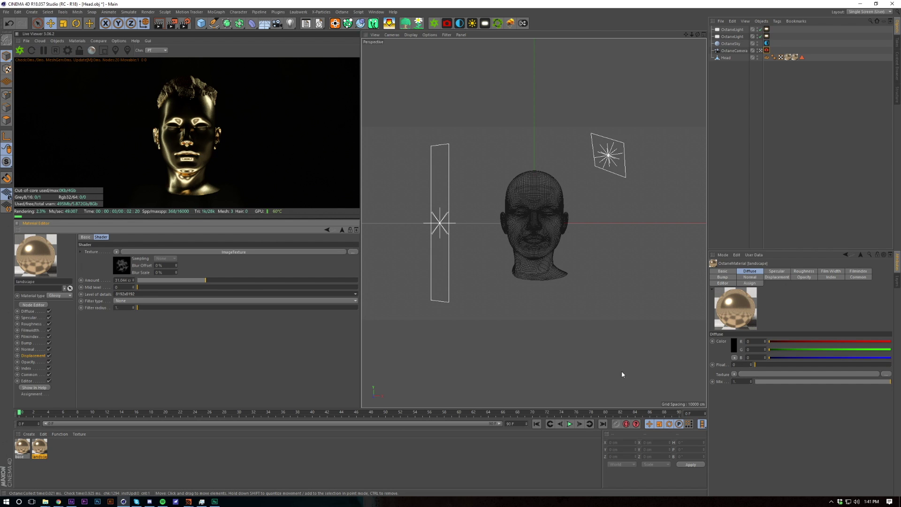
# - Set the hotpixel removal to 0.7 in the Octane camera's imager settings
pyautogui.click(766, 50)
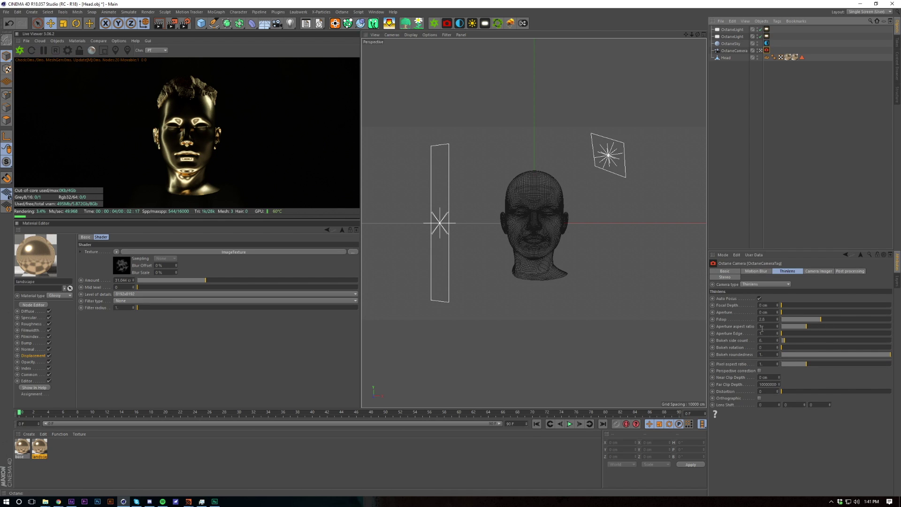
pyautogui.click(821, 273)
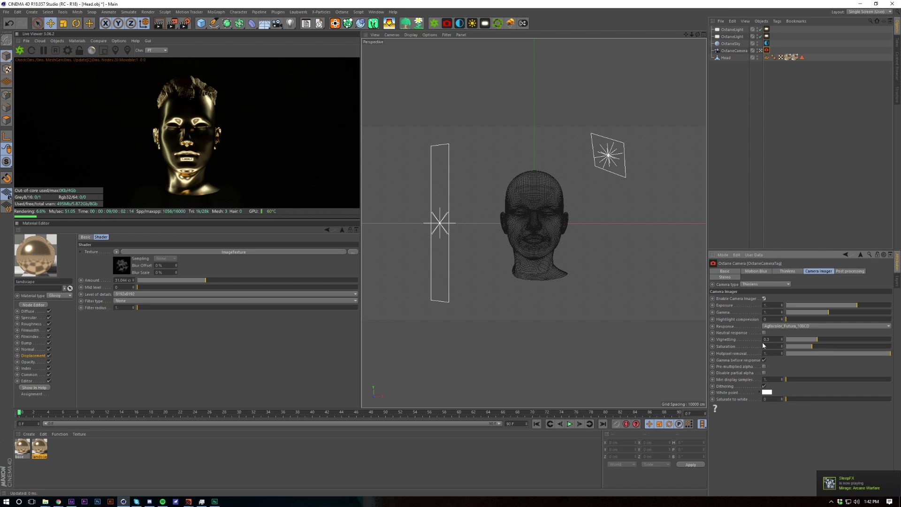
pyautogui.click(779, 327)
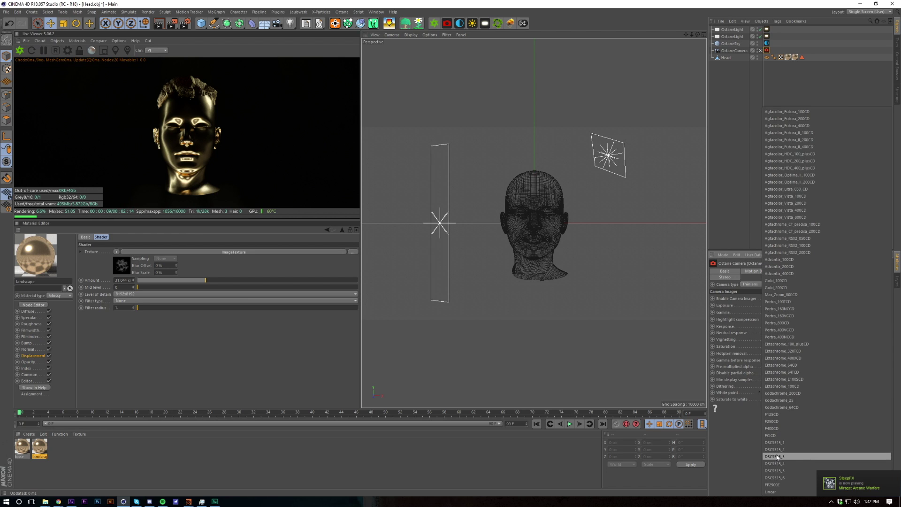
pyautogui.click(786, 450)
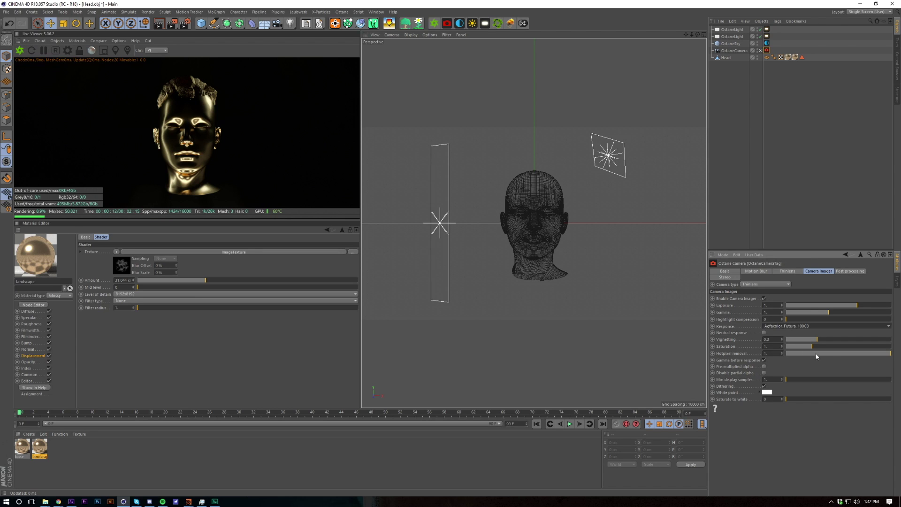
pyautogui.moveTo(770, 353); pyautogui.dragTo(670, 368)
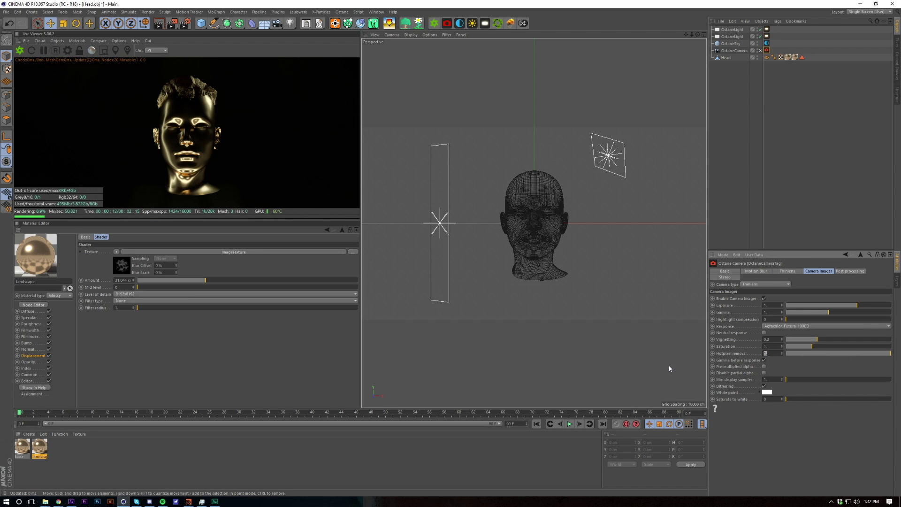
pyautogui.write('0.7')
pyautogui.press('Return')
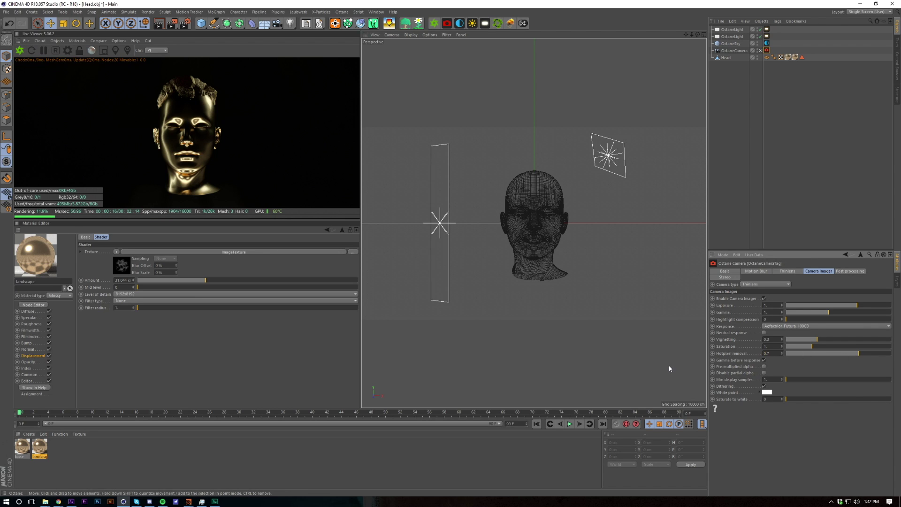
# - Set the camera imager's vignetting to 0 and its response to DSCS315_2
pyautogui.click(786, 339)
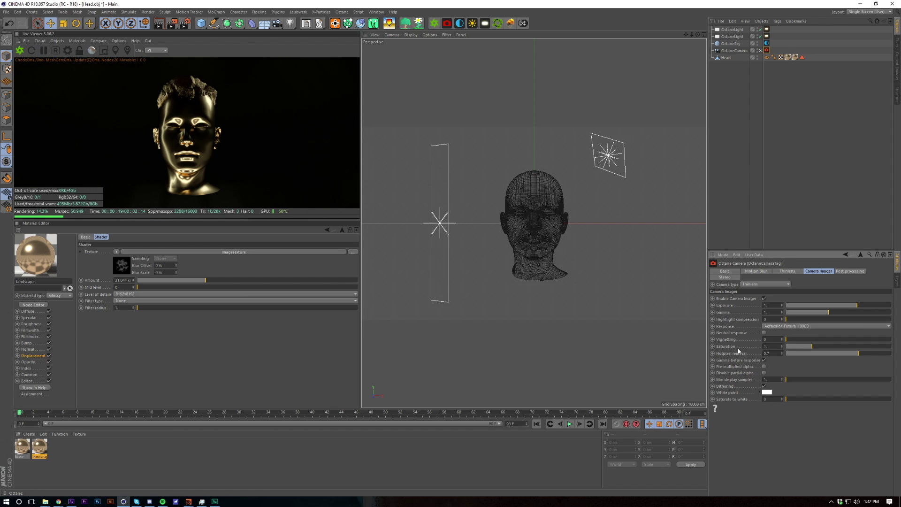
pyautogui.click(779, 325)
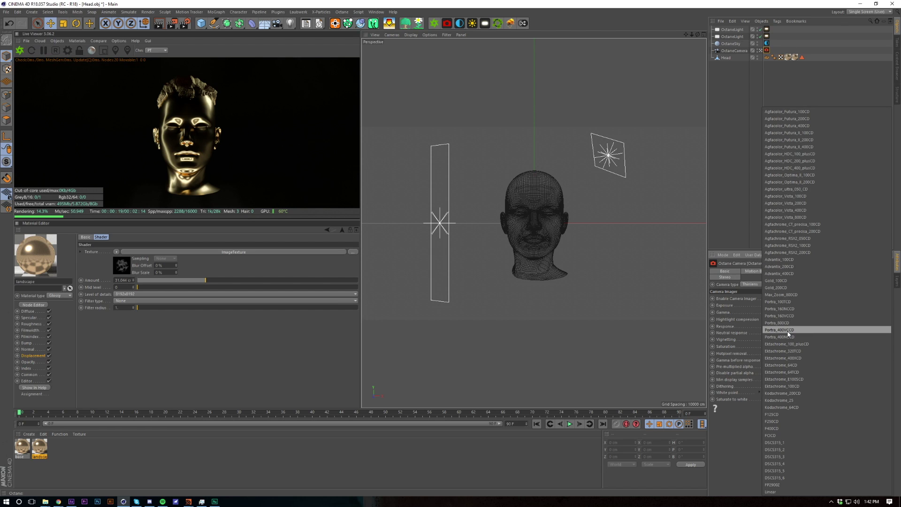
pyautogui.click(790, 449)
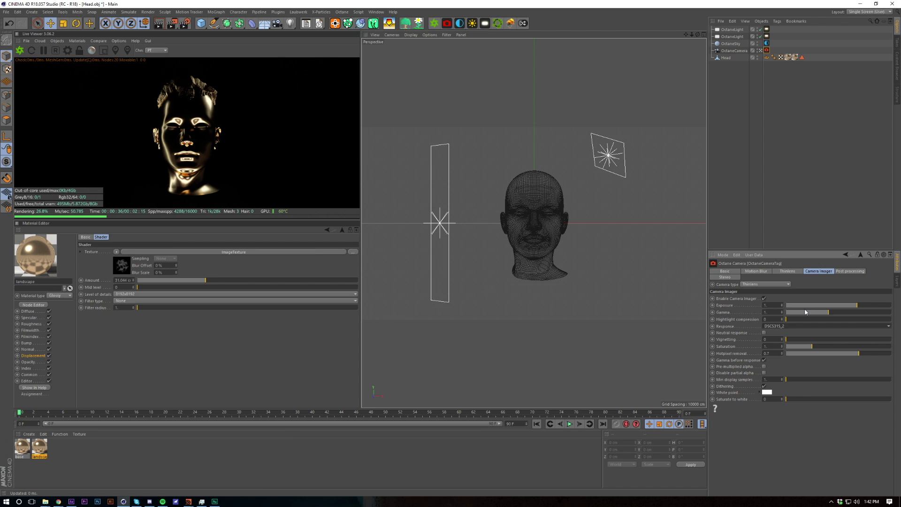
pyautogui.click(82, 472)
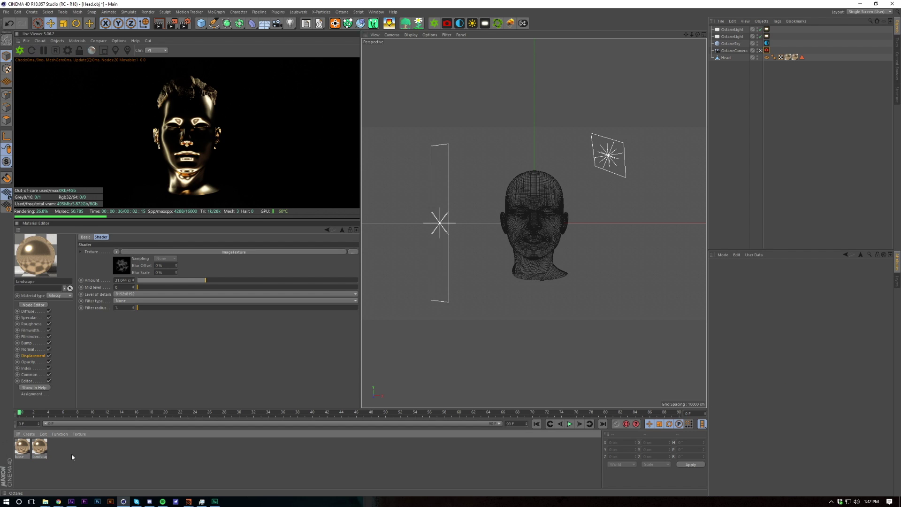
# - Examine the base material's diffuse channel and the head's stored scalp polygon selection
pyautogui.click(23, 447)
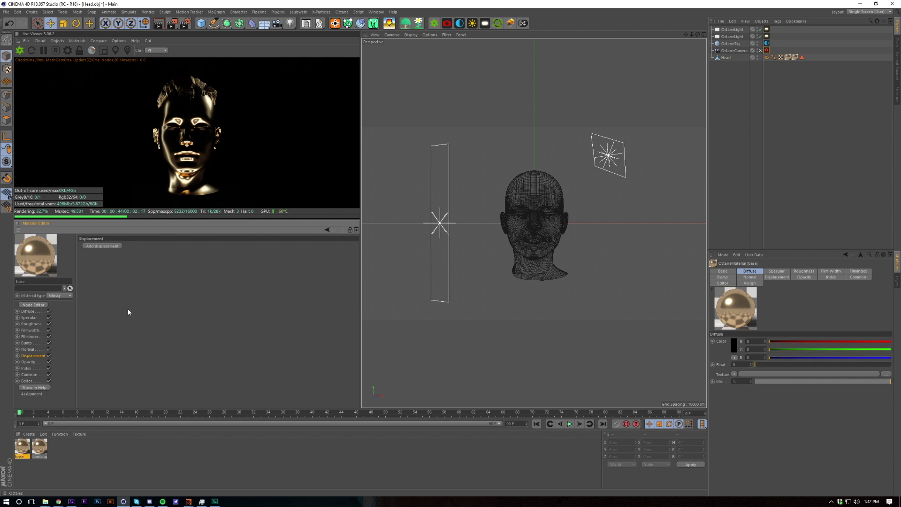
pyautogui.click(27, 312)
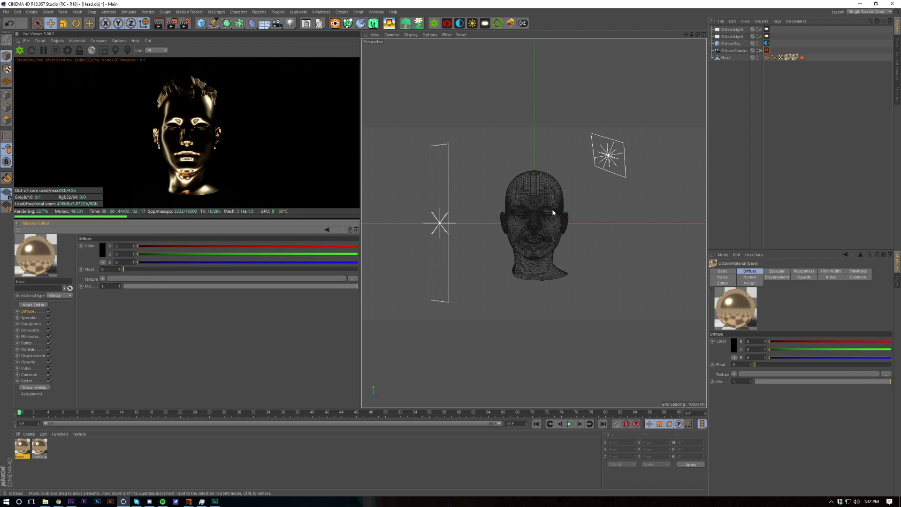
pyautogui.click(803, 57)
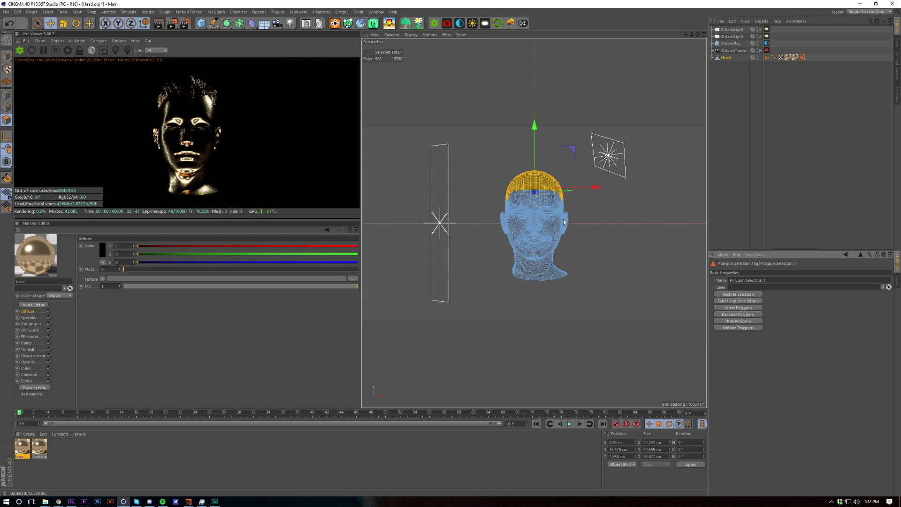
pyautogui.click(792, 175)
pyautogui.click(58, 469)
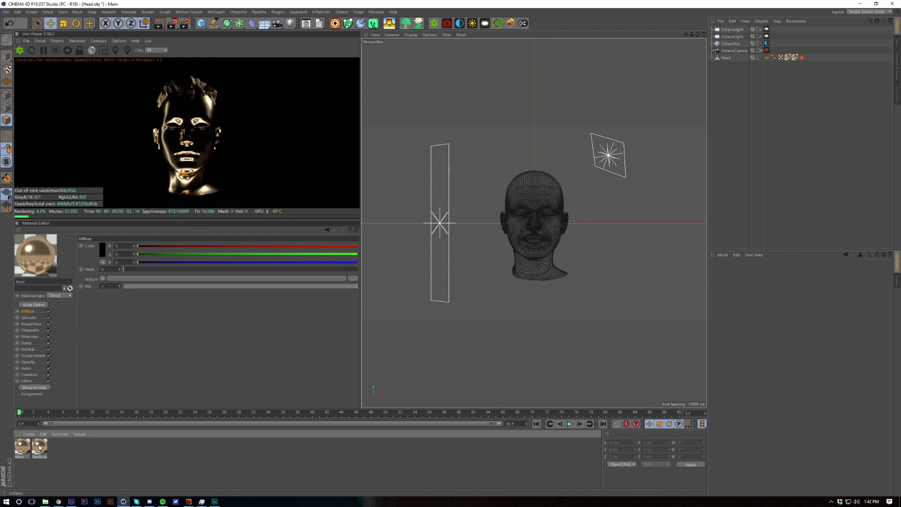
# - Assign an Octane ImageTexture shader to the landscape material's normal channel
pyautogui.click(41, 448)
pyautogui.doubleClick(44, 450)
pyautogui.click(35, 349)
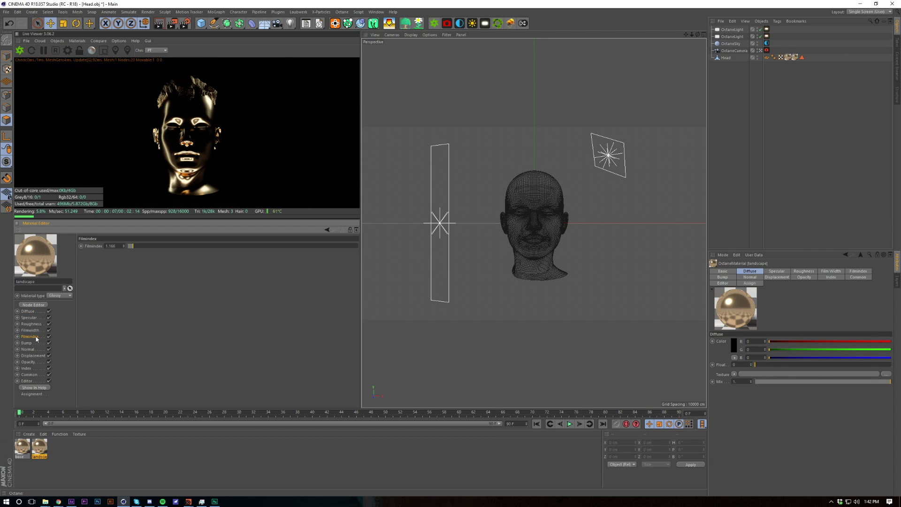
pyautogui.click(103, 248)
pyautogui.moveTo(121, 388)
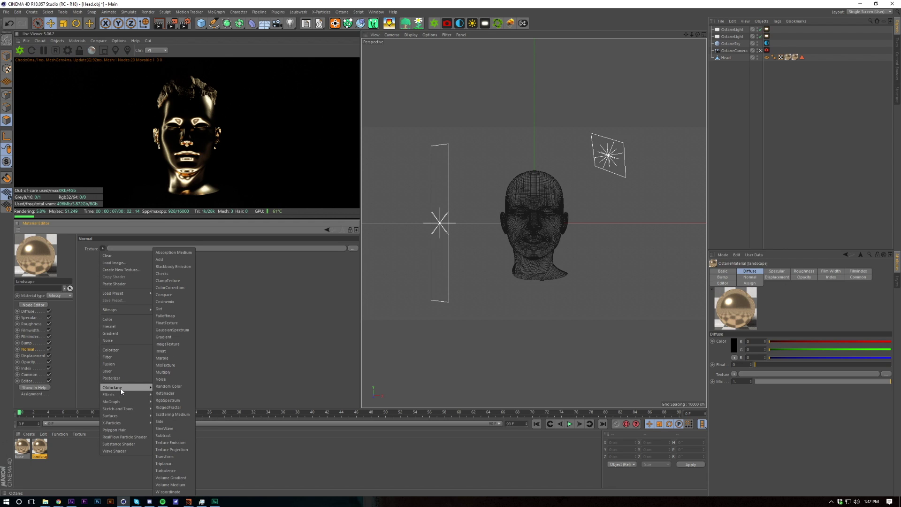
pyautogui.click(176, 346)
# - Copy the image texture shader from the landscape material's displacement and paste it into its bump channel
pyautogui.click(33, 355)
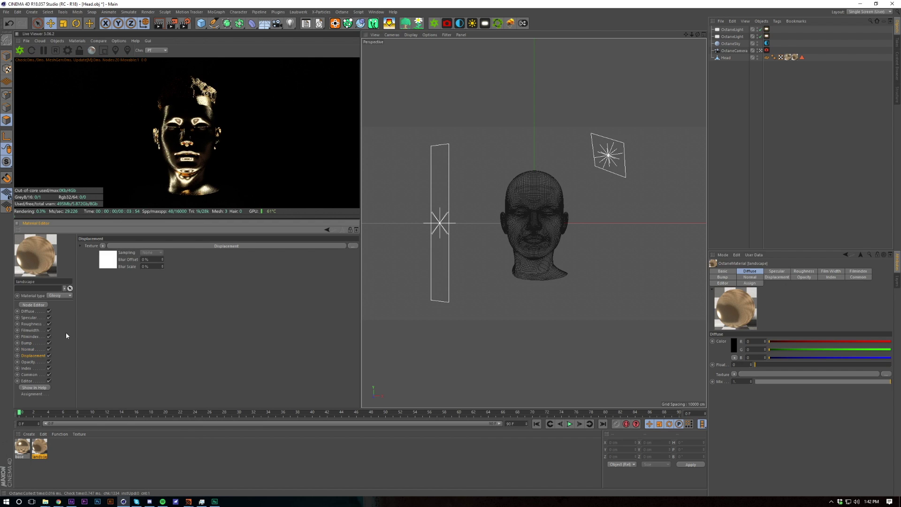
pyautogui.click(108, 261)
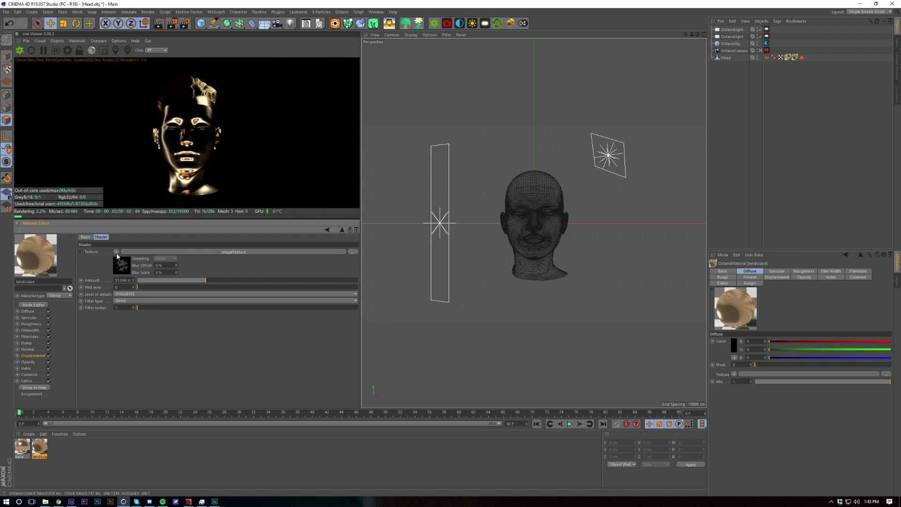
pyautogui.click(116, 252)
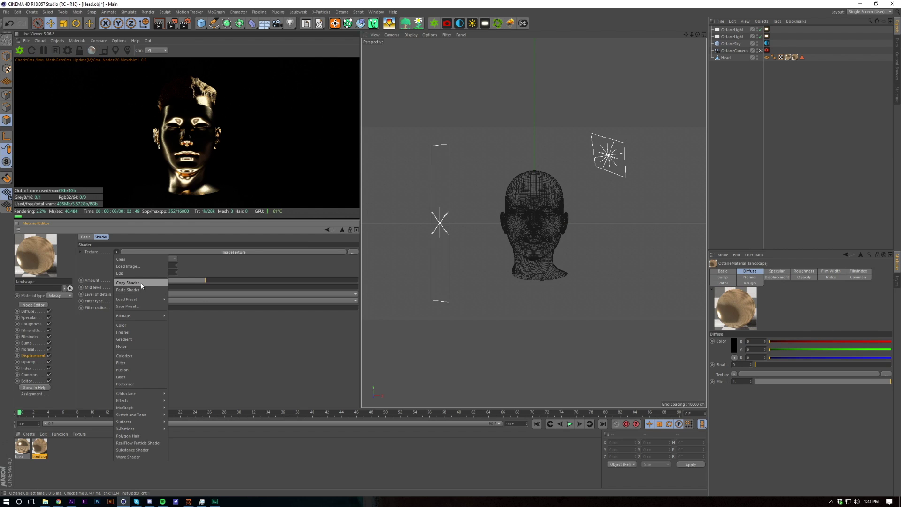
pyautogui.click(141, 283)
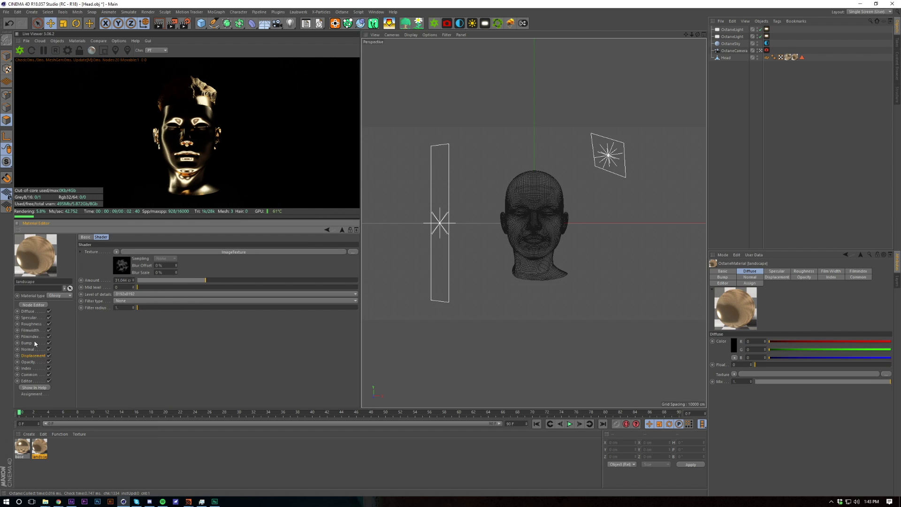
pyautogui.click(35, 343)
pyautogui.click(103, 249)
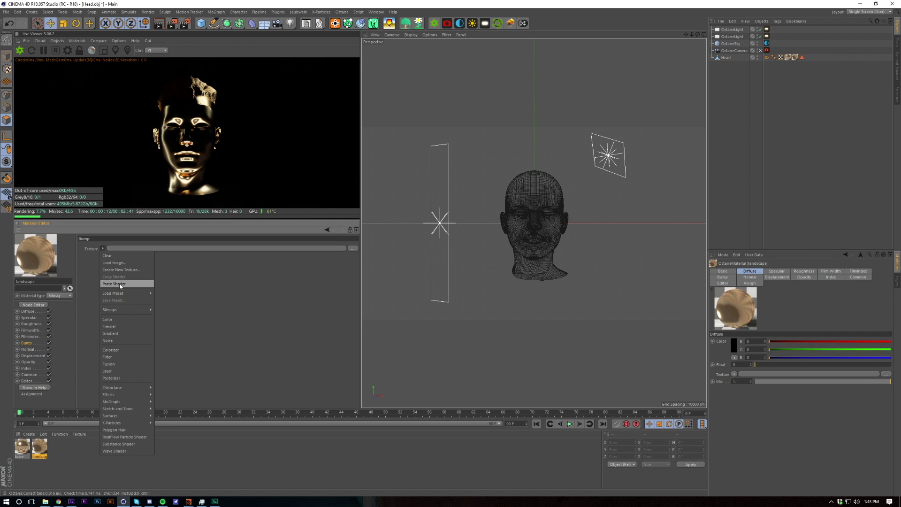
pyautogui.click(119, 283)
# - Try the copied shader with its file renamed to normal.tif in the landscape material's normal channel, and disable that channel
pyautogui.click(27, 349)
pyautogui.click(103, 248)
pyautogui.click(114, 293)
pyautogui.click(226, 248)
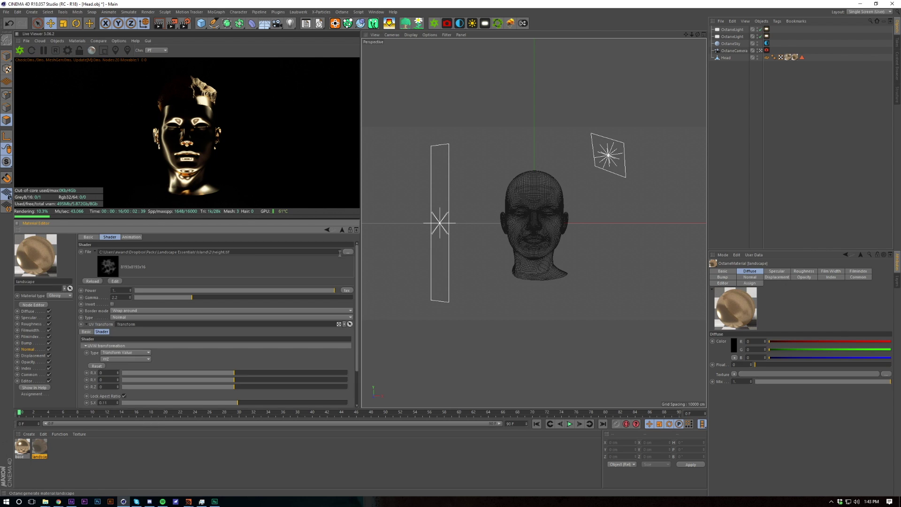
pyautogui.doubleClick(223, 252)
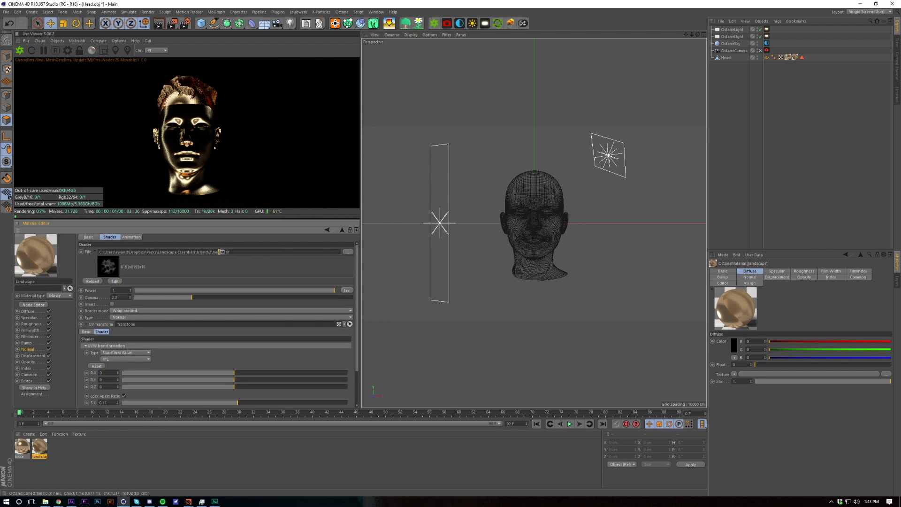
pyautogui.write('normal')
pyautogui.press('Return')
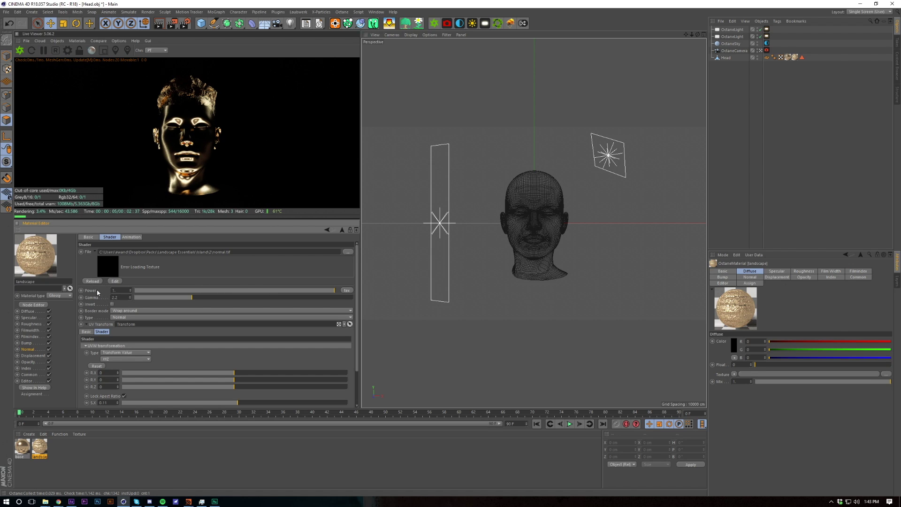
pyautogui.click(49, 350)
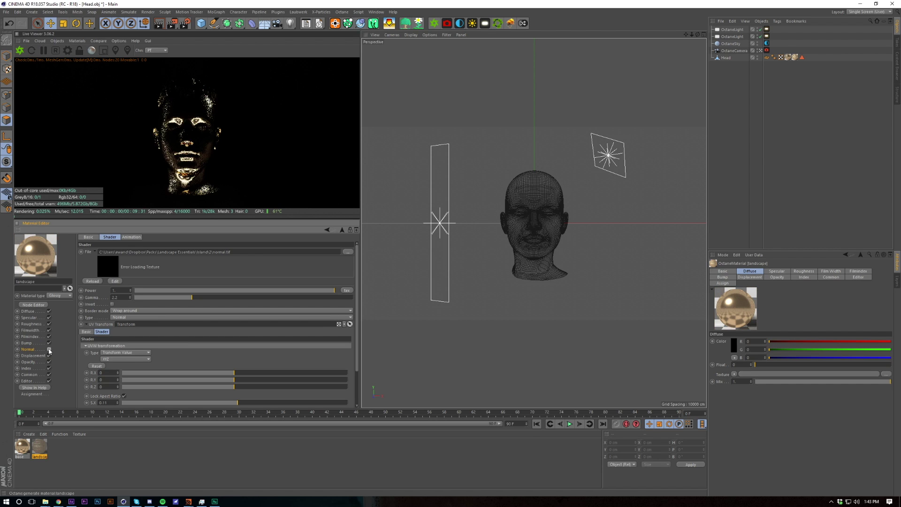
# - Try an Octane Noise texture in the landscape material's roughness channel and remove it
pyautogui.click(29, 317)
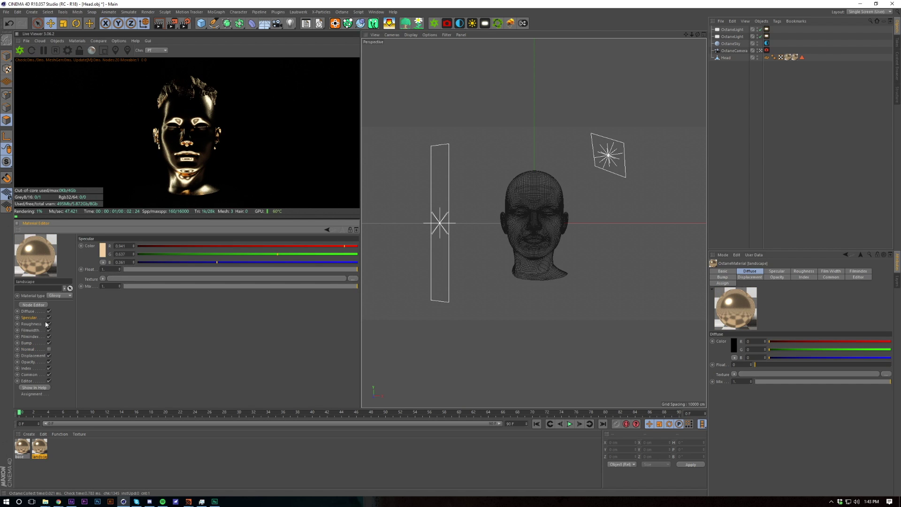
pyautogui.click(31, 324)
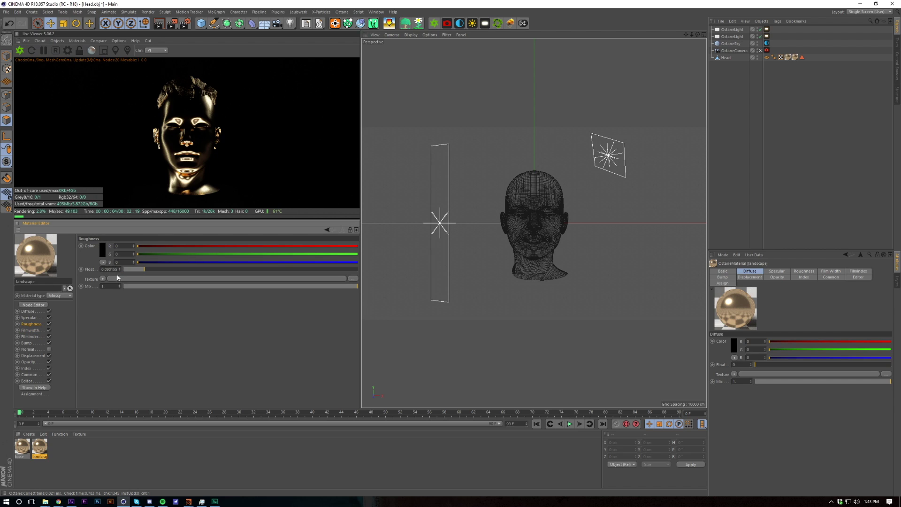
pyautogui.click(103, 279)
pyautogui.moveTo(139, 417)
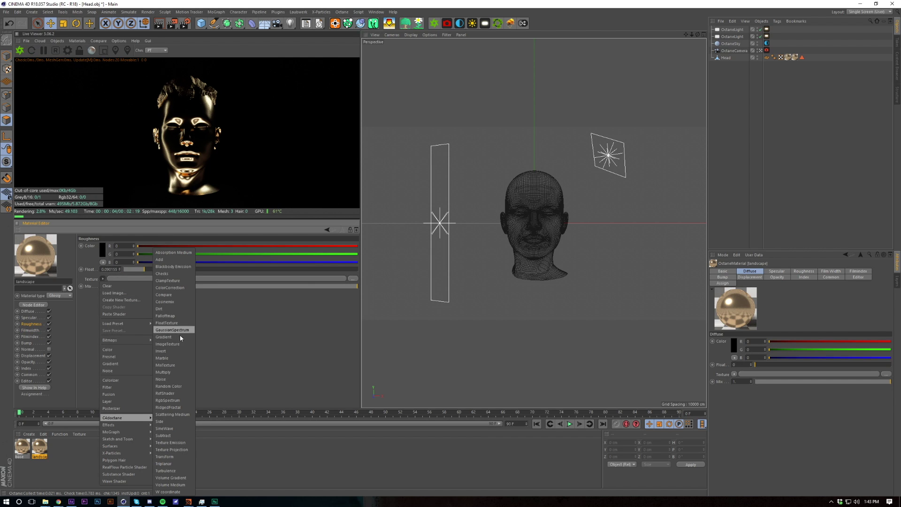
pyautogui.click(172, 383)
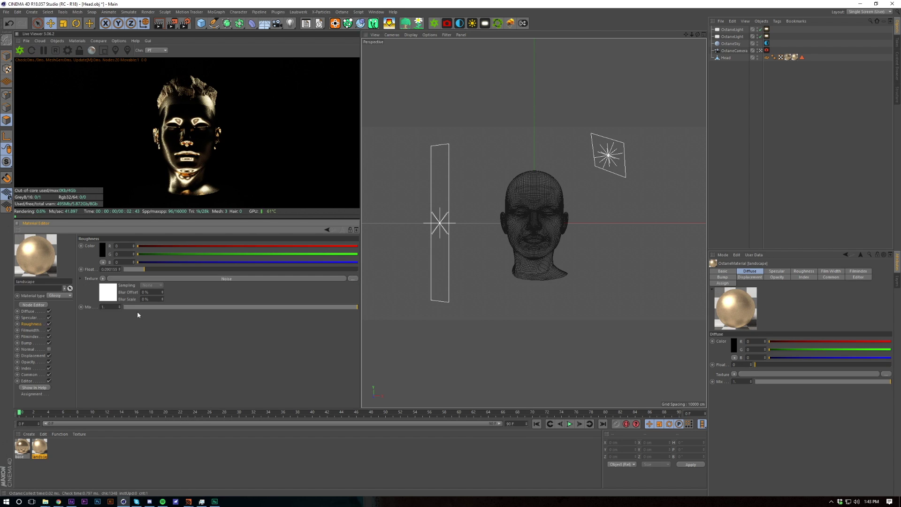
pyautogui.rightClick(125, 295)
# - Assign an Octane Noise texture to the base material's roughness channel
pyautogui.click(22, 447)
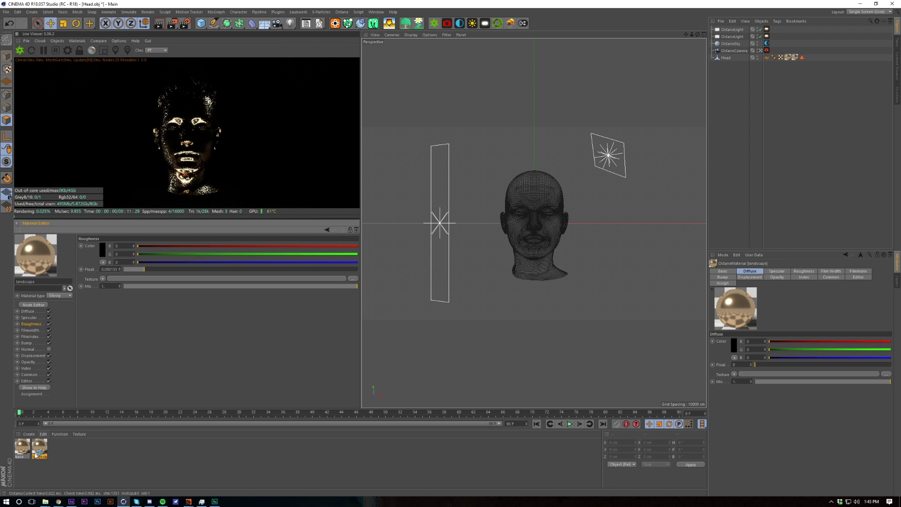
pyautogui.click(102, 278)
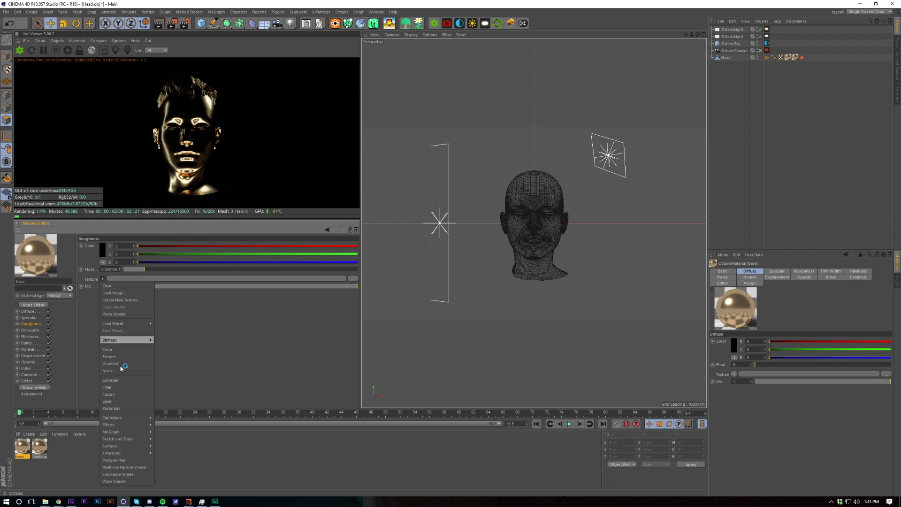
pyautogui.moveTo(136, 418)
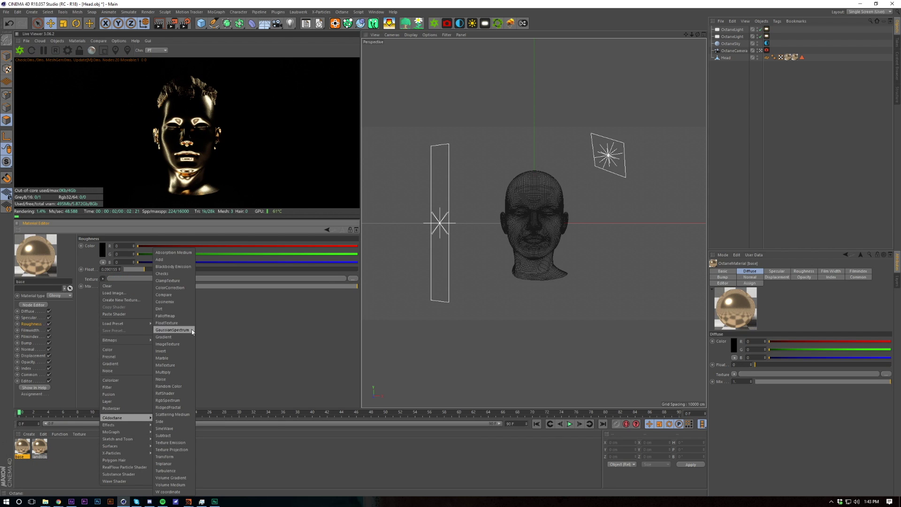
pyautogui.click(173, 379)
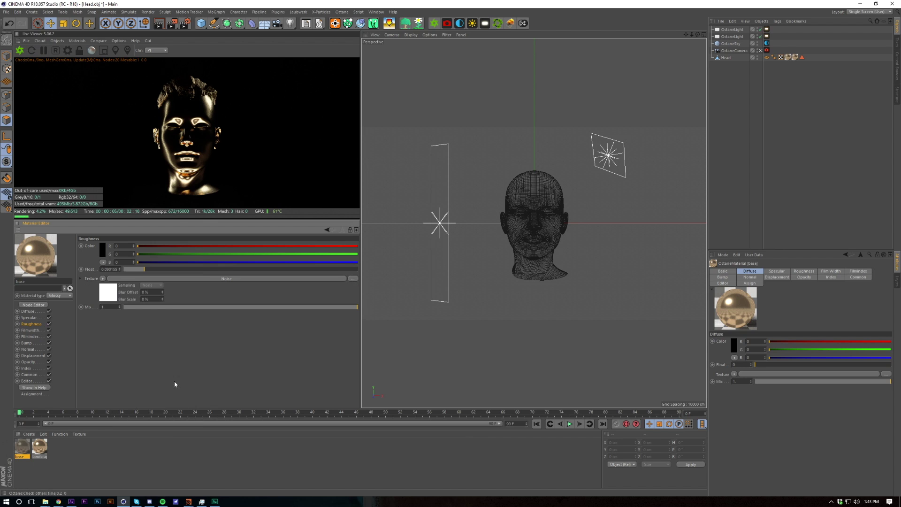
# - Set the roughness Noise texture's gamma to about 1.7 and its contrast to about 5
pyautogui.click(106, 299)
pyautogui.moveTo(227, 280); pyautogui.dragTo(294, 286)
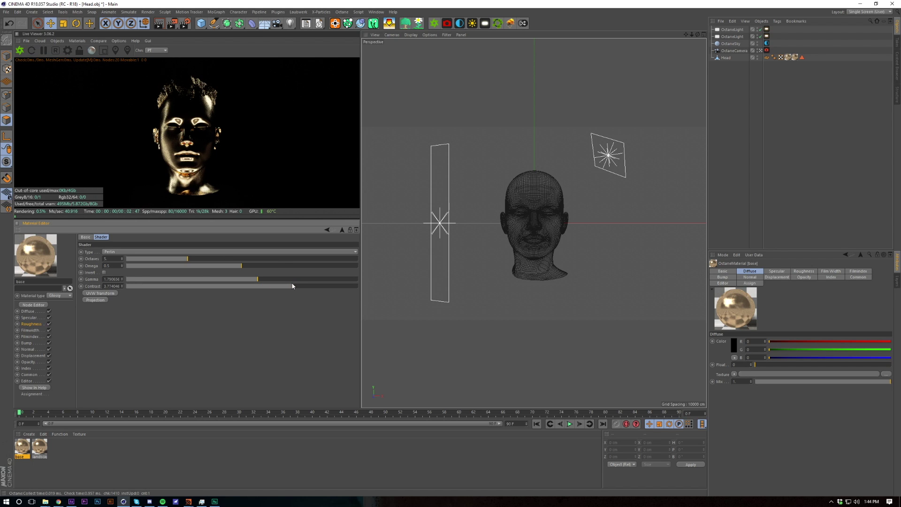
pyautogui.click(318, 285)
pyautogui.click(299, 286)
pyautogui.click(274, 279)
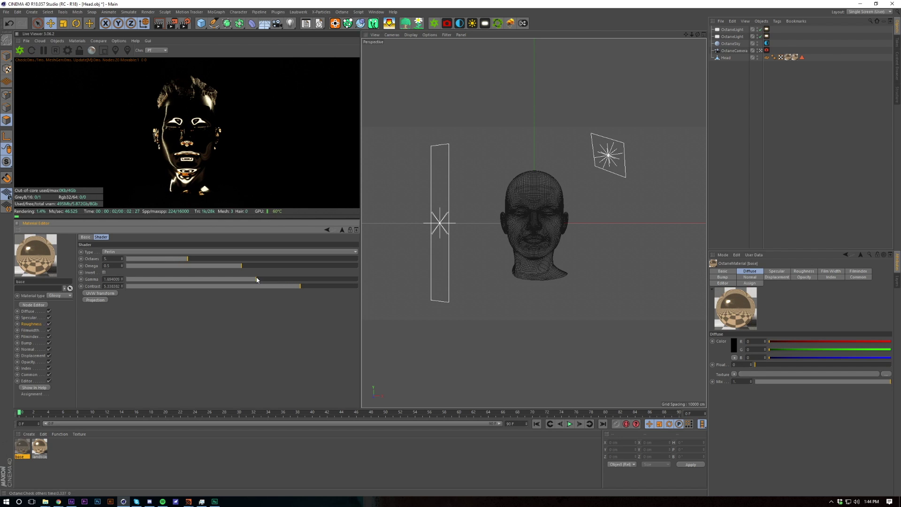
pyautogui.click(256, 279)
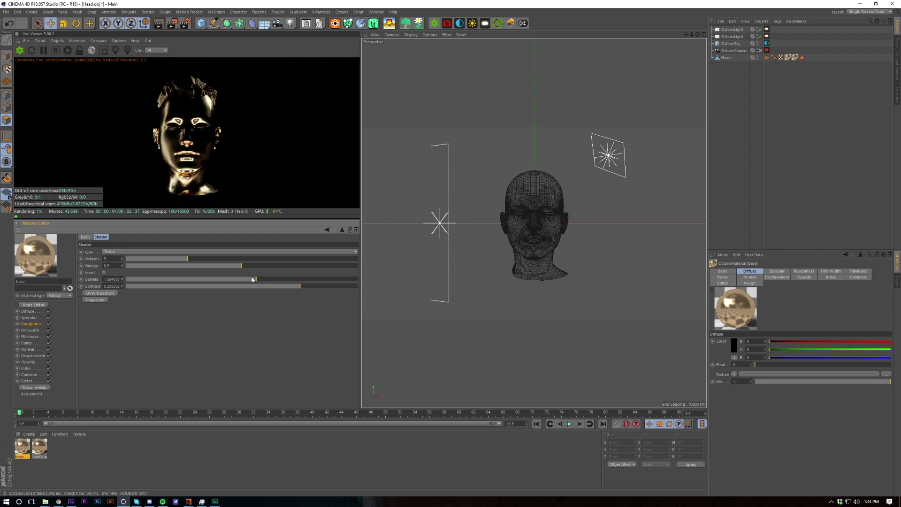
# - Add a UVW transform to the roughness Noise, lock its aspect ratio and set the scale to about 0.35
pyautogui.click(98, 293)
pyautogui.click(87, 293)
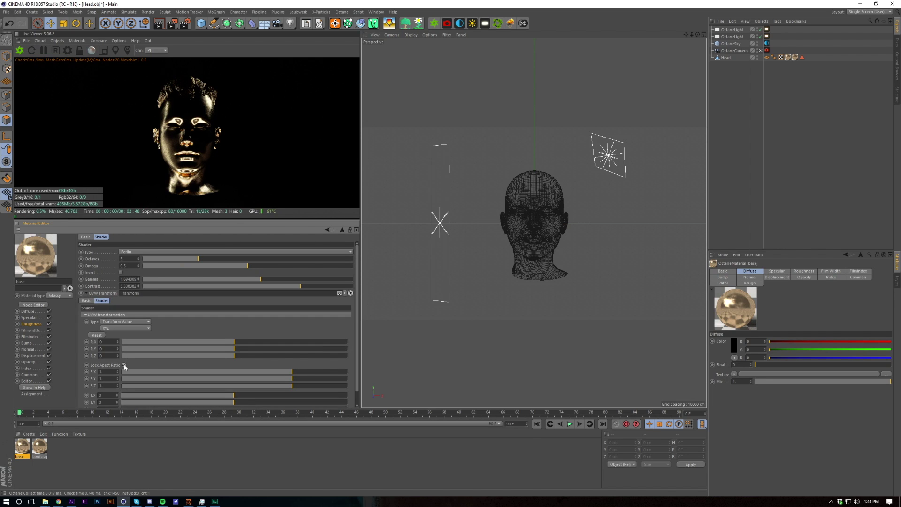
pyautogui.click(124, 365)
pyautogui.moveTo(297, 372); pyautogui.dragTo(257, 371)
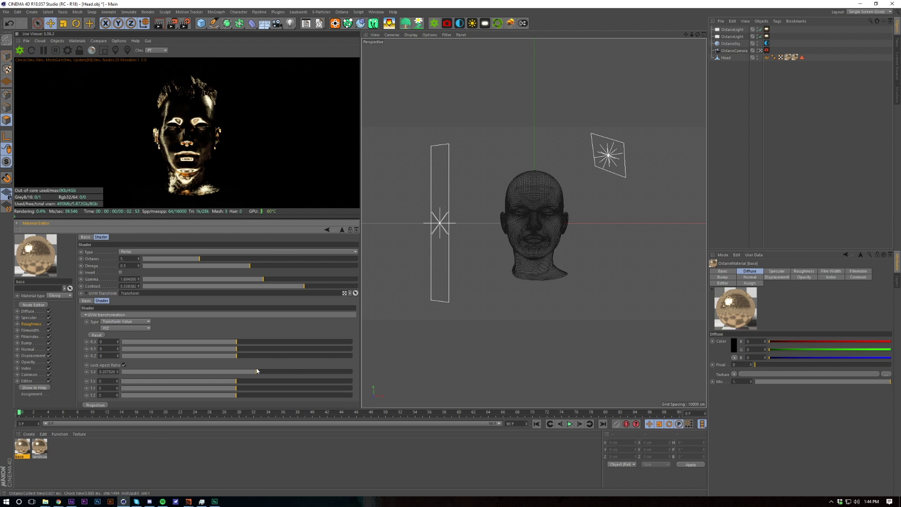
pyautogui.click(270, 372)
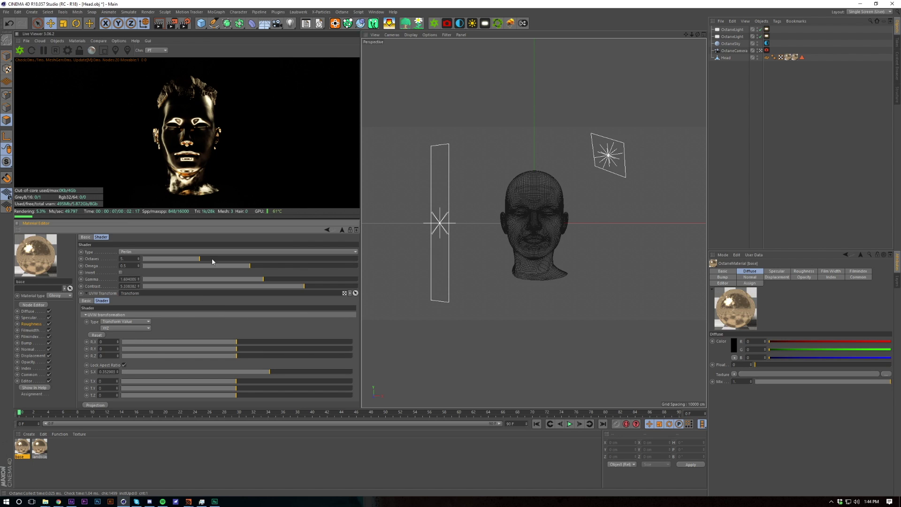
# - Copy the Noise shader in the base material's roughness channel and clear it from the channel
pyautogui.click(31, 324)
pyautogui.click(102, 279)
pyautogui.click(113, 317)
pyautogui.click(103, 279)
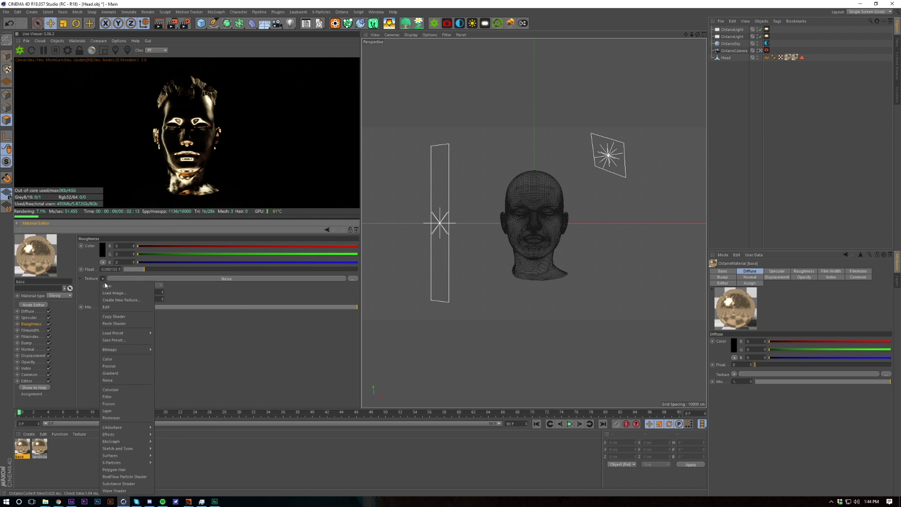
pyautogui.click(105, 285)
# - Try an Octane Transform shader with a stretched X scale and reduced Y scale in the base material's roughness, and remove it
pyautogui.click(103, 279)
pyautogui.moveTo(127, 418)
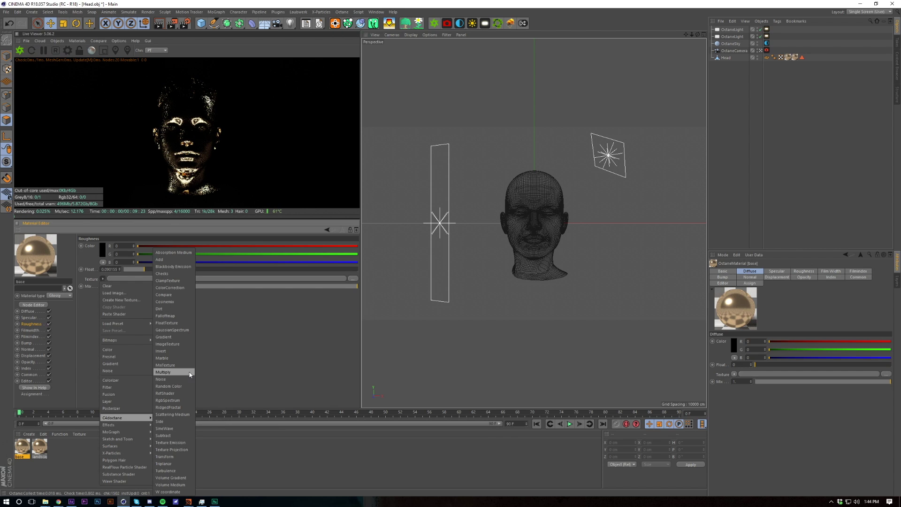
pyautogui.click(166, 456)
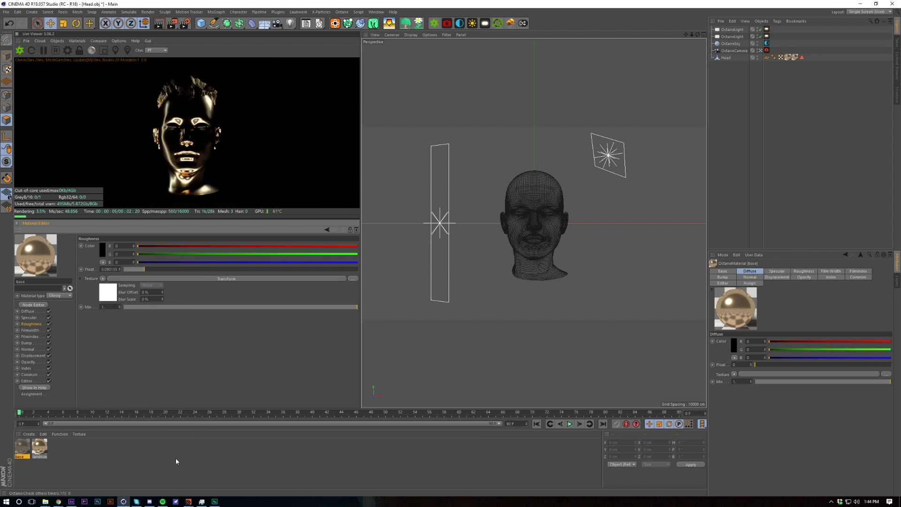
pyautogui.click(113, 290)
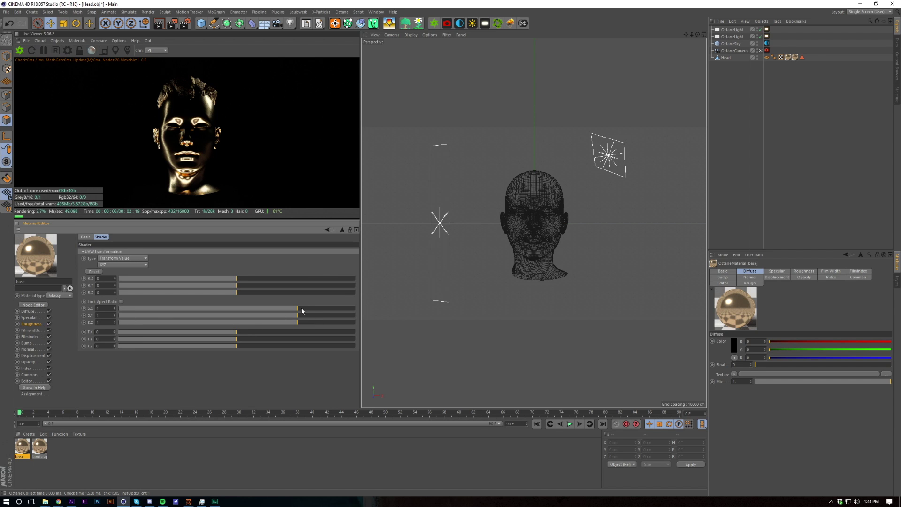
pyautogui.moveTo(295, 319); pyautogui.dragTo(360, 308)
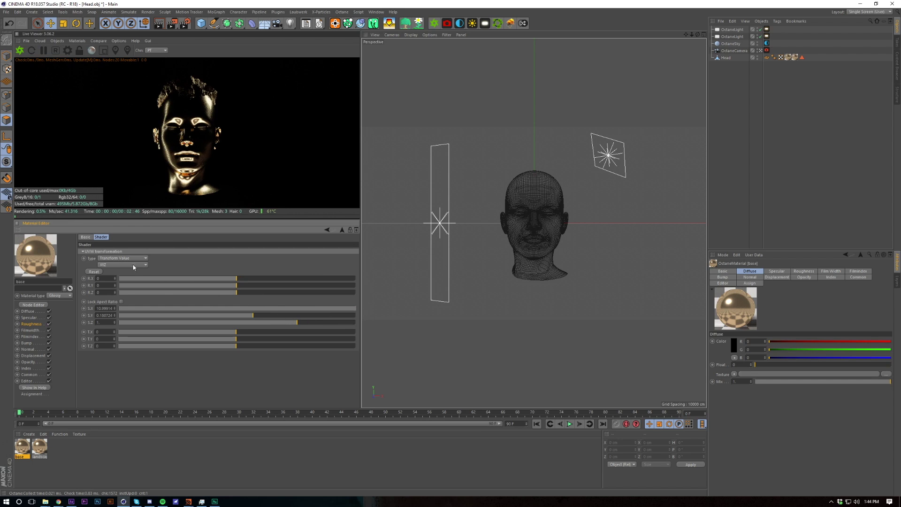
pyautogui.click(31, 324)
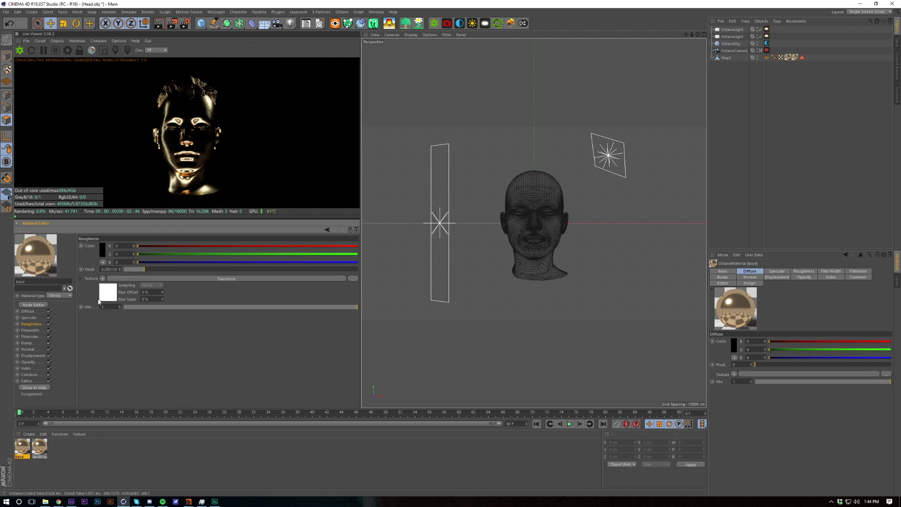
pyautogui.click(103, 279)
pyautogui.click(107, 285)
# - Assign an Octane Turbulence texture to the base material's roughness channel and open its shader settings
pyautogui.click(103, 279)
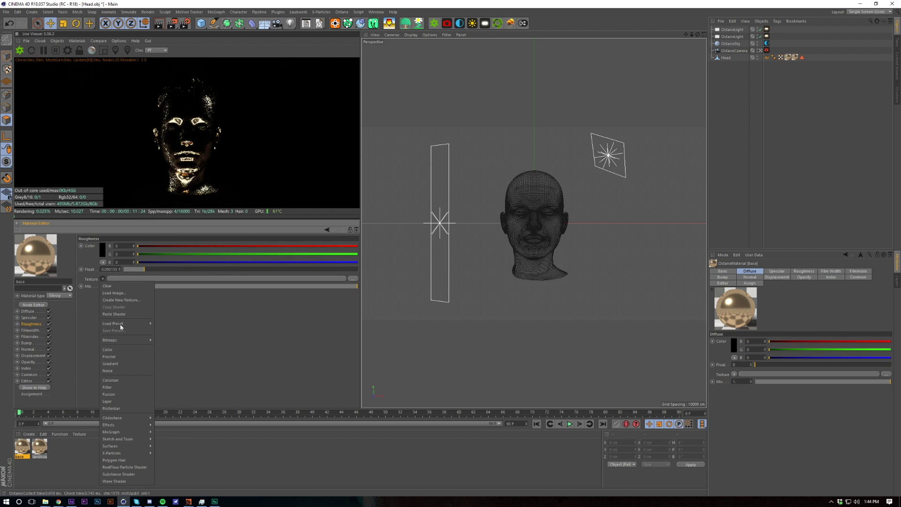
pyautogui.moveTo(126, 419)
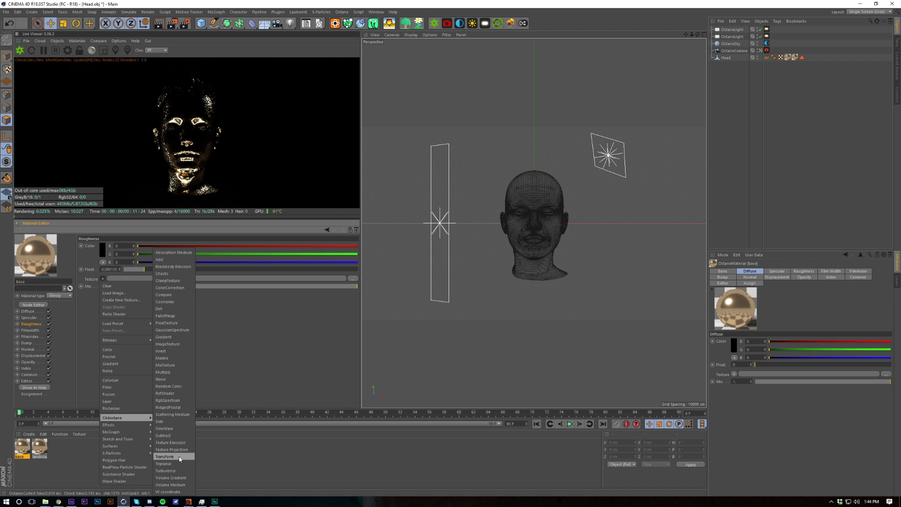
pyautogui.click(174, 470)
pyautogui.click(105, 292)
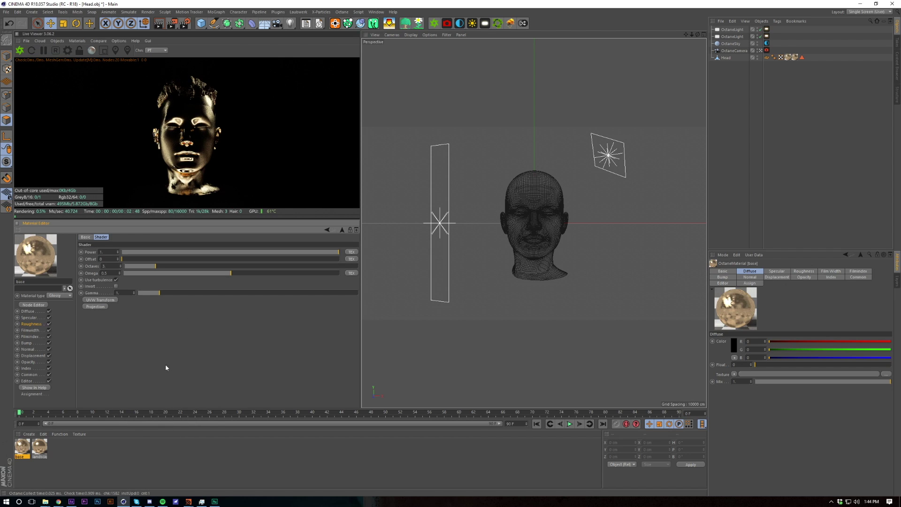
# - Add a UVW transform to the Turbulence texture with X scale 30 and Y scale about 0.01
pyautogui.click(102, 299)
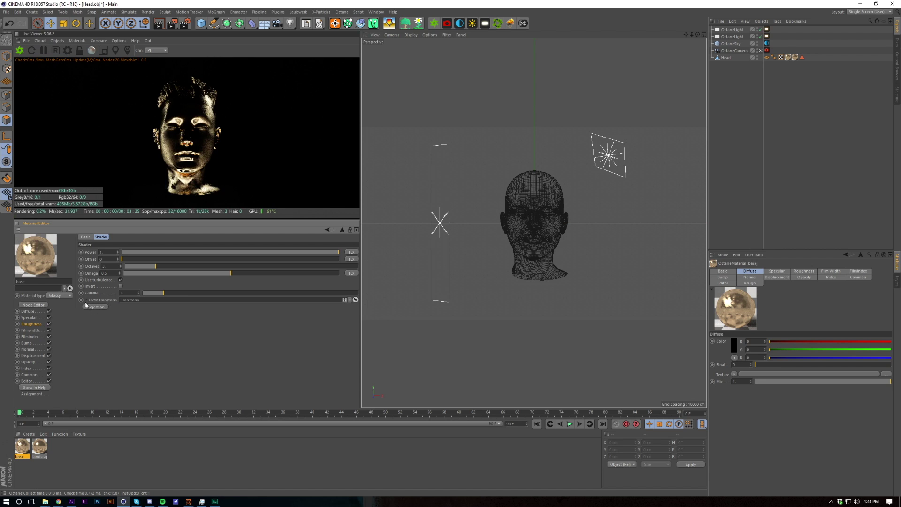
pyautogui.click(86, 300)
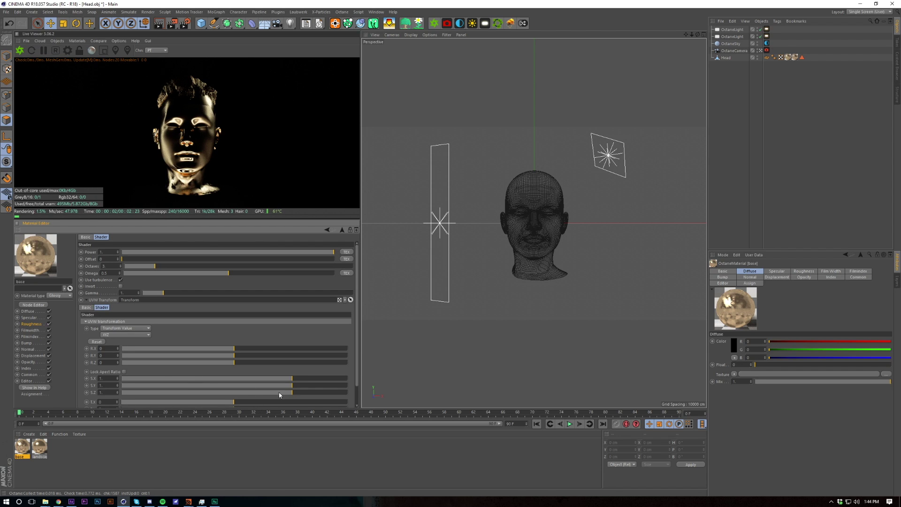
pyautogui.moveTo(290, 379); pyautogui.dragTo(361, 381)
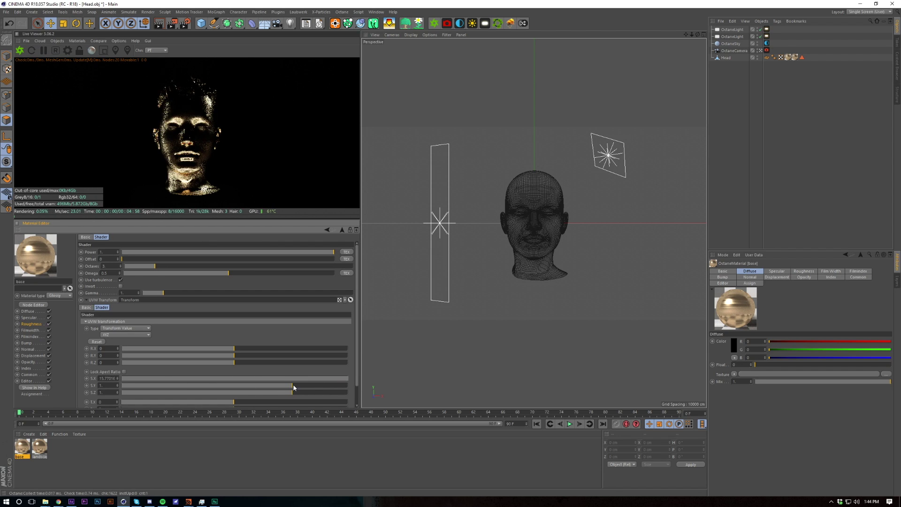
pyautogui.moveTo(293, 387); pyautogui.dragTo(242, 387)
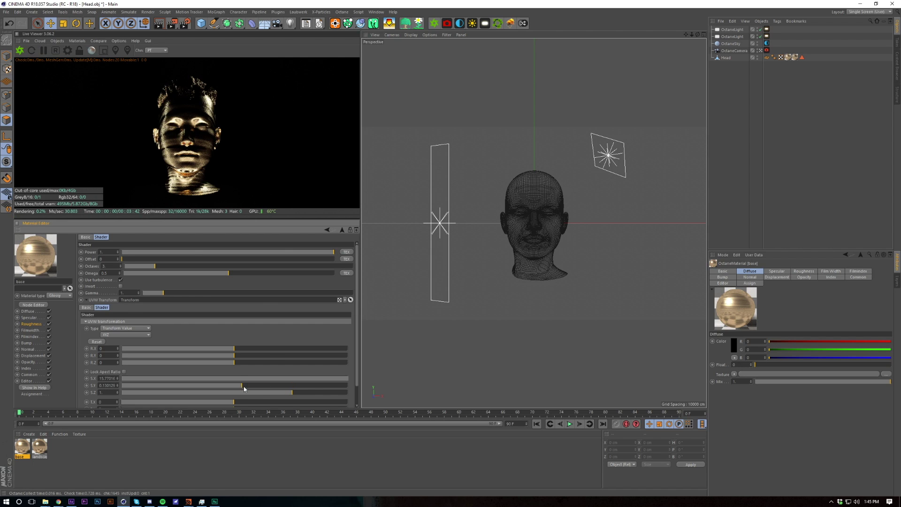
pyautogui.moveTo(115, 379); pyautogui.dragTo(68, 404)
pyautogui.write('30')
pyautogui.press('Return')
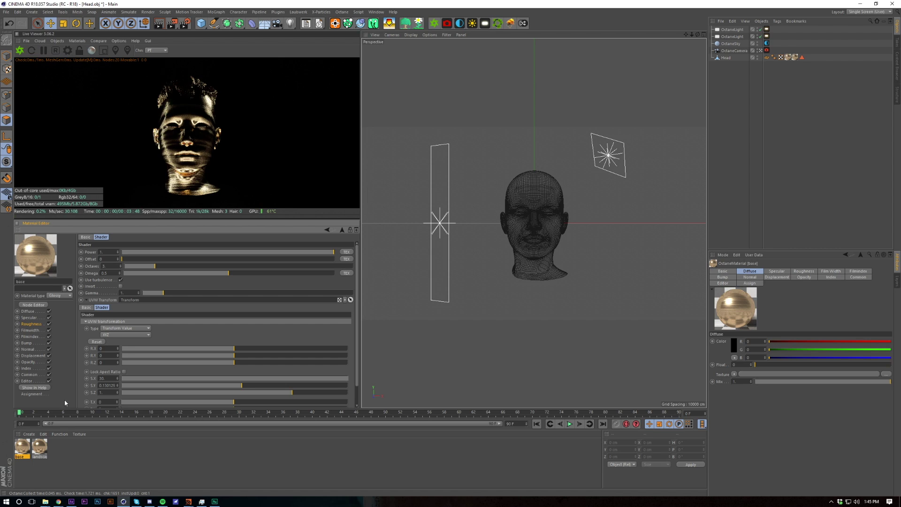
pyautogui.click(234, 385)
pyautogui.moveTo(235, 385); pyautogui.dragTo(177, 387)
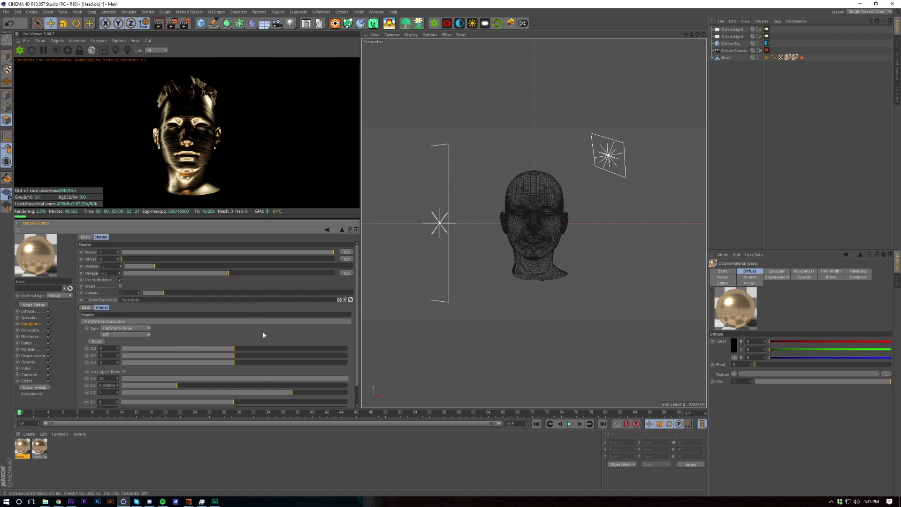
# - Set the Turbulence texture's octaves to 1, omega to about 0.14 and power to about 1.29
pyautogui.moveTo(145, 267); pyautogui.dragTo(123, 276)
pyautogui.hotkey('ctrl', 'z')
pyautogui.click(154, 273)
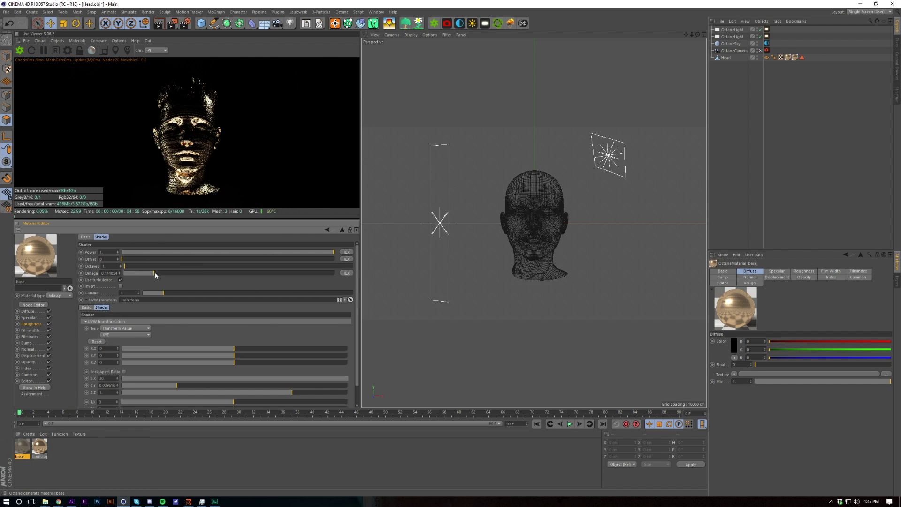
pyautogui.click(204, 253)
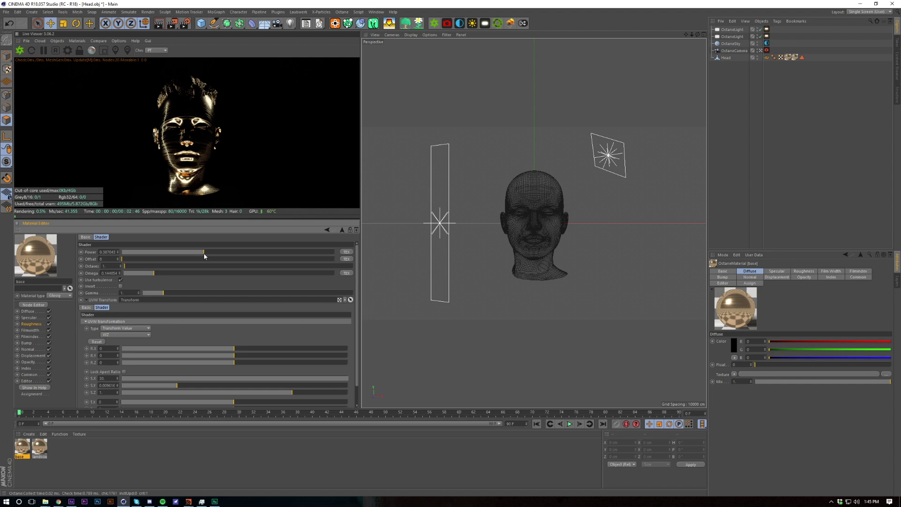
pyautogui.moveTo(206, 253); pyautogui.dragTo(396, 257)
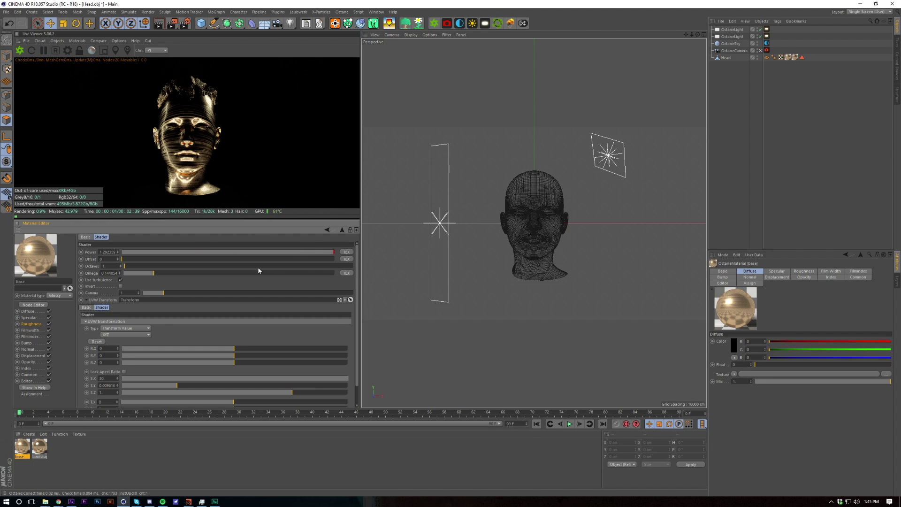
# - Wrap the roughness channel's Turbulence texture in an Octane Gradient and open the gradient's settings
pyautogui.click(327, 229)
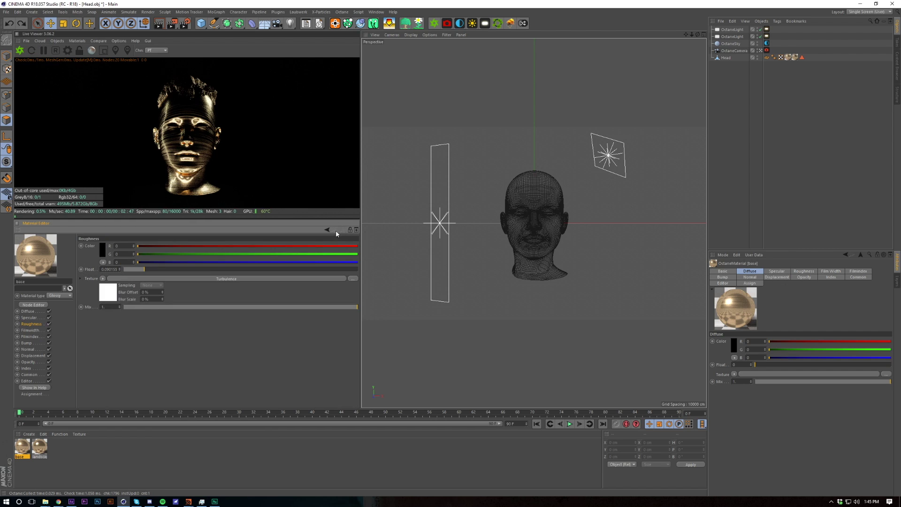
pyautogui.click(103, 278)
pyautogui.moveTo(136, 427)
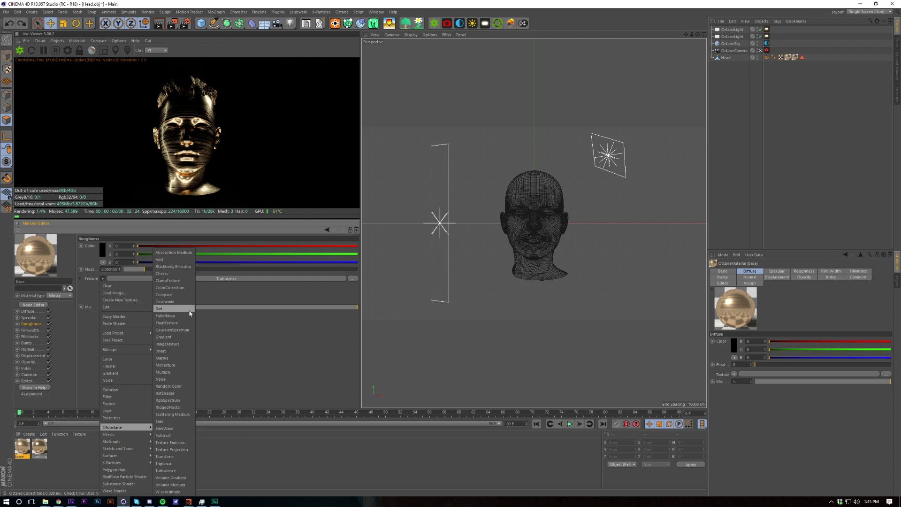
pyautogui.click(167, 336)
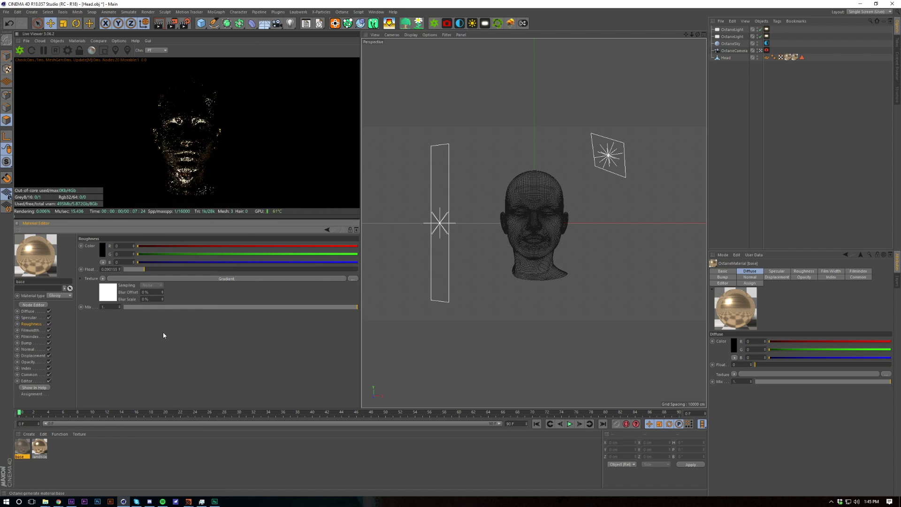
pyautogui.click(108, 289)
# - Try moving the gradient's black knot to about the middle of the ramp, and undo the move
pyautogui.moveTo(111, 313); pyautogui.dragTo(229, 312)
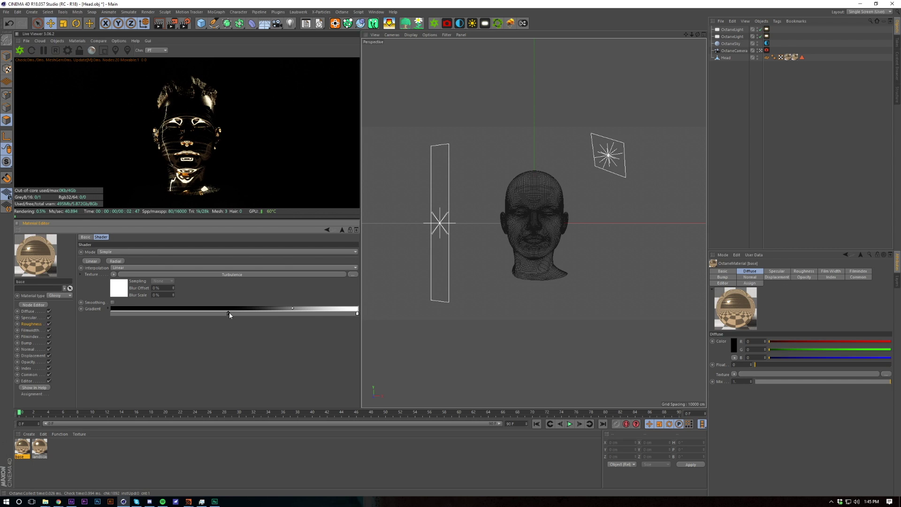
pyautogui.hotkey('ctrl', 'z')
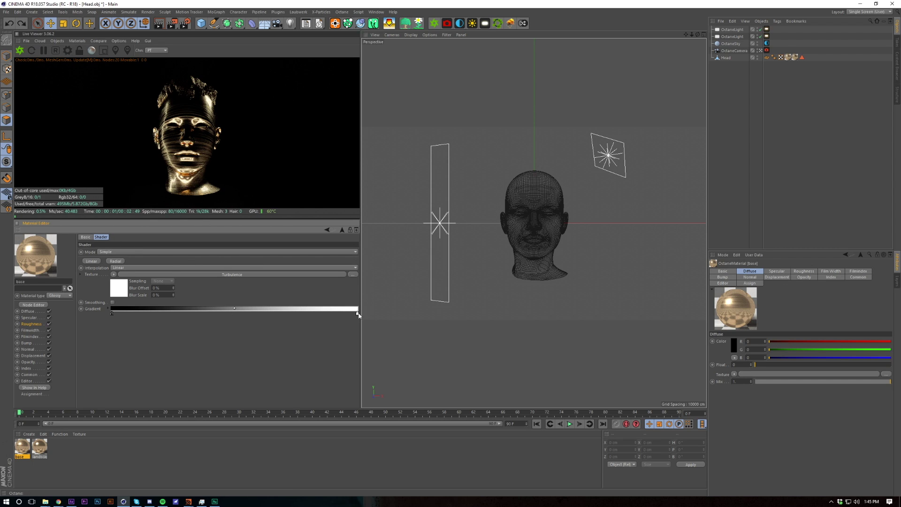
# - Set the brightness of the roughness gradient's black knot to 1%
pyautogui.doubleClick(111, 313)
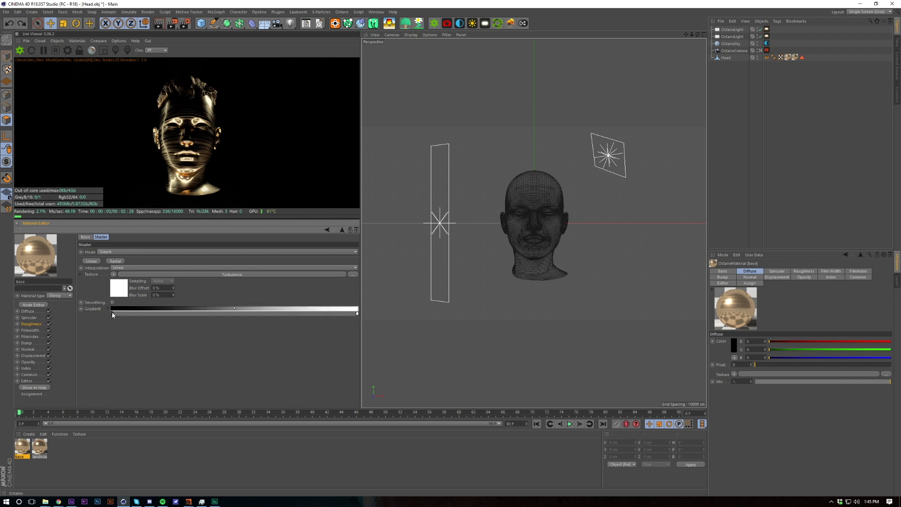
pyautogui.click(66, 325)
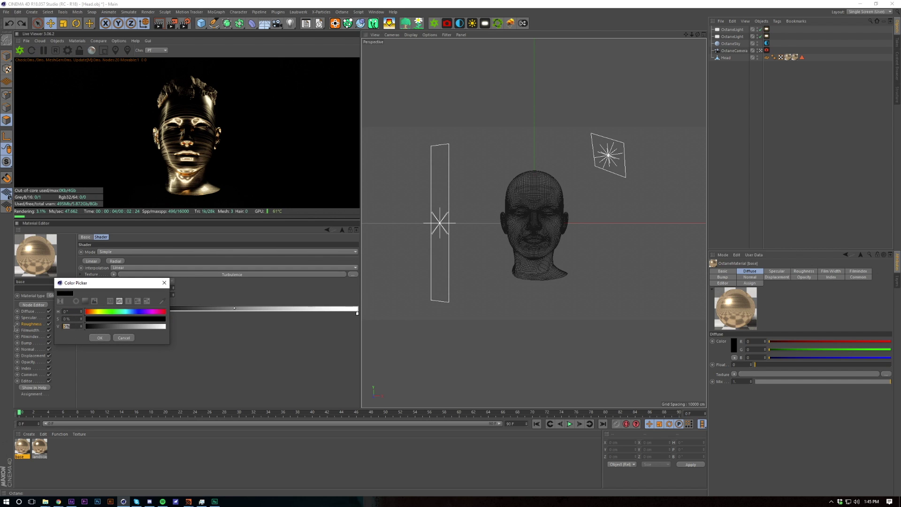
pyautogui.write('1')
pyautogui.press('Return')
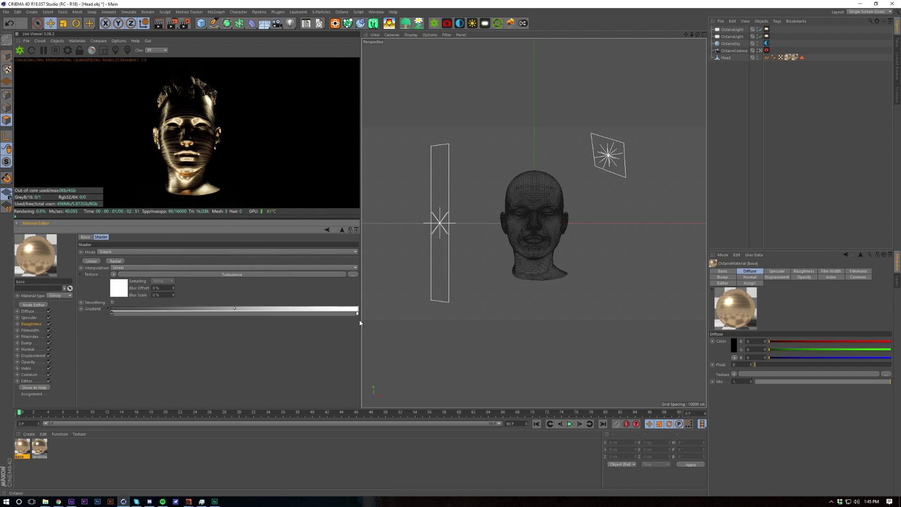
# - Reduce the brightness of the gradient's white knot, trying 40% before settling on 60%
pyautogui.doubleClick(358, 313)
pyautogui.click(318, 327)
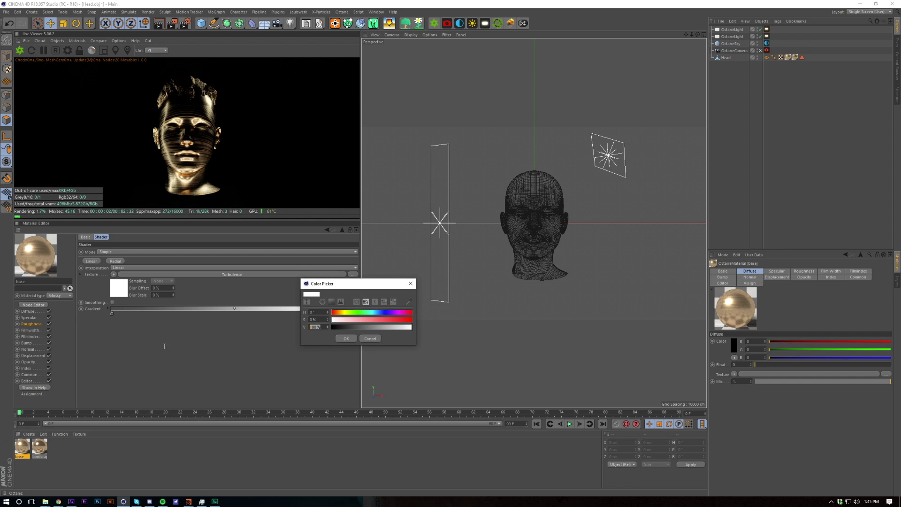
pyautogui.press('Return')
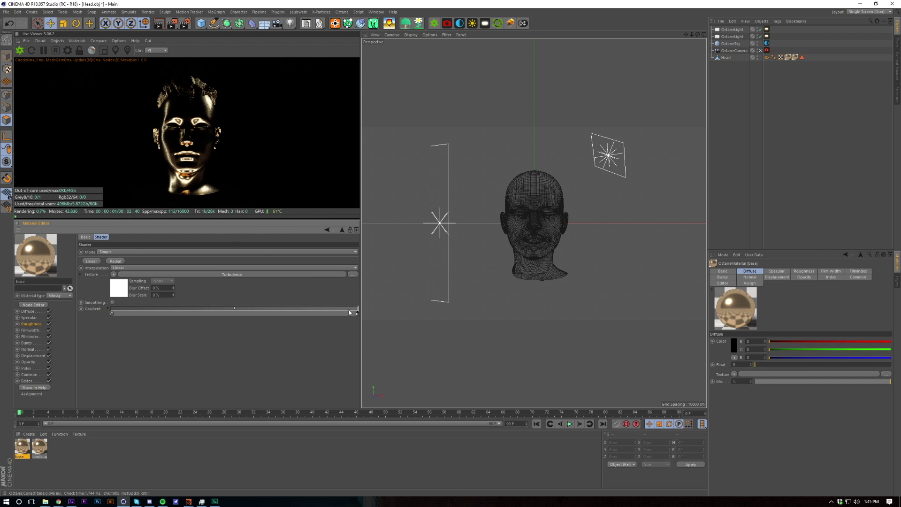
pyautogui.doubleClick(357, 314)
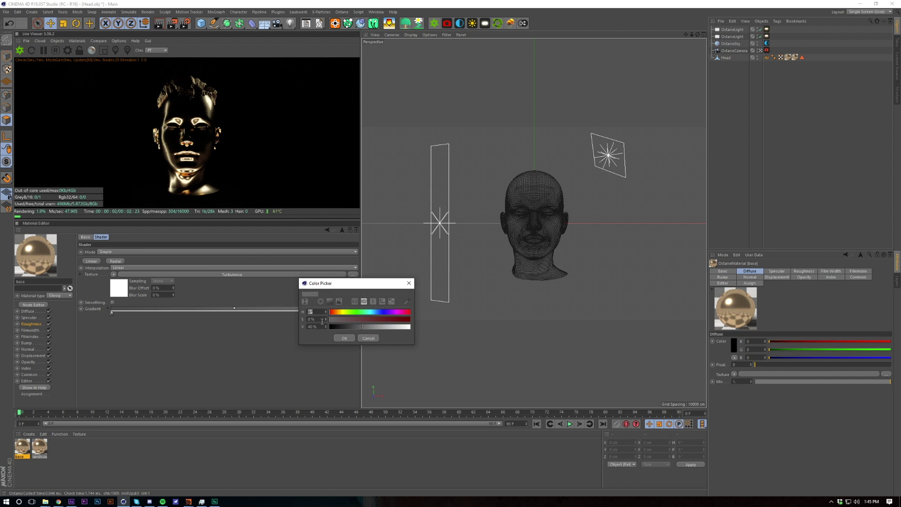
pyautogui.moveTo(317, 327); pyautogui.dragTo(217, 327)
pyautogui.write('60')
pyautogui.press('Return')
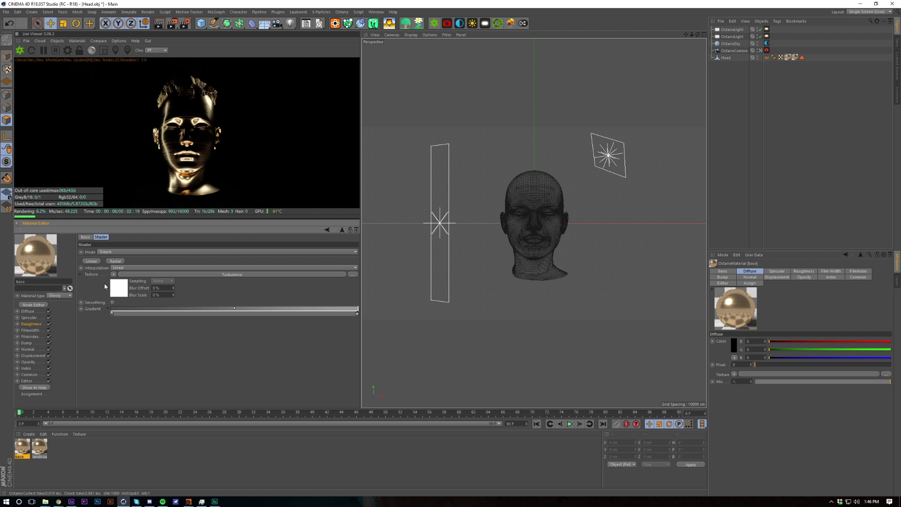
# - Wrap the roughness Gradient in an Octane Multiply shader and load an Octane Noise as its second texture
pyautogui.click(31, 324)
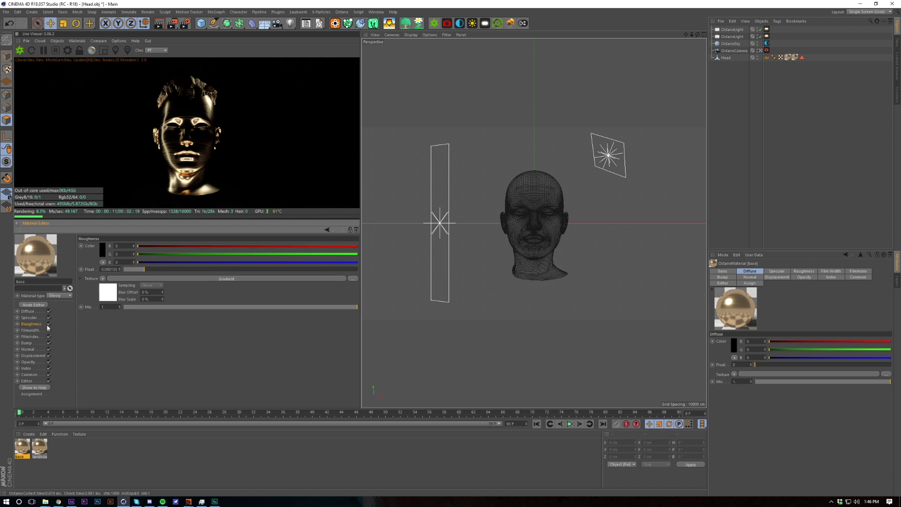
pyautogui.click(102, 278)
pyautogui.moveTo(135, 427)
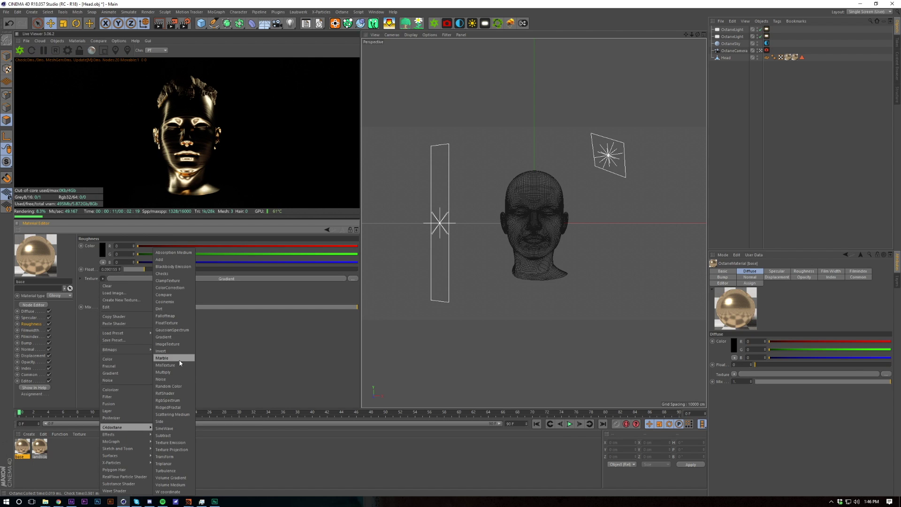
pyautogui.click(177, 368)
pyautogui.click(107, 296)
pyautogui.click(105, 280)
pyautogui.moveTo(139, 412)
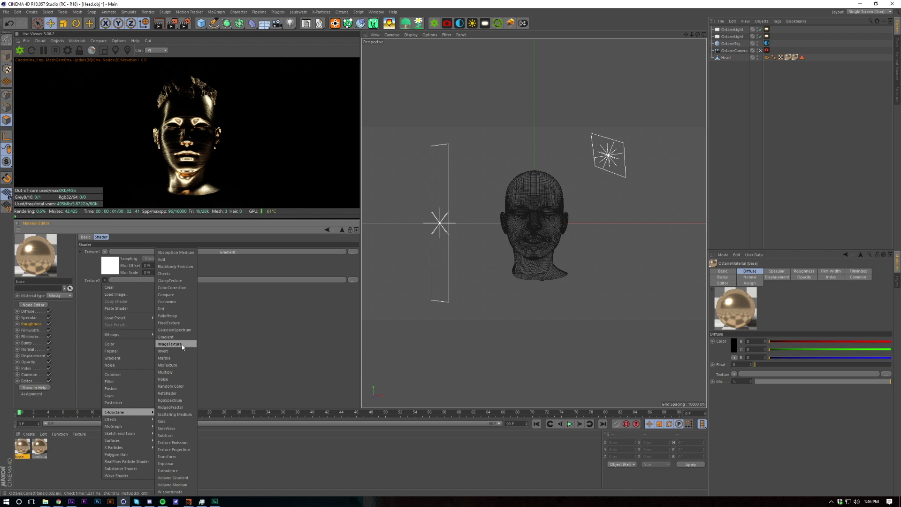
pyautogui.click(174, 379)
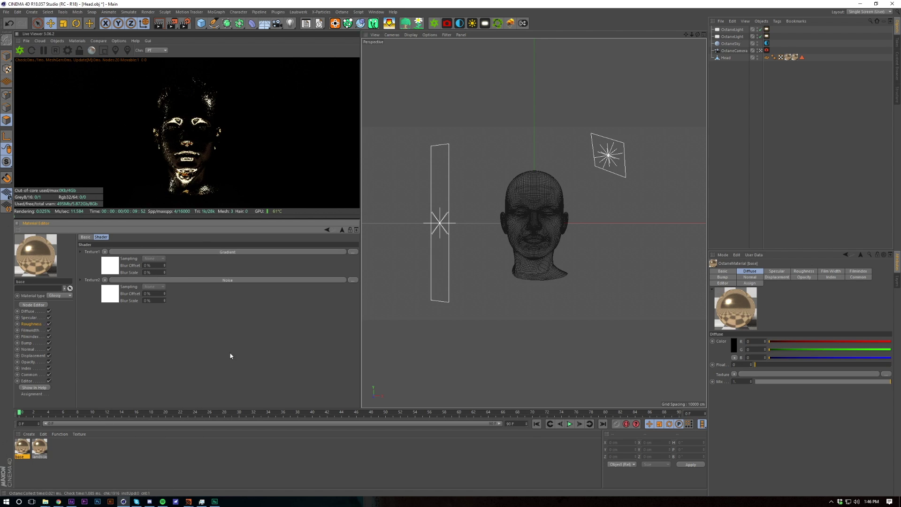
# - Set the Noise texture's contrast to 1000 and add a UVW transform with locked aspect ratio
pyautogui.click(112, 295)
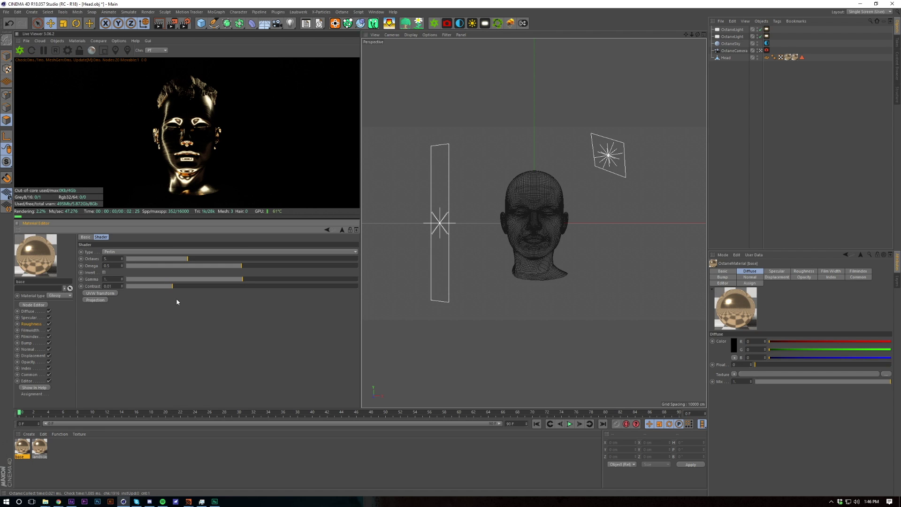
pyautogui.moveTo(179, 286); pyautogui.dragTo(360, 286)
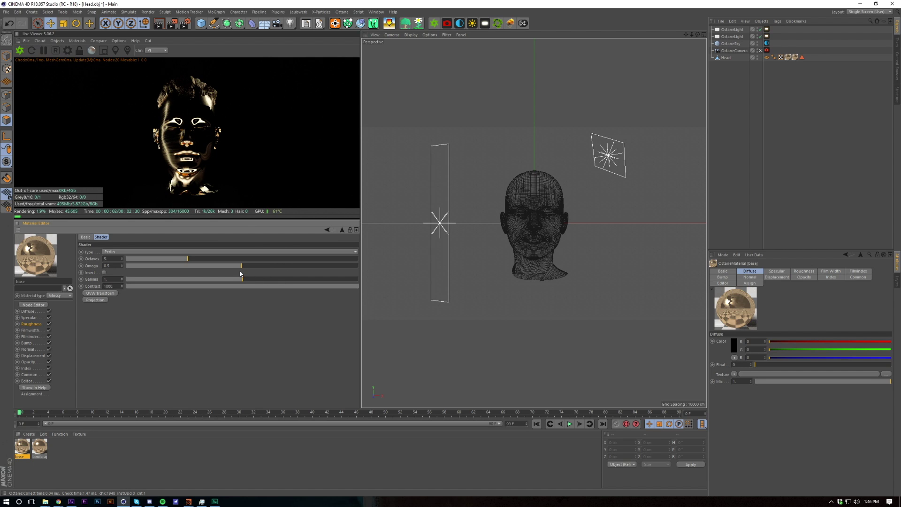
pyautogui.click(93, 294)
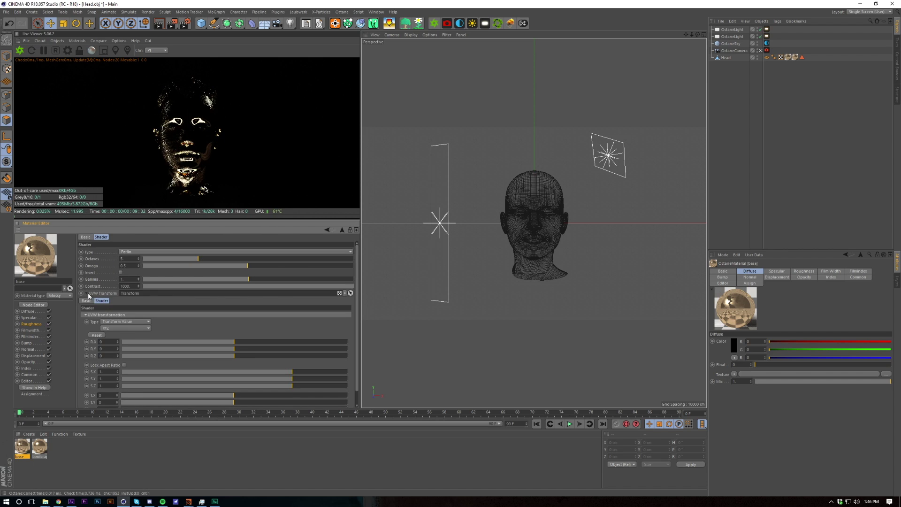
pyautogui.scroll(-1, 121, 343)
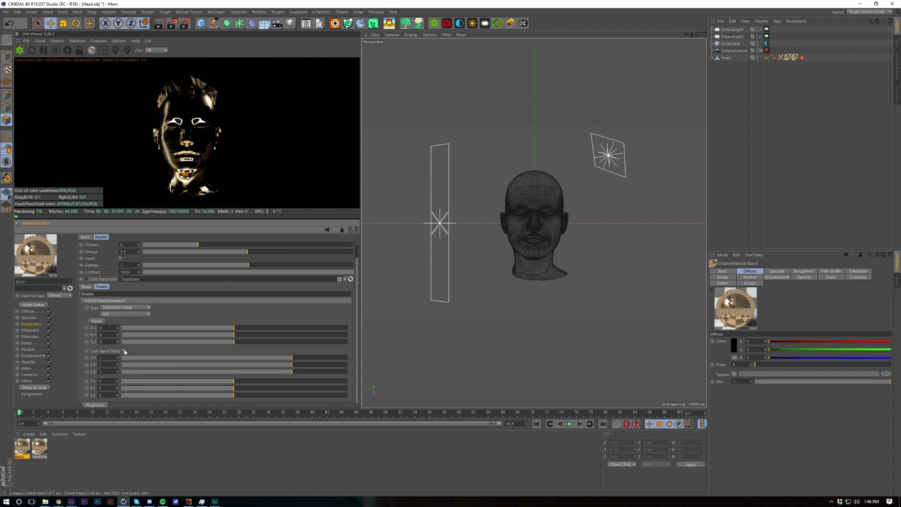
pyautogui.click(124, 351)
# - Scale the Noise texture's transform to about 0.49 and set its contrast to about 2.02
pyautogui.moveTo(298, 371)
pyautogui.mouseDown()
pyautogui.moveTo(310, 372)
pyautogui.moveTo(287, 373)
pyautogui.mouseUp()
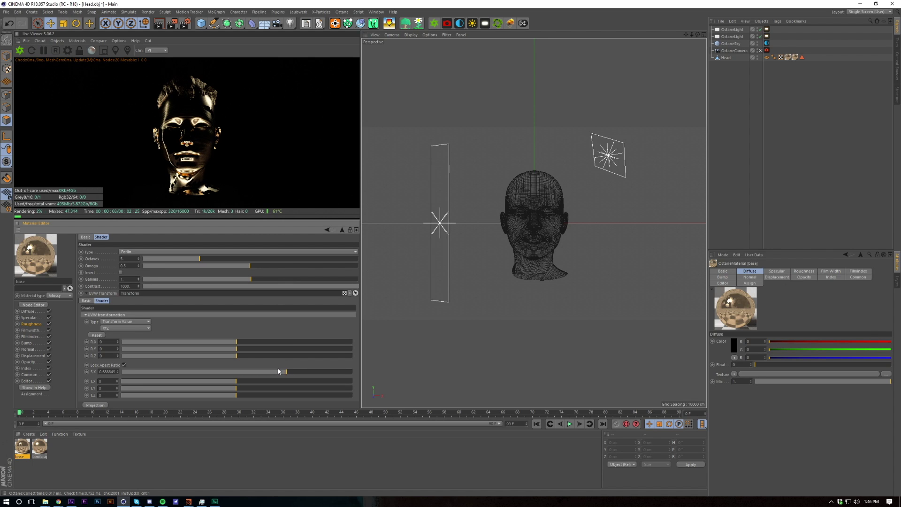
pyautogui.click(294, 371)
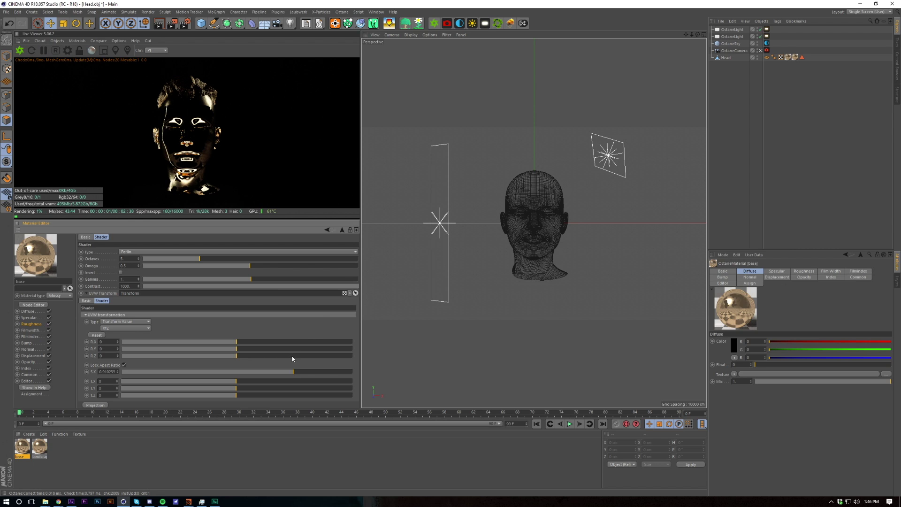
pyautogui.click(278, 372)
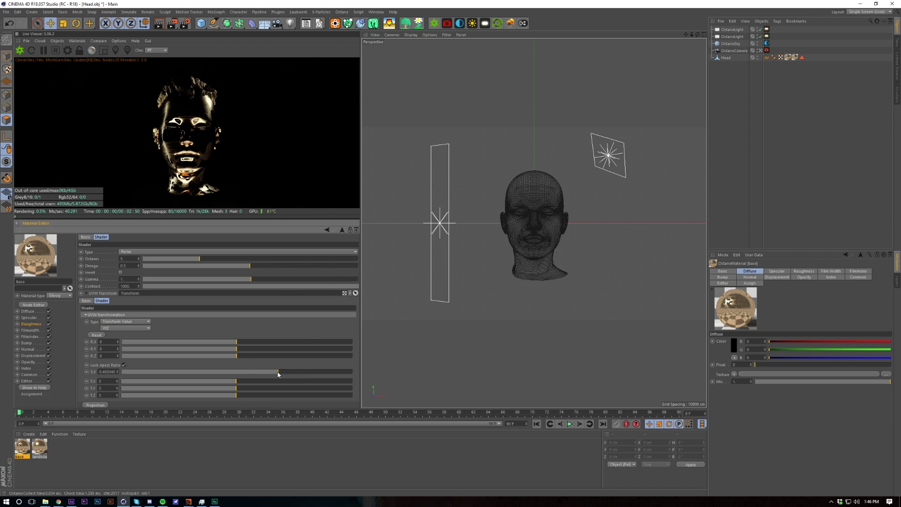
pyautogui.click(309, 287)
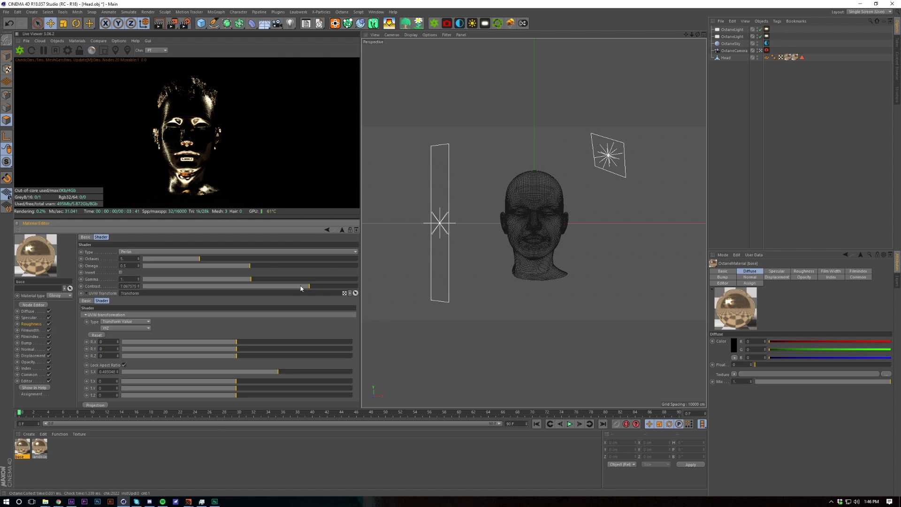
pyautogui.click(287, 286)
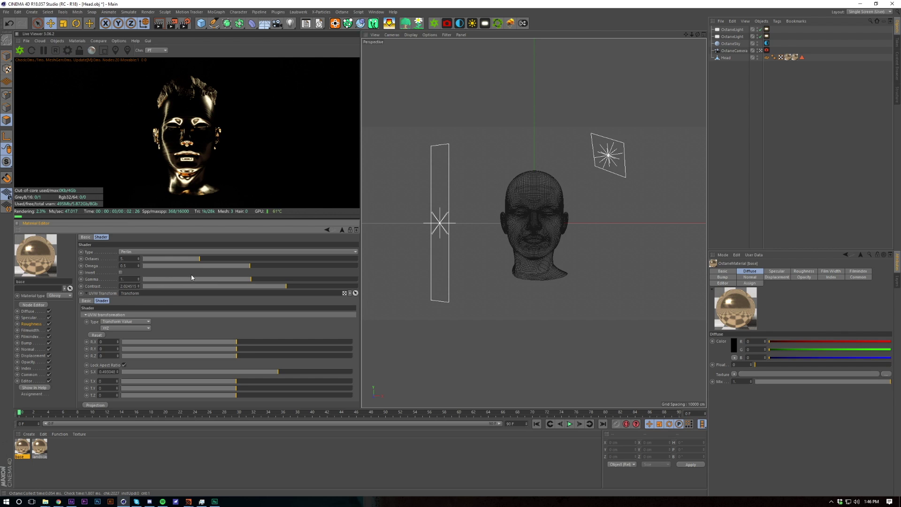
# - Copy the base material's Multiply roughness shader and paste it into the landscape material's roughness texture
pyautogui.click(40, 324)
pyautogui.click(103, 278)
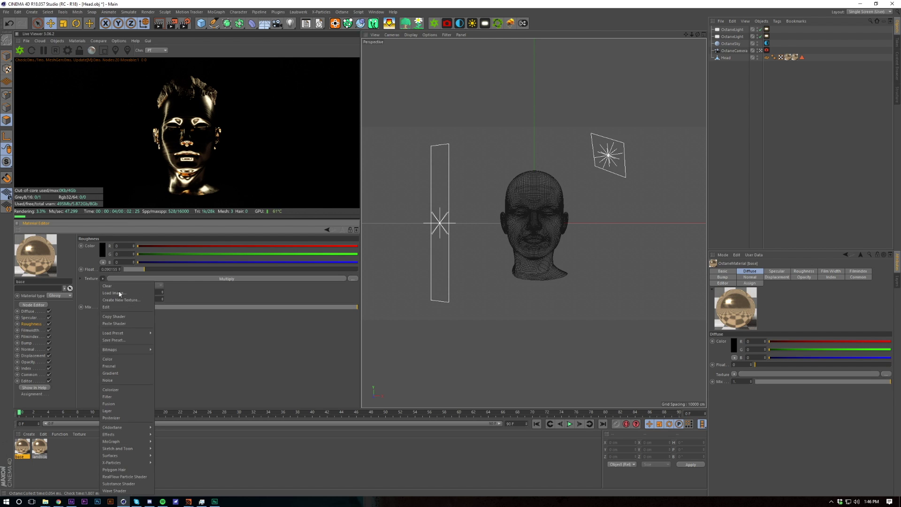
pyautogui.click(135, 316)
pyautogui.click(40, 448)
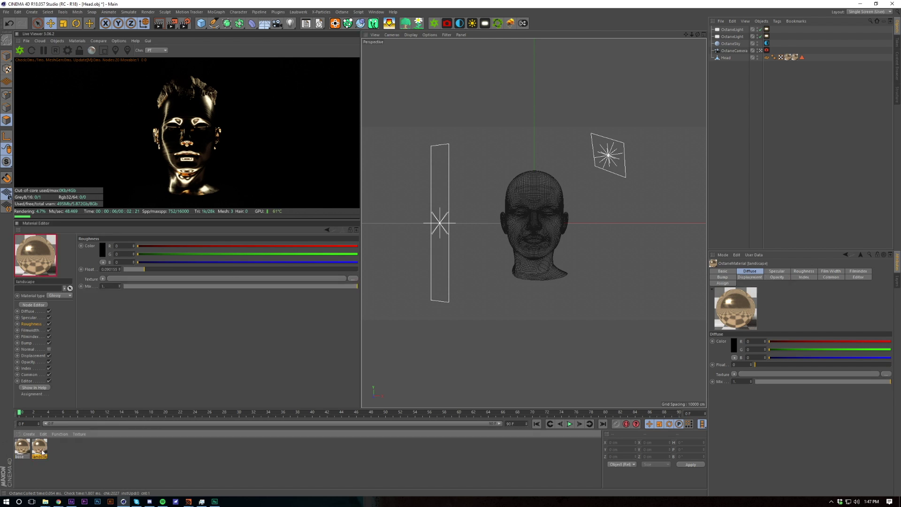
pyautogui.click(103, 279)
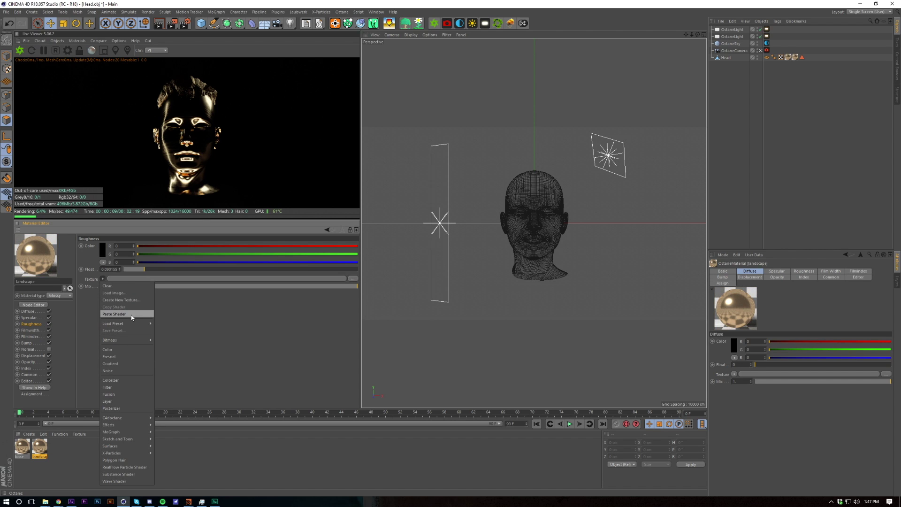
pyautogui.click(132, 317)
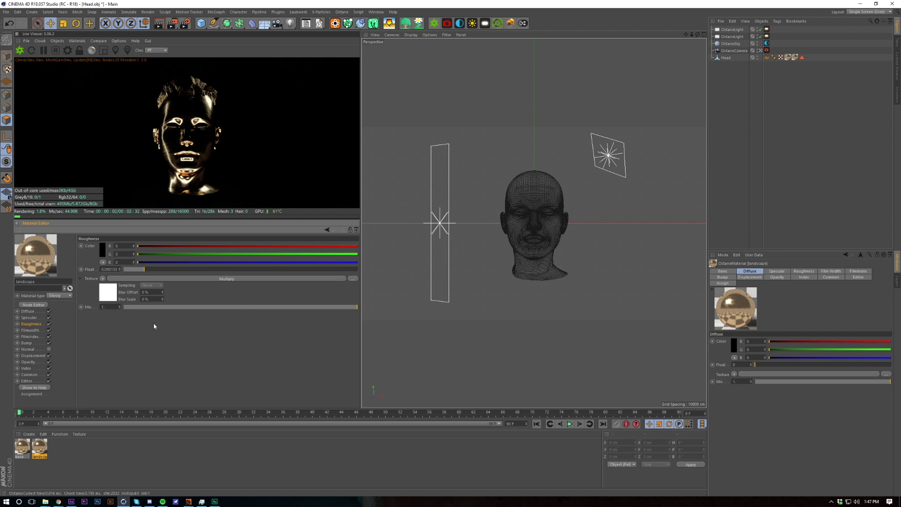
# - Leave the Octane camera view and examine the streaked roughness and displaced scalp from close up and several angles
pyautogui.click(760, 50)
pyautogui.keyDown('alt'); pyautogui.moveTo(631, 137); pyautogui.dragTo(565, 166); pyautogui.keyUp('alt')
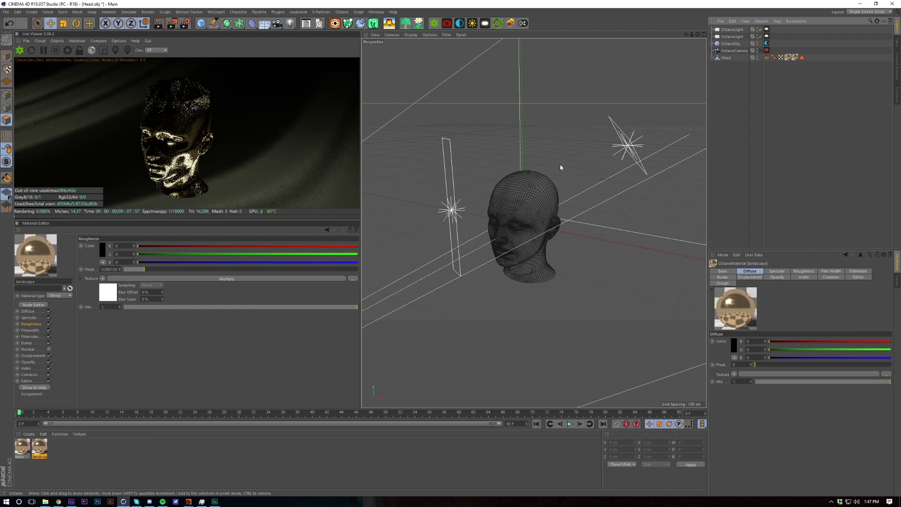
pyautogui.scroll(8, 544, 141)
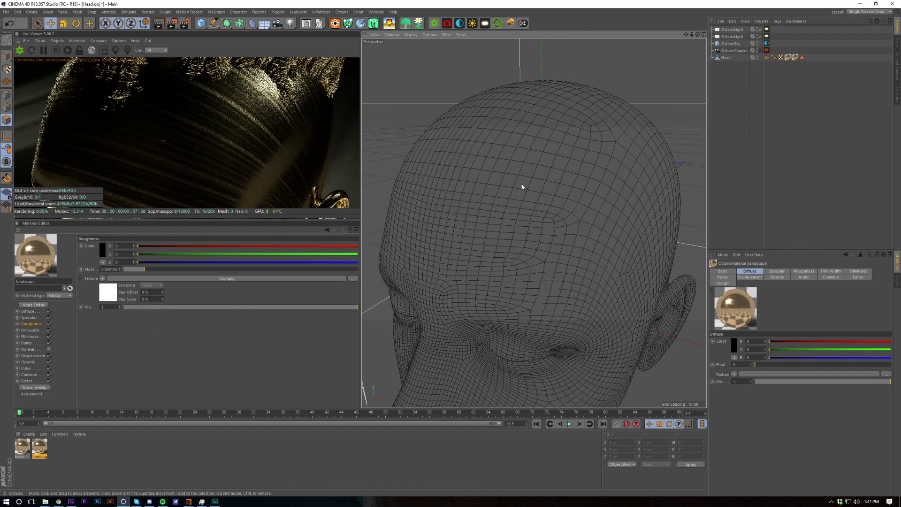
pyautogui.scroll(-8, 535, 183)
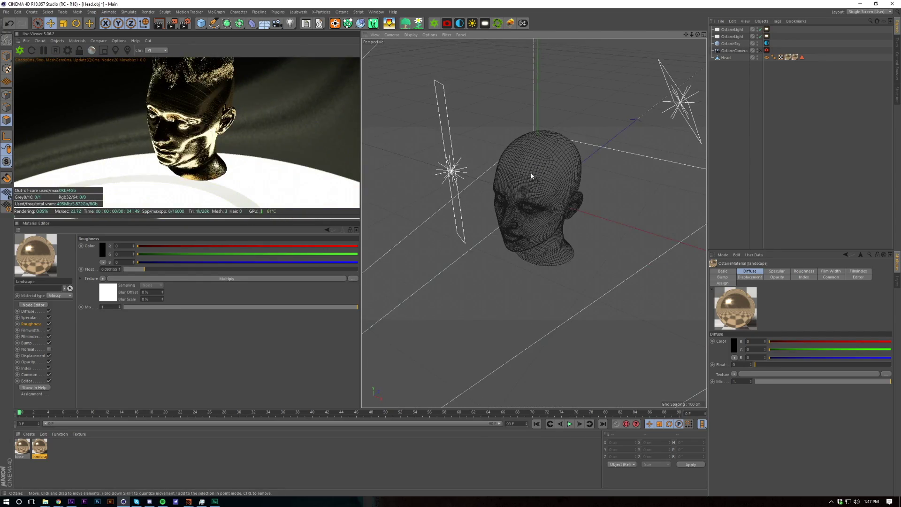
pyautogui.keyDown('alt'); pyautogui.moveTo(532, 174); pyautogui.dragTo(526, 234); pyautogui.keyUp('alt')
pyautogui.keyDown('alt'); pyautogui.moveTo(539, 209); pyautogui.dragTo(556, 143, button='right'); pyautogui.keyUp('alt')
pyautogui.keyDown('alt'); pyautogui.moveTo(500, 218); pyautogui.dragTo(523, 146); pyautogui.keyUp('alt')
pyautogui.keyDown('alt'); pyautogui.moveTo(523, 155); pyautogui.dragTo(519, 183); pyautogui.keyUp('alt')
pyautogui.keyDown('alt'); pyautogui.moveTo(519, 183); pyautogui.dragTo(498, 219, button='middle'); pyautogui.keyUp('alt')
pyautogui.keyDown('alt'); pyautogui.moveTo(497, 217); pyautogui.dragTo(336, 244); pyautogui.keyUp('alt')
pyautogui.keyDown('alt'); pyautogui.moveTo(496, 259); pyautogui.dragTo(506, 237, button='right'); pyautogui.keyUp('alt')
pyautogui.keyDown('alt'); pyautogui.moveTo(498, 254); pyautogui.dragTo(487, 306); pyautogui.keyUp('alt')
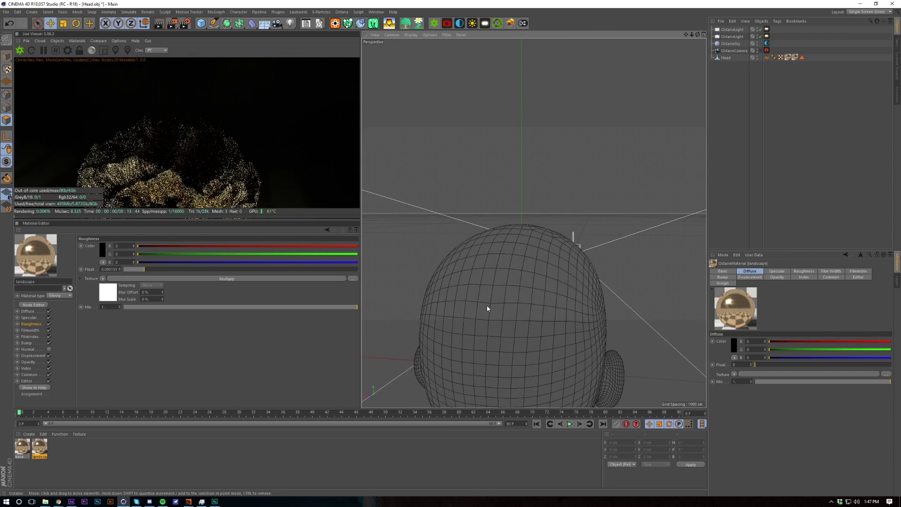
pyautogui.keyDown('alt'); pyautogui.moveTo(487, 305); pyautogui.dragTo(523, 238, button='middle'); pyautogui.keyUp('alt')
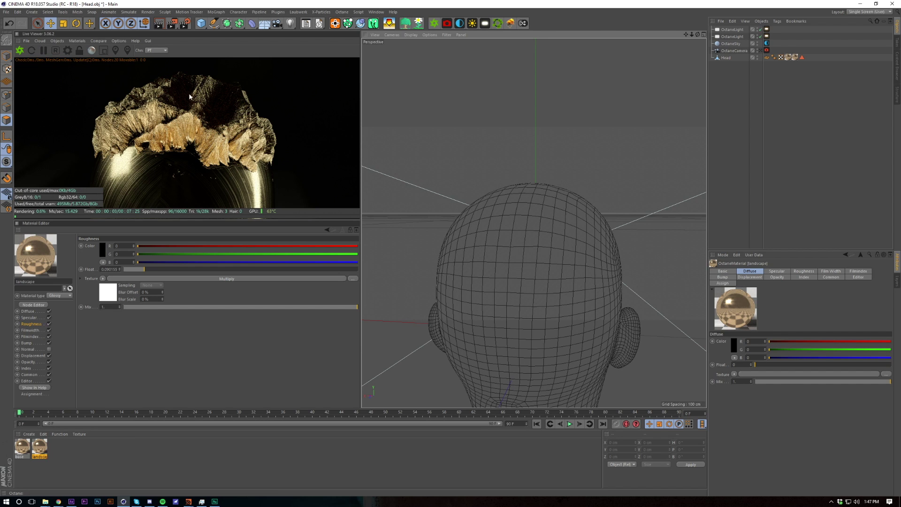
# - Switch the Octane preview from Pathtracing to the Normal info channel and view the scalp from the side of the head
pyautogui.click(68, 50)
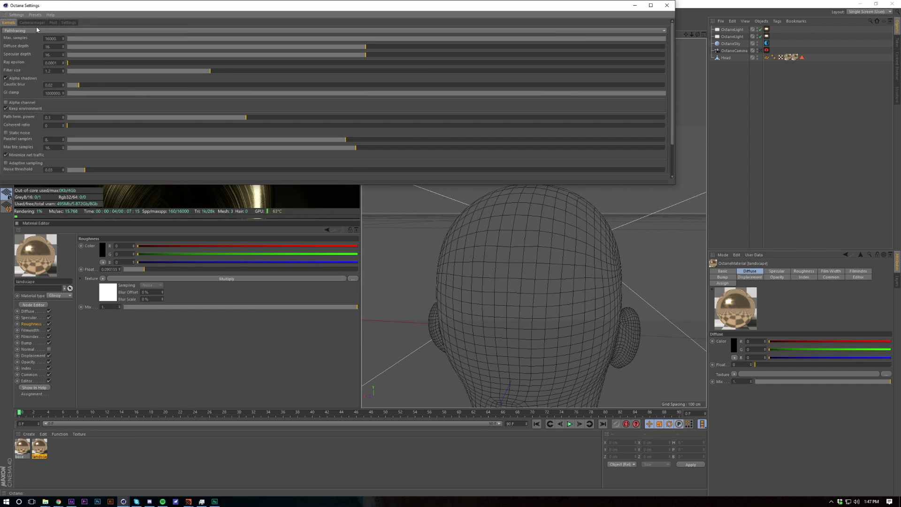
pyautogui.press('Escape')
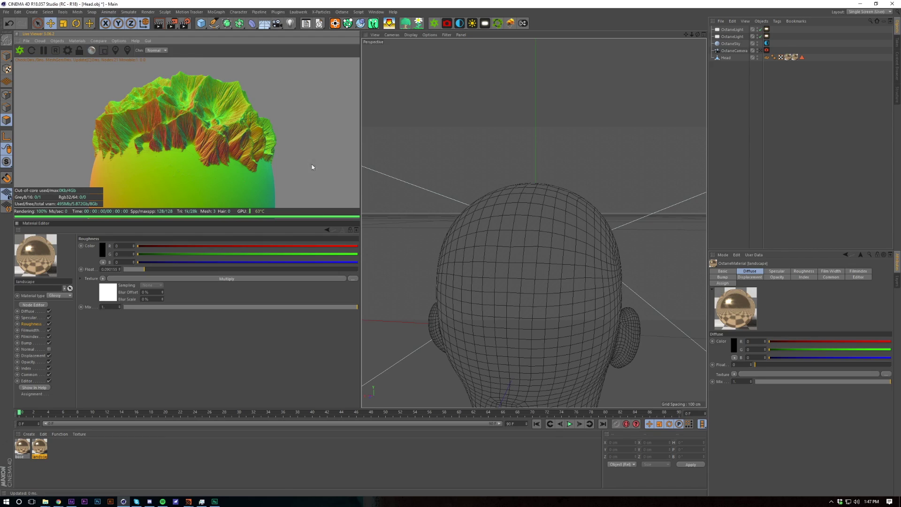
pyautogui.keyDown('alt'); pyautogui.moveTo(528, 246); pyautogui.dragTo(507, 216); pyautogui.keyUp('alt')
# - Turn on Invert for the height-map ImageTexture in the landscape material's displacement
pyautogui.doubleClick(39, 450)
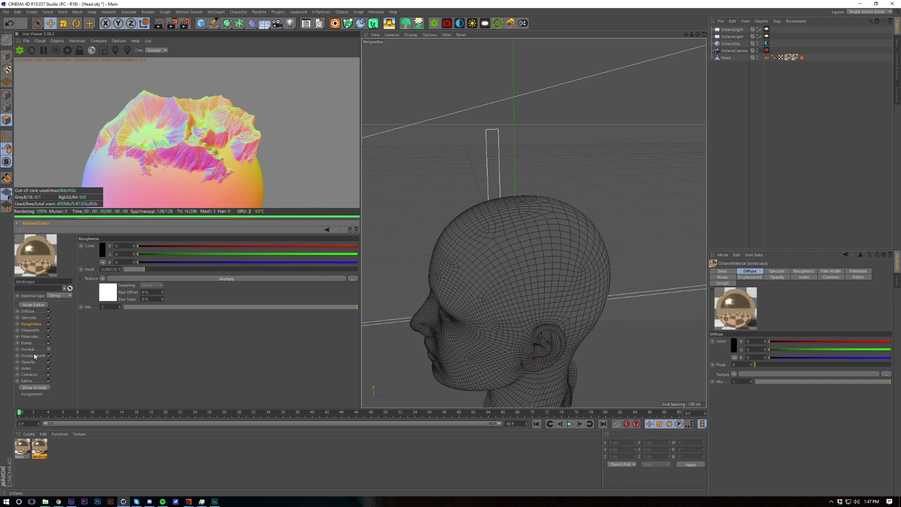
pyautogui.click(35, 356)
pyautogui.click(111, 261)
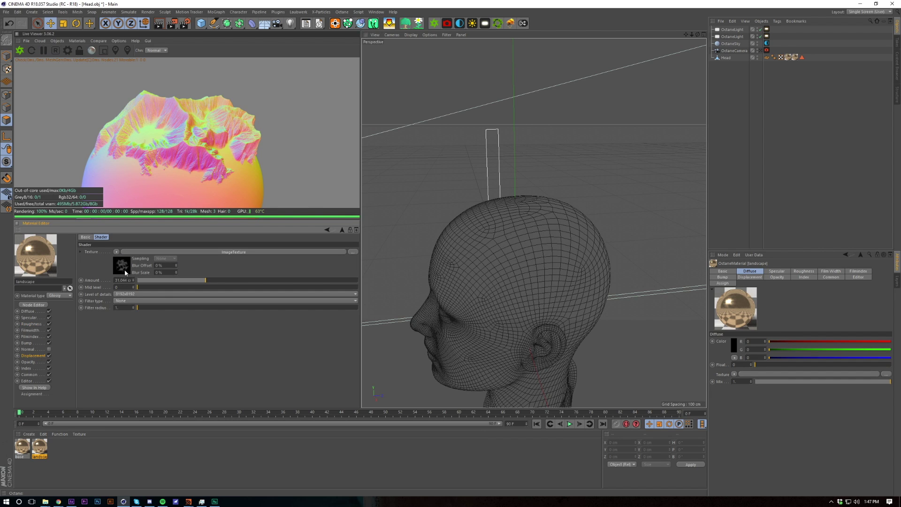
pyautogui.click(122, 265)
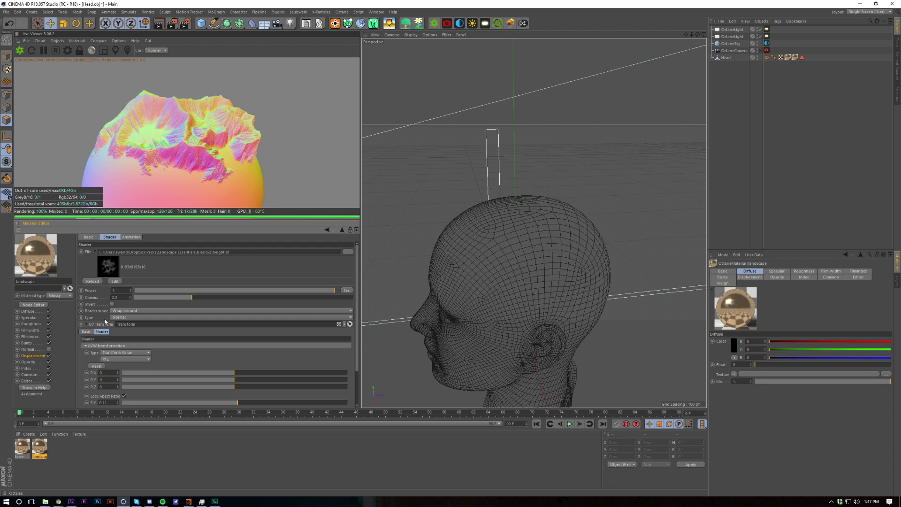
pyautogui.click(112, 304)
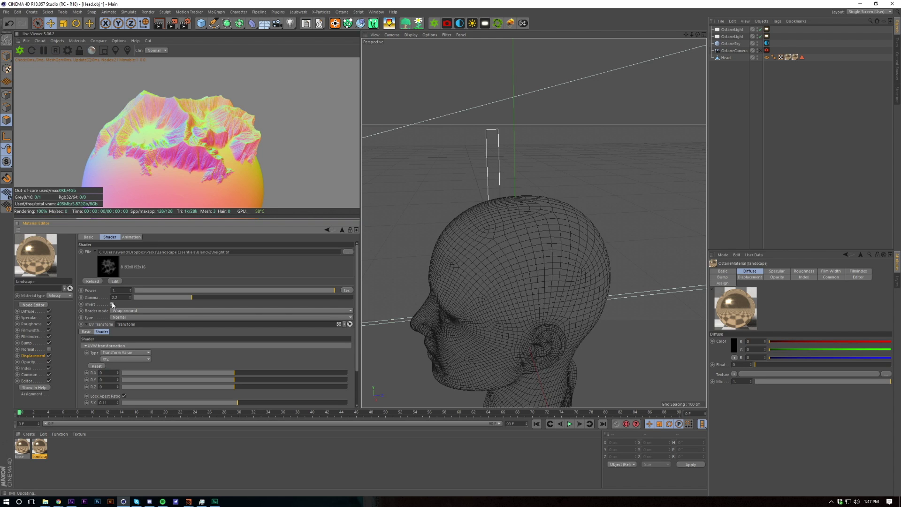
# - Increase the scale of the height-map transform in the landscape displacement to about 0.118, keeping the aspect ratio locked
pyautogui.keyDown('alt'); pyautogui.moveTo(484, 287); pyautogui.dragTo(486, 185); pyautogui.keyUp('alt')
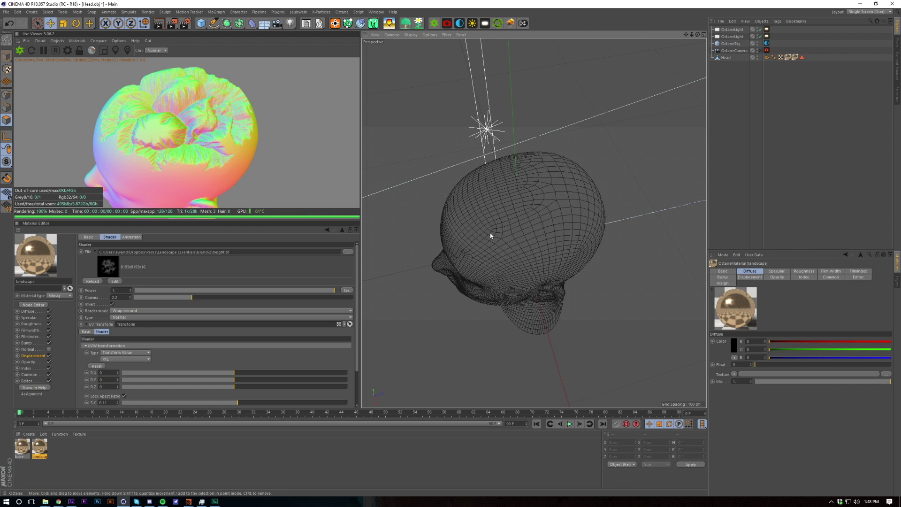
pyautogui.keyDown('alt'); pyautogui.moveTo(495, 215); pyautogui.dragTo(488, 265); pyautogui.keyUp('alt')
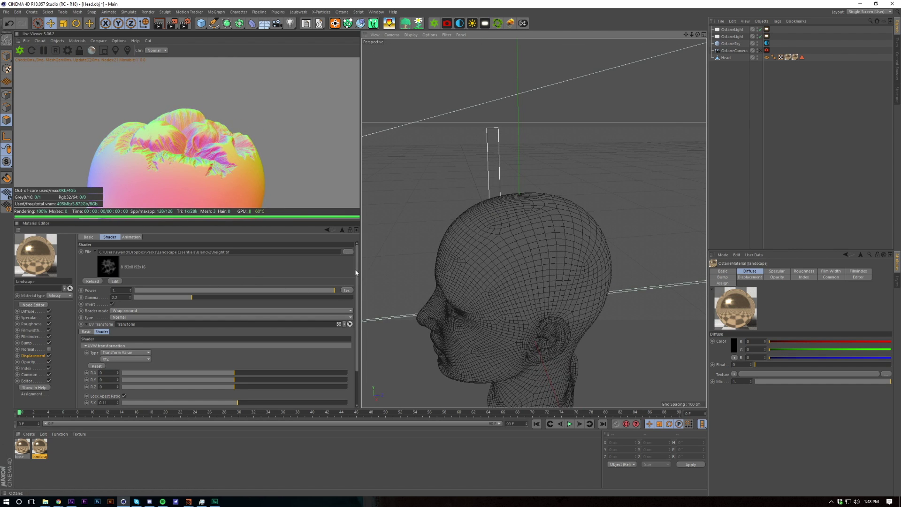
pyautogui.scroll(-3, 348, 309)
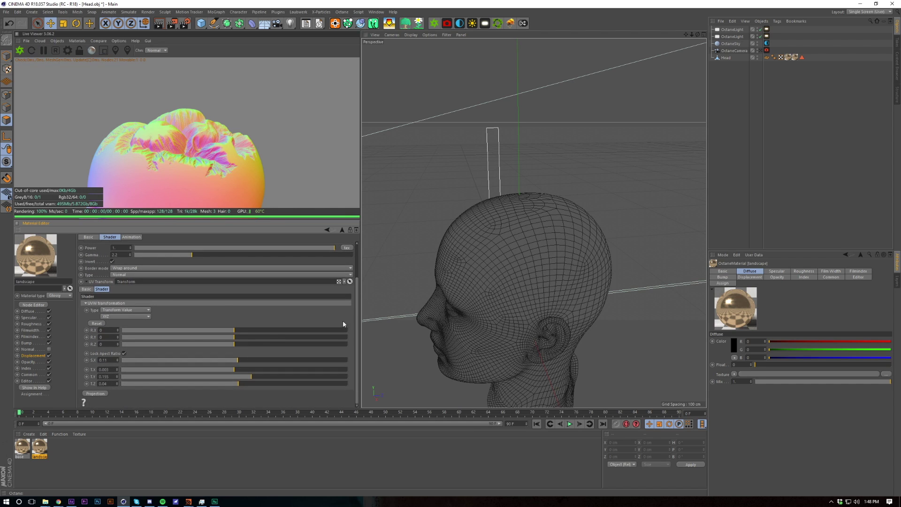
pyautogui.moveTo(241, 360); pyautogui.dragTo(240, 362)
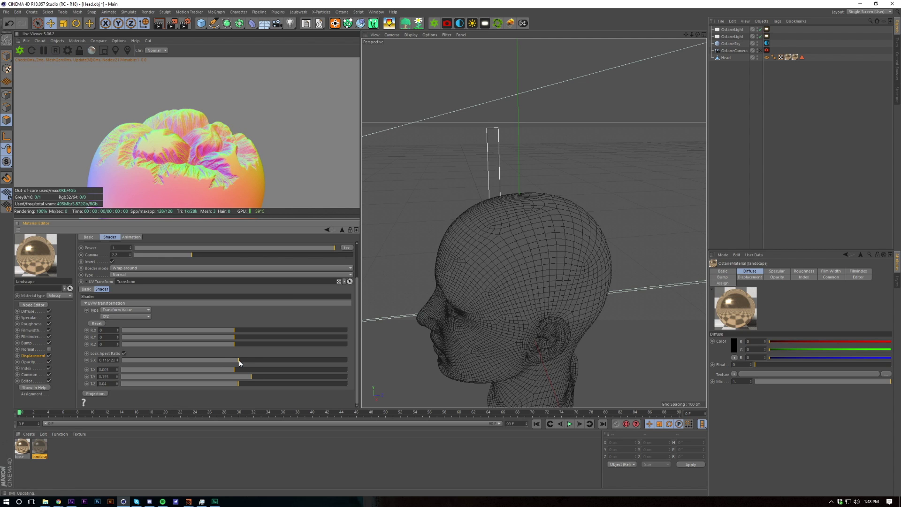
# - Examine the inverted, rescaled scalp displacement in the Normal preview from above, the front and both sides, near and far
pyautogui.moveTo(204, 148); pyautogui.dragTo(217, 177, button='middle')
pyautogui.moveTo(217, 176); pyautogui.dragTo(196, 196)
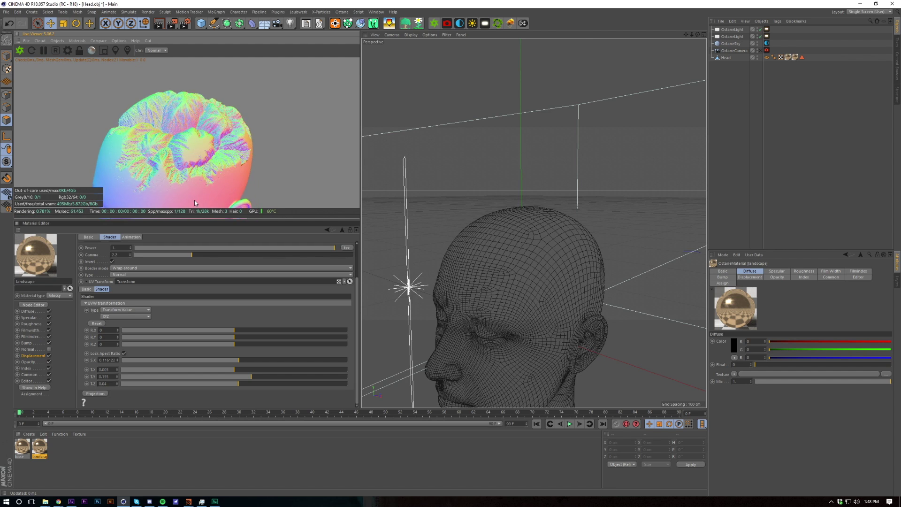
pyautogui.moveTo(195, 196); pyautogui.dragTo(193, 132, button='middle')
pyautogui.moveTo(193, 132); pyautogui.dragTo(148, 305, button='right')
pyautogui.moveTo(178, 119); pyautogui.dragTo(133, 172)
pyautogui.moveTo(204, 184); pyautogui.dragTo(182, 153)
pyautogui.moveTo(191, 187); pyautogui.dragTo(193, 193)
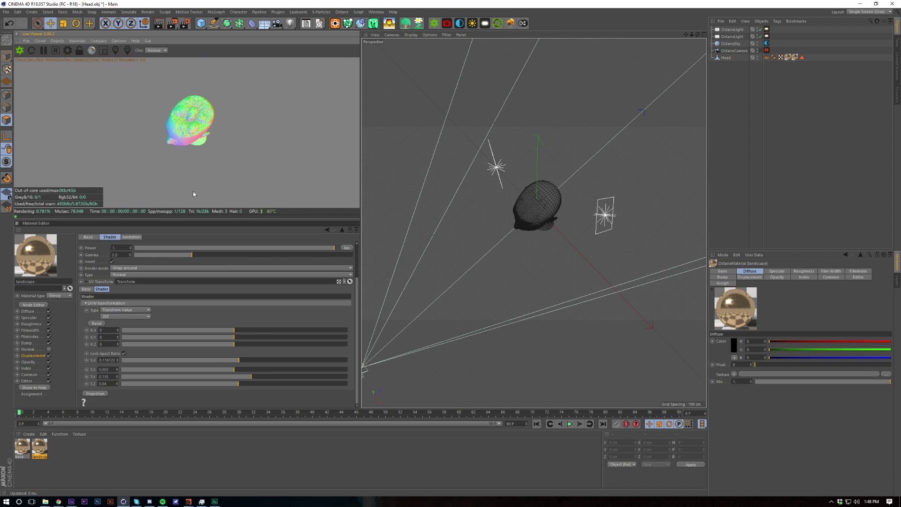
pyautogui.moveTo(193, 193); pyautogui.dragTo(207, 46, button='right')
pyautogui.moveTo(206, 104); pyautogui.dragTo(207, 131, button='middle')
pyautogui.moveTo(198, 133); pyautogui.dragTo(214, 57)
pyautogui.moveTo(214, 57); pyautogui.dragTo(162, 56, button='right')
pyautogui.moveTo(162, 55); pyautogui.dragTo(159, 87)
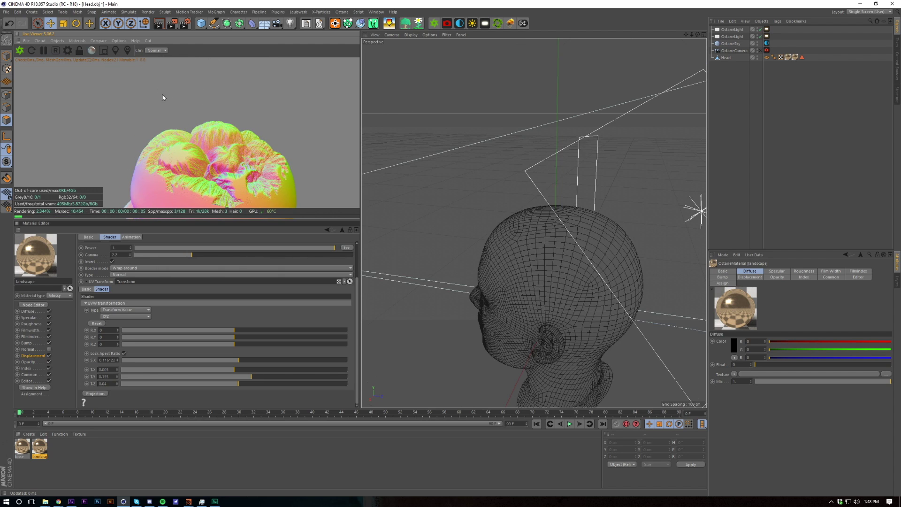
pyautogui.moveTo(70, 148); pyautogui.dragTo(221, 191)
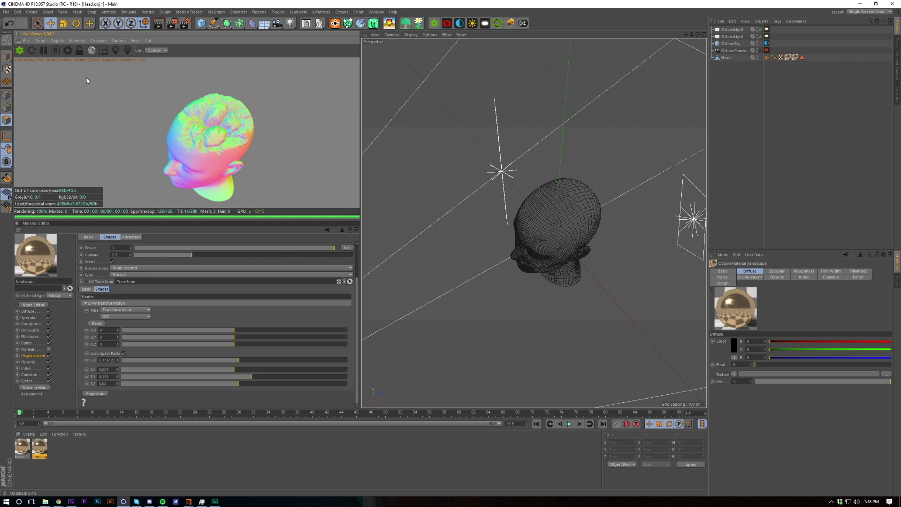
# - Switch the Octane preview from the Normal info channel back to Pathtracing and select the OctaneCamera's camera tag
pyautogui.click(66, 51)
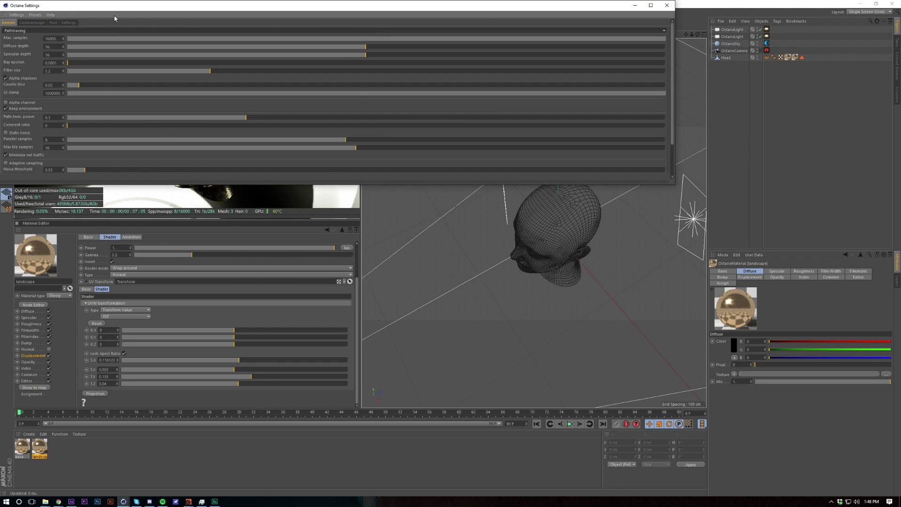
pyautogui.click(667, 5)
pyautogui.click(765, 51)
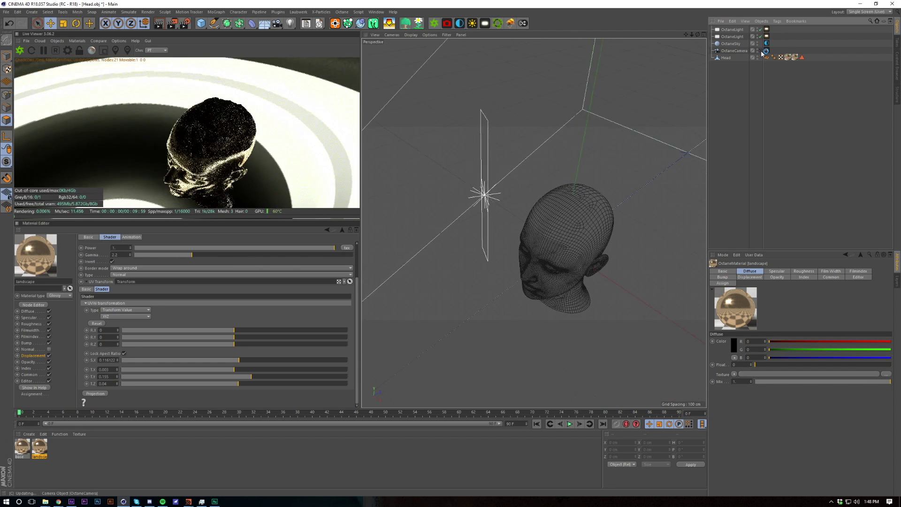